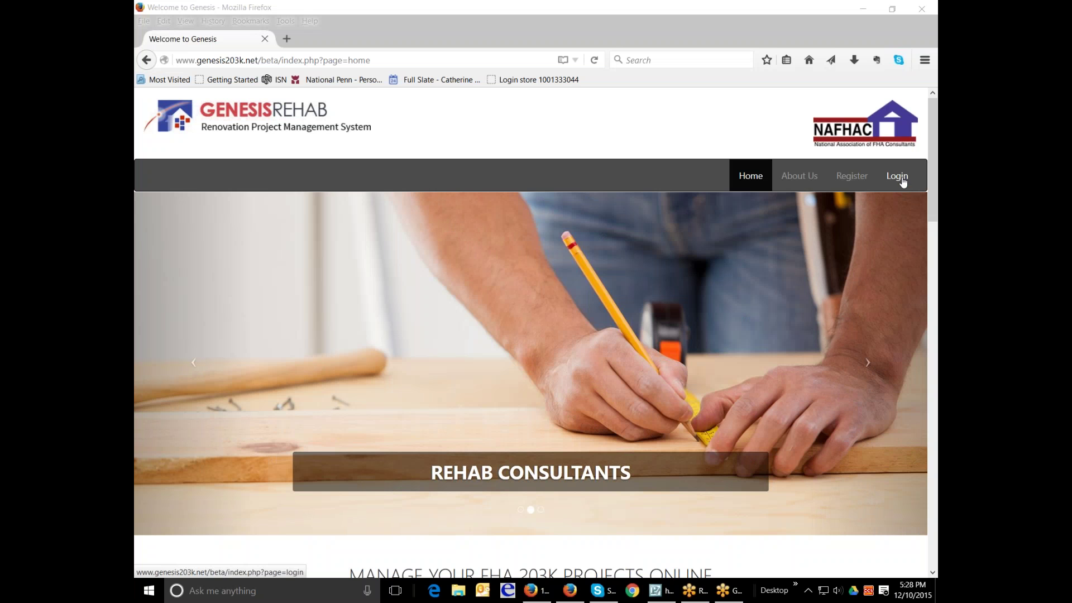
- Open the login page, enter company ID valuehome and choose the Consultant portal
left_click(901, 177)
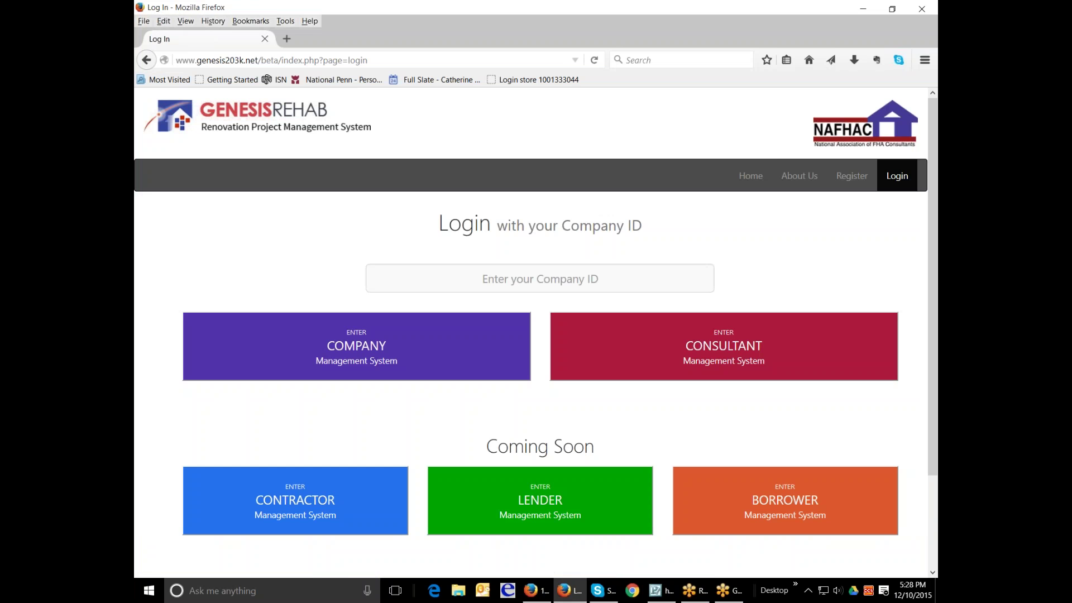
type("v")
key("Down")
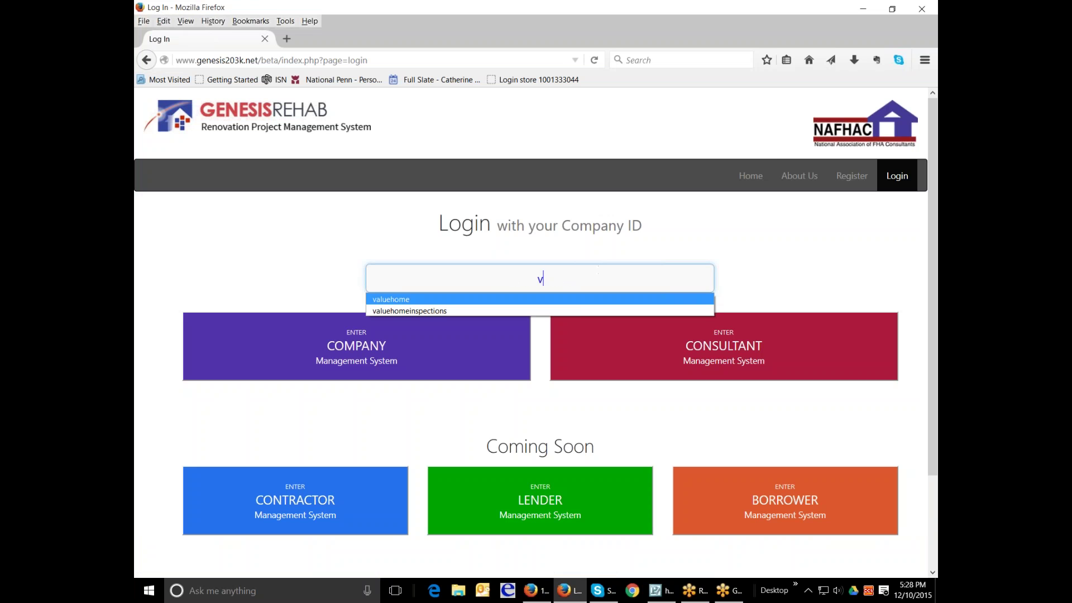
key("Return")
left_click(720, 346)
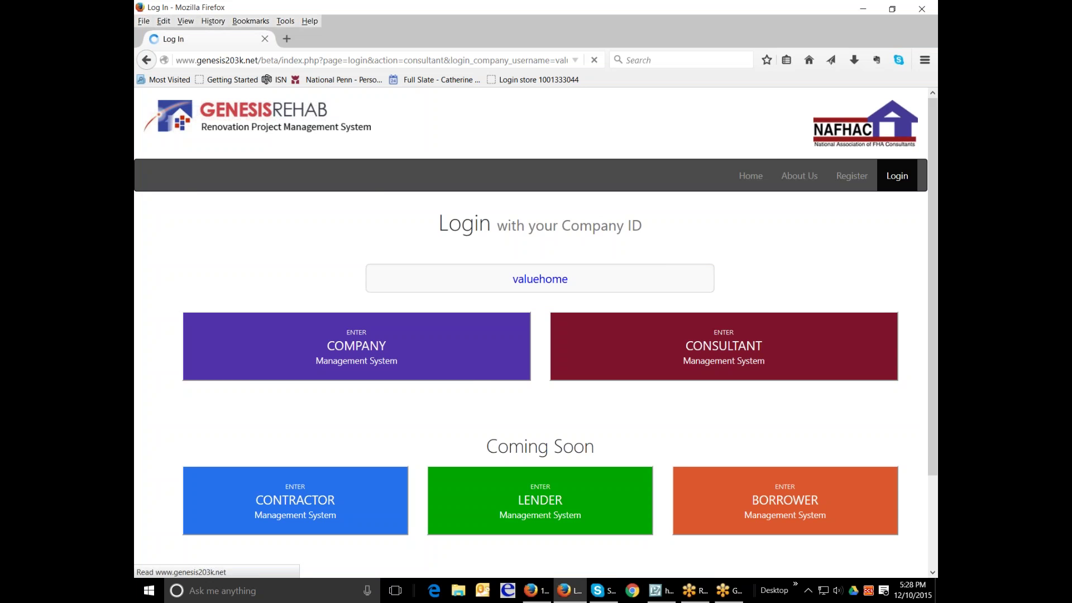
- Sign in with the registered consultant email and the account password
left_click(614, 316)
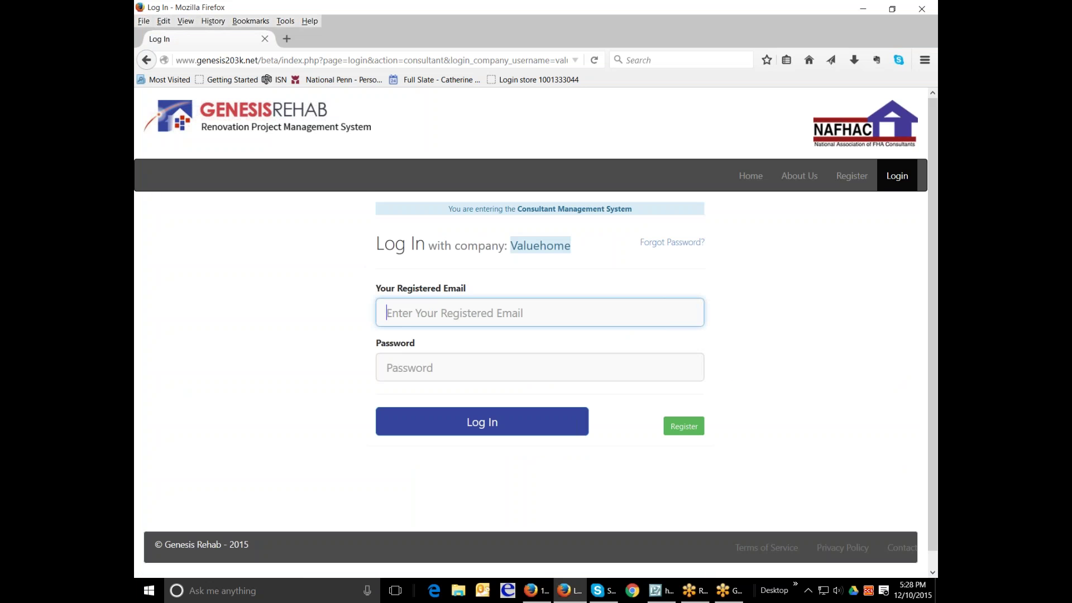
type("c")
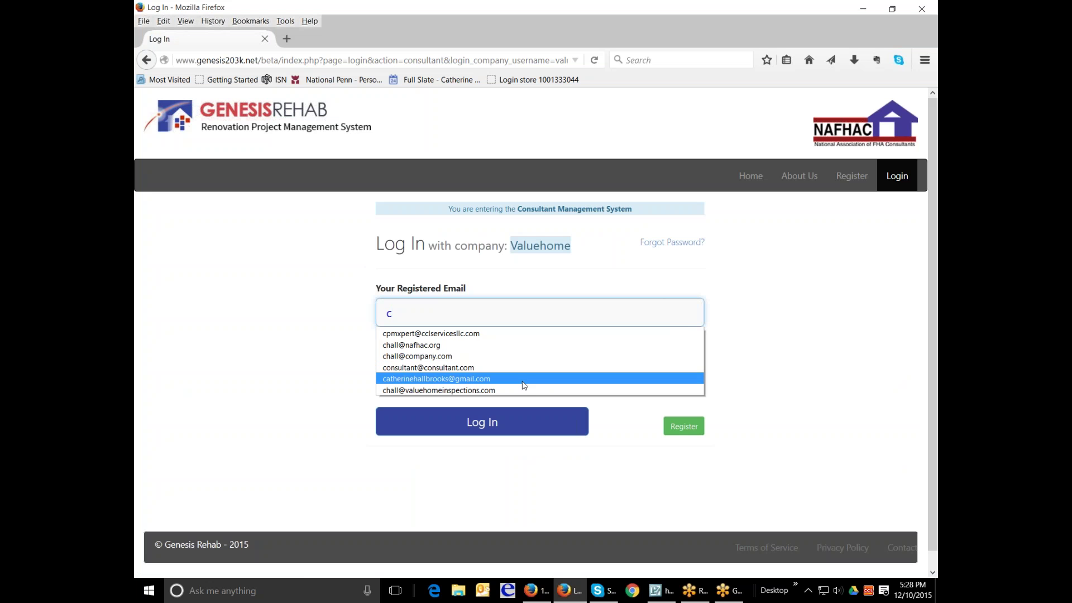
left_click(524, 391)
left_click(530, 366)
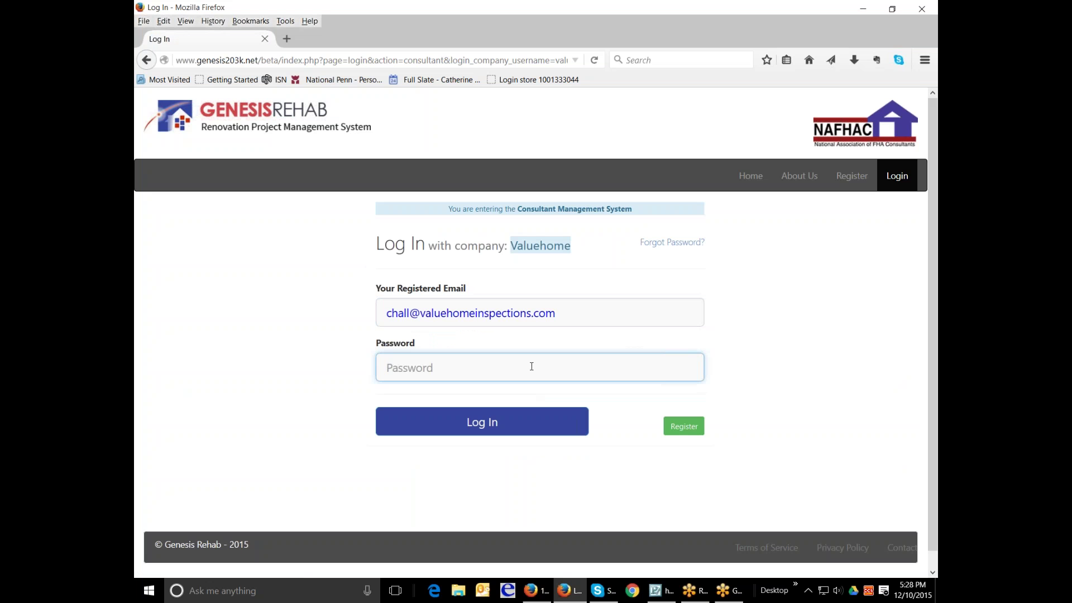
type("***")
key("Return")
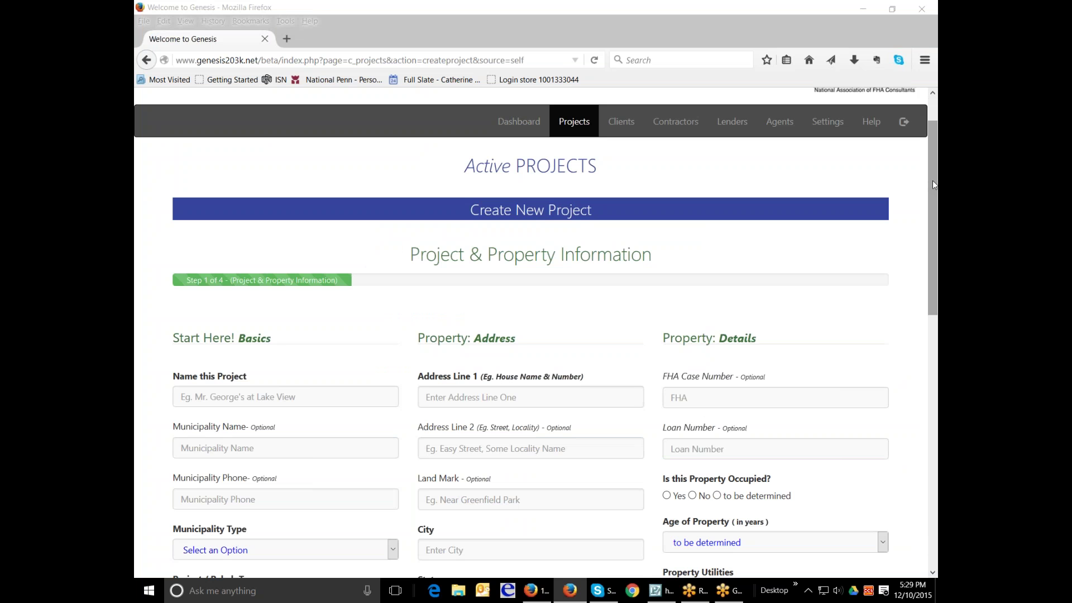
- Name the new project Rubicam2242
mouse_move(932, 181)
left_mouse_down()
mouse_move(935, 216)
mouse_move(936, 194)
left_mouse_up()
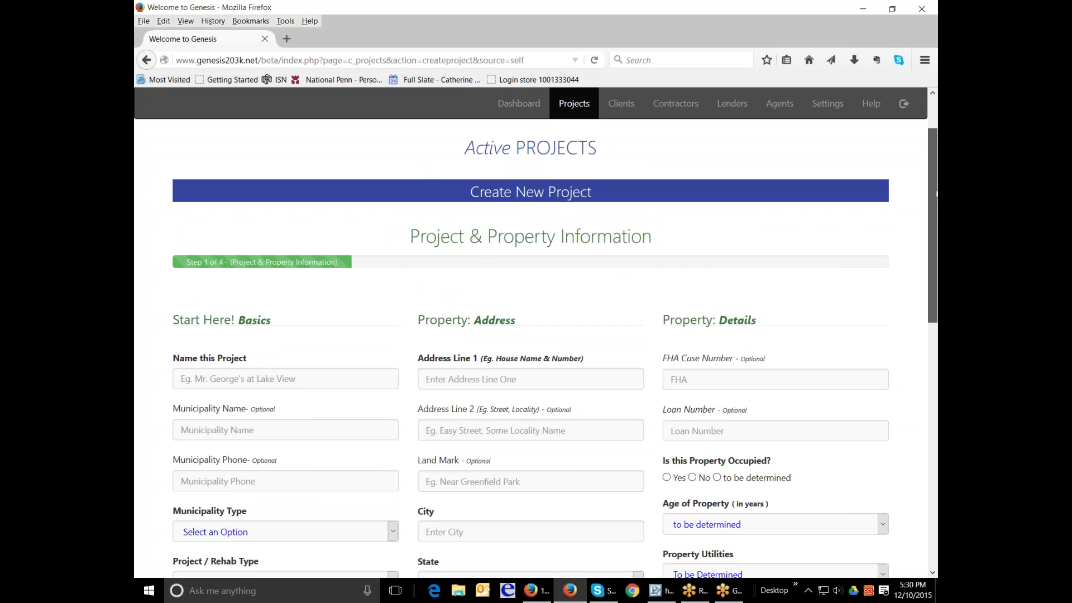
scroll(936, 193, "down", 2)
scroll(555, 332, "down", 2)
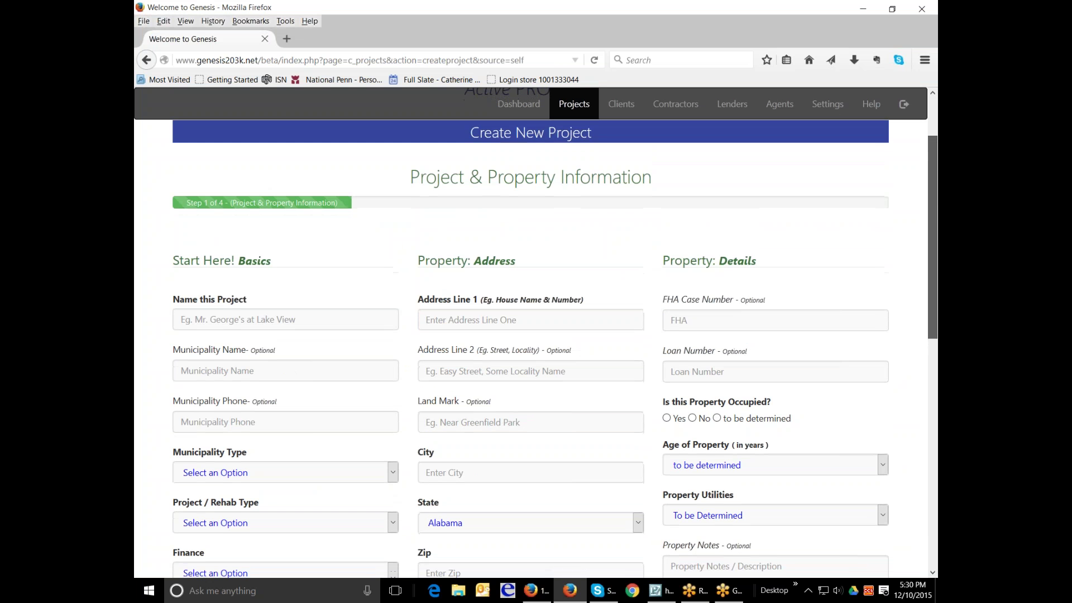
scroll(555, 332, "down", 1)
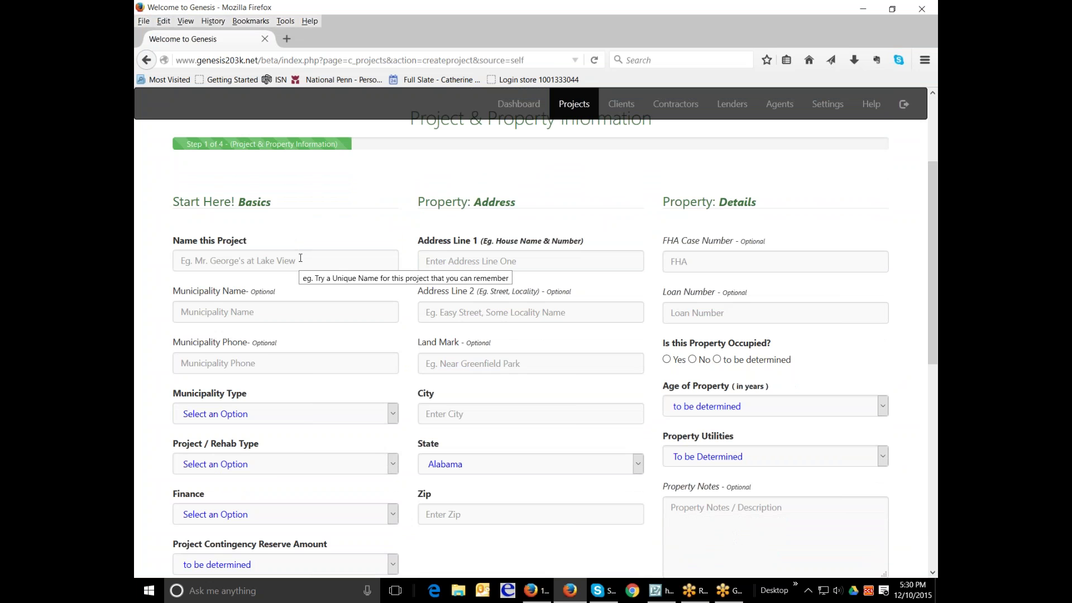
scroll(300, 258, "down", 1)
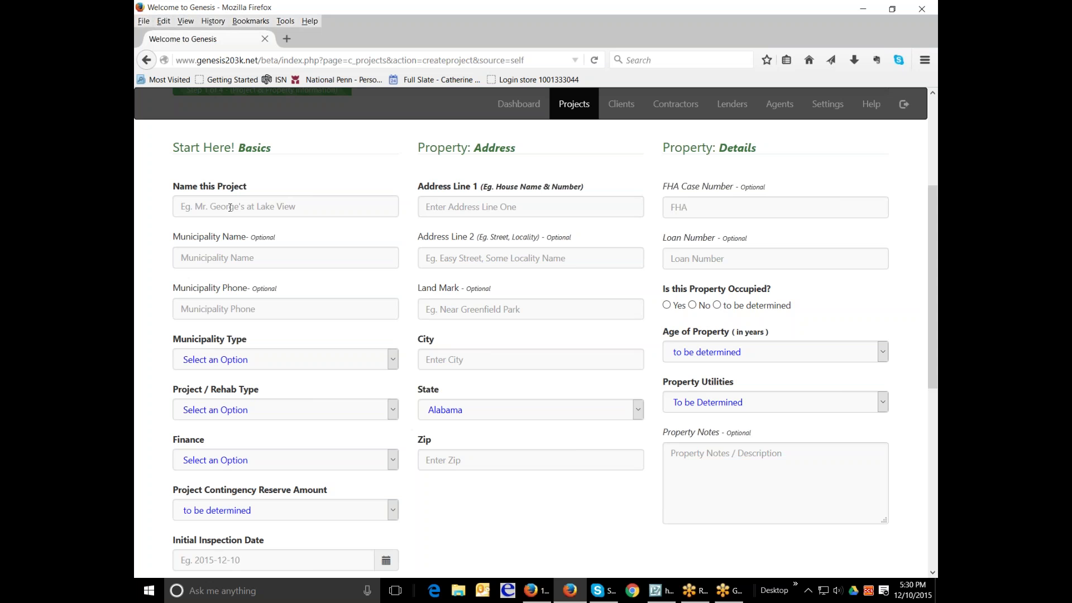
left_click(291, 208)
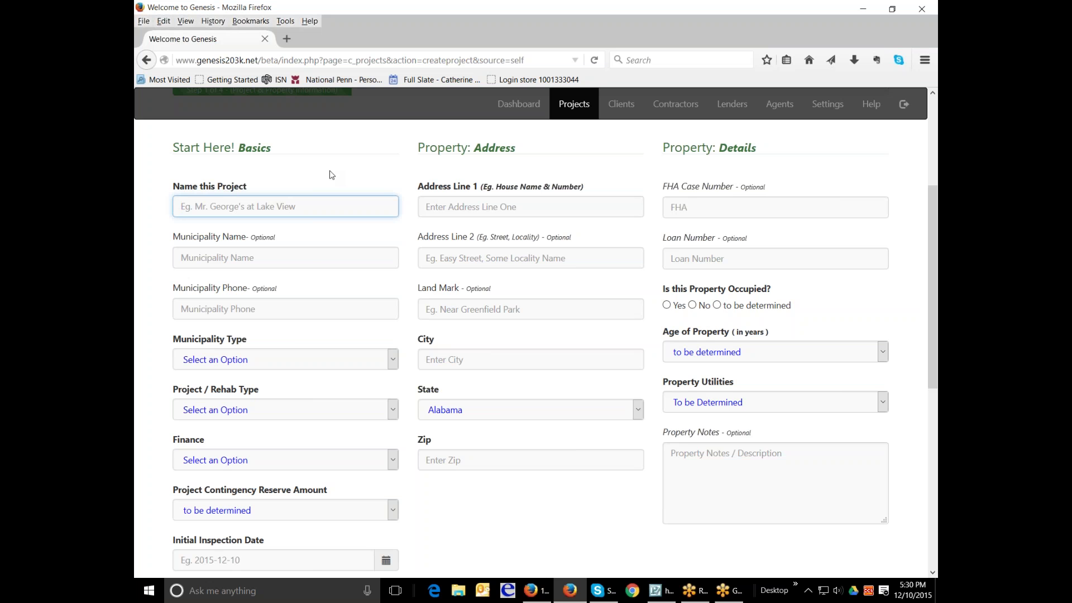
type("Rubicam2242")
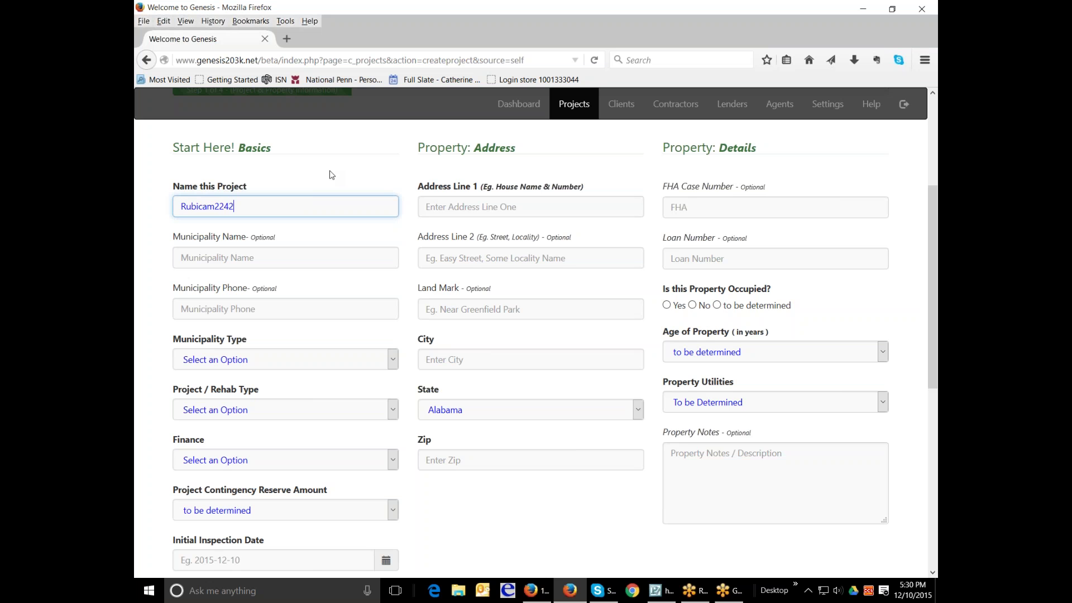
- Enter Abington Township as the municipality name, skipping ahead to municipality type
key("Tab")
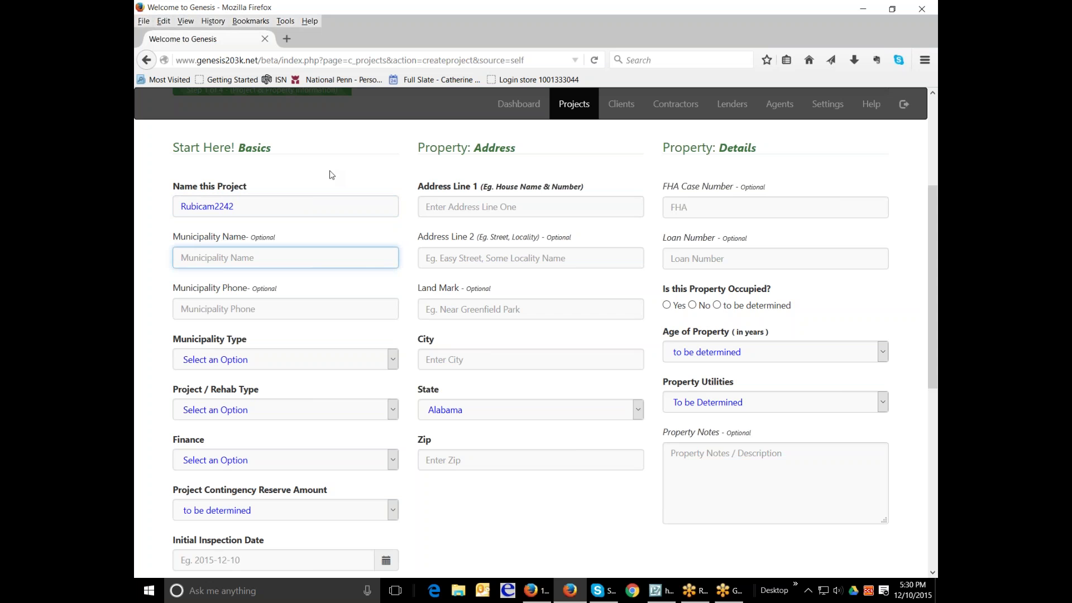
type("Abington Township")
key("Tab")
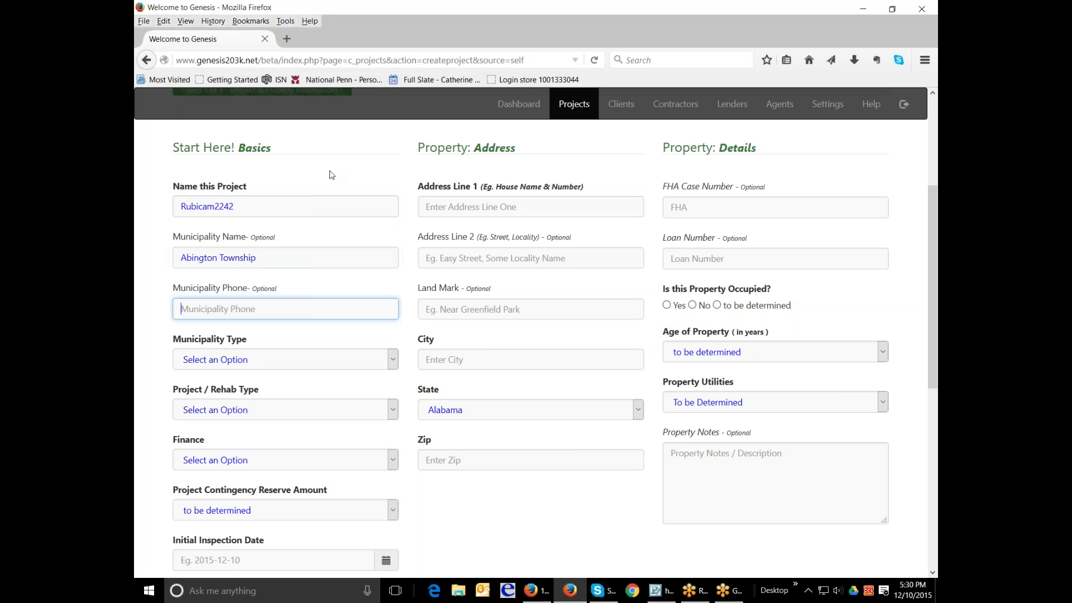
key("Tab")
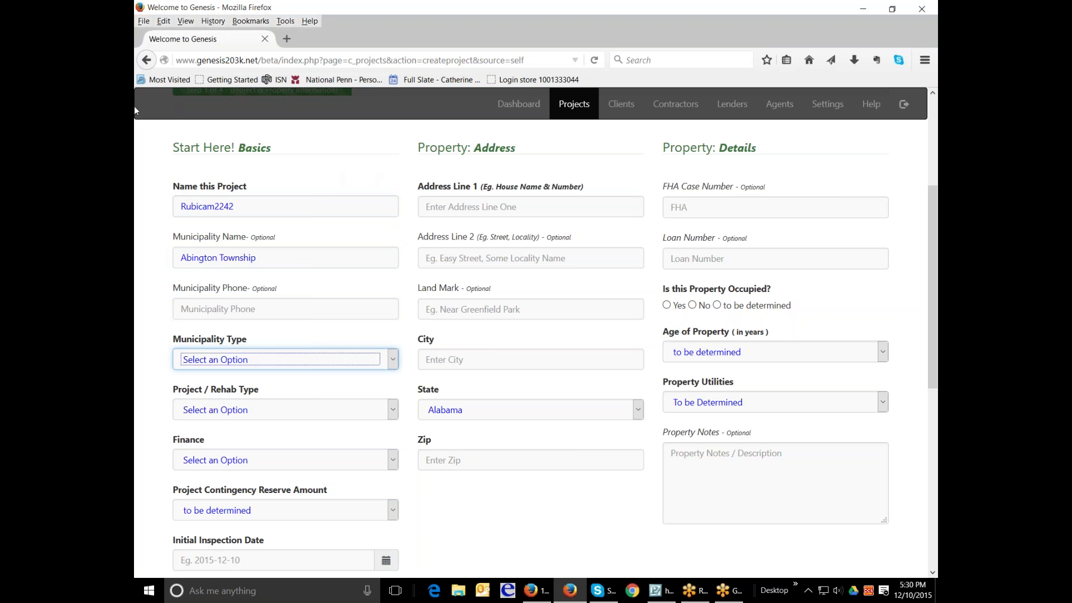
- Set the municipality type to Town and the rehab type to Full 203k
left_click(374, 362)
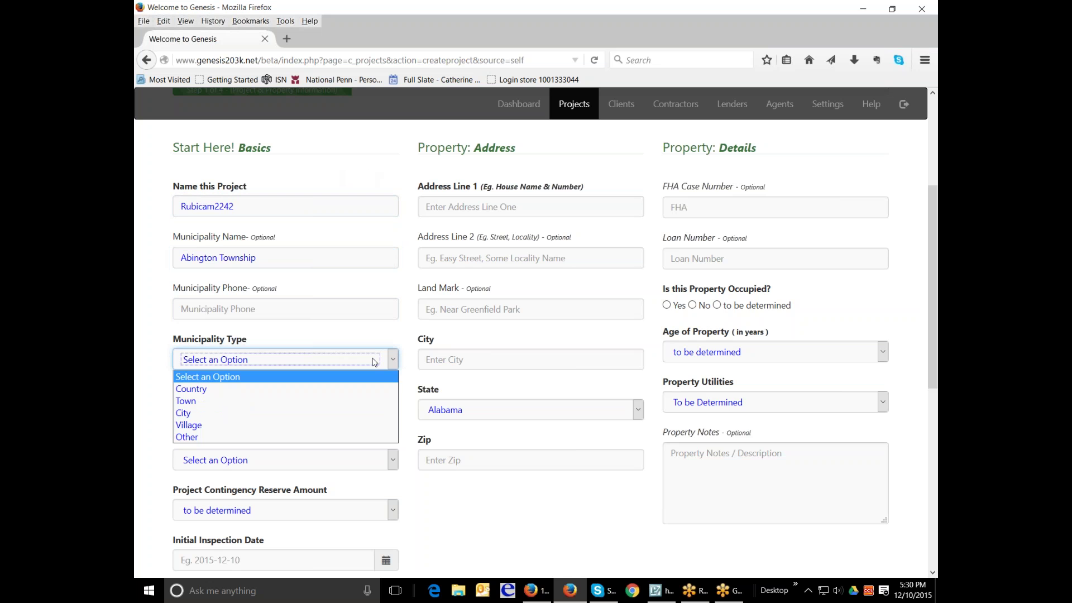
left_click(332, 402)
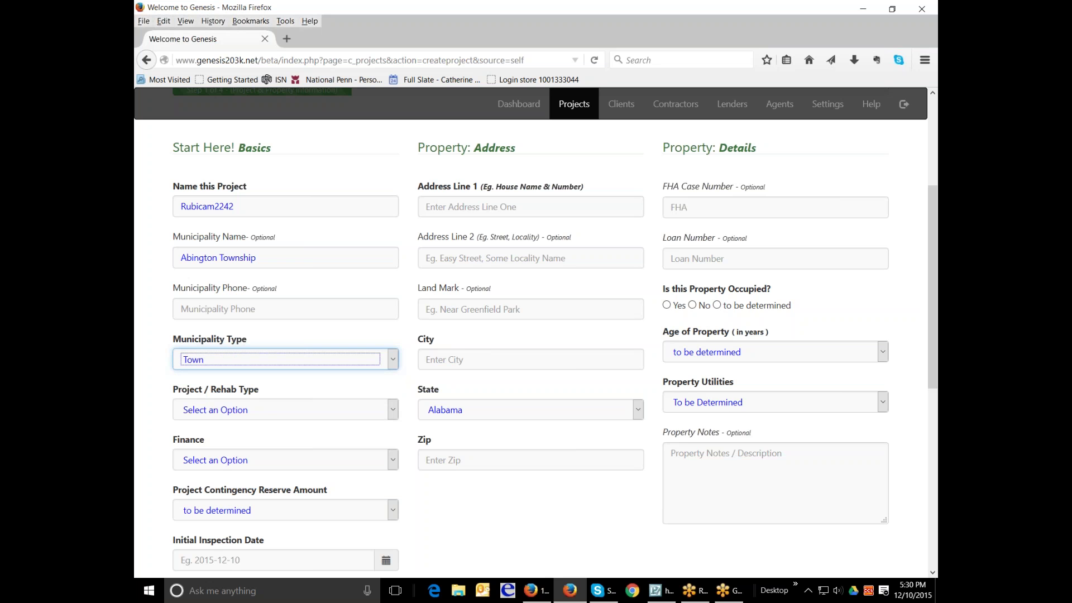
left_click(390, 409)
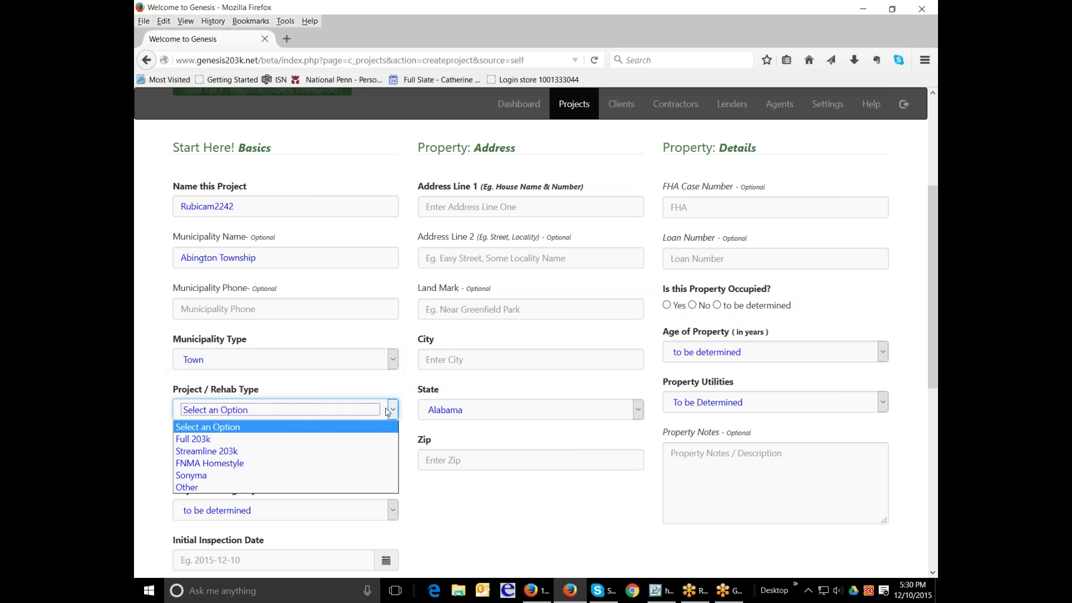
left_click(366, 439)
- Choose Purchase as the finance type and a 15% contingency reserve
scroll(392, 351, "down", 2)
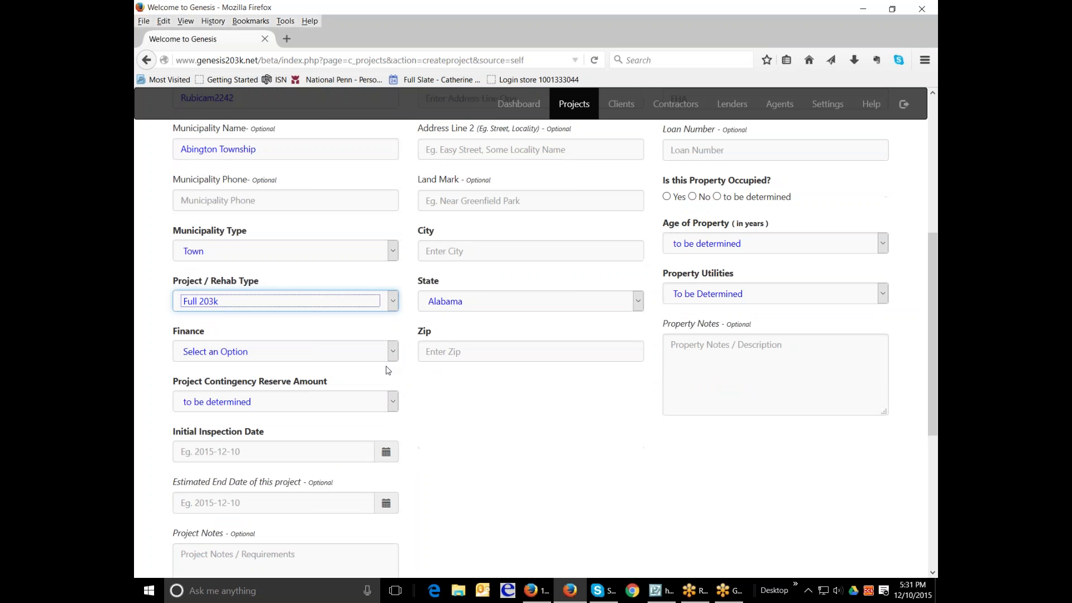
left_click(392, 352)
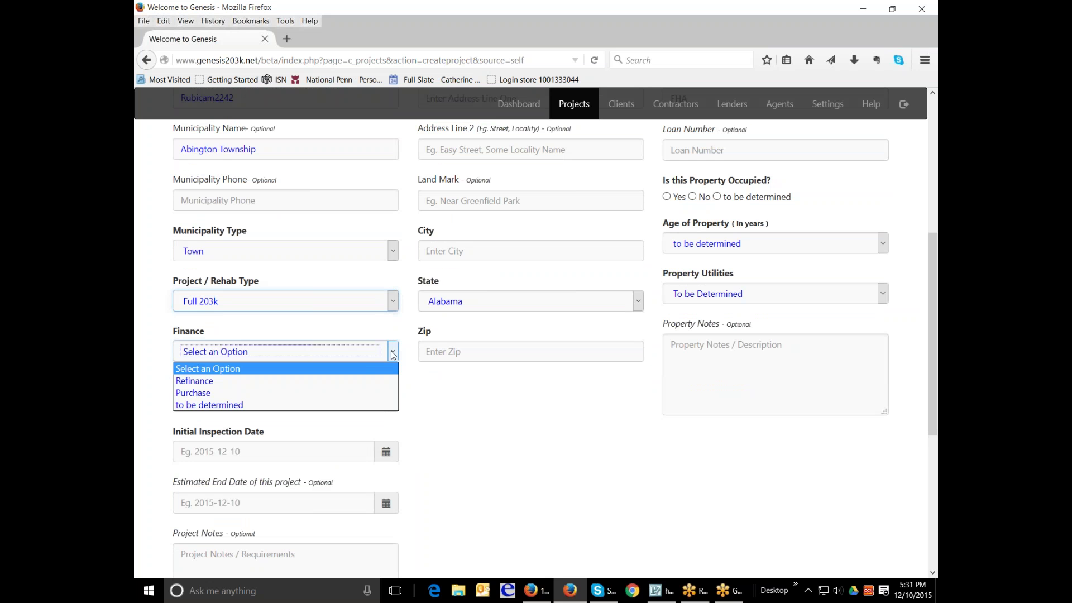
left_click(359, 400)
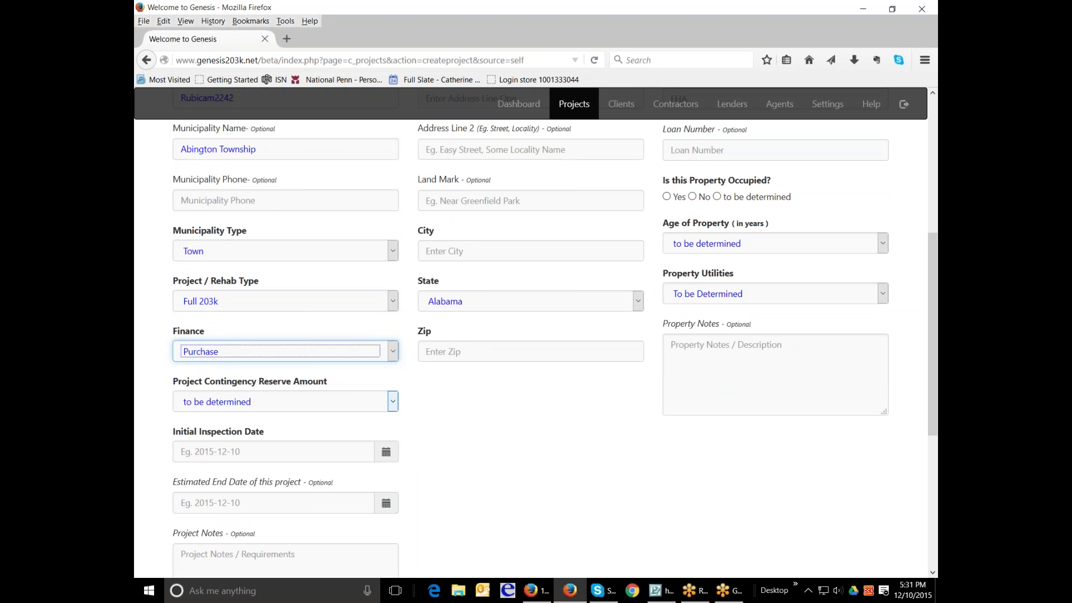
left_click(392, 403)
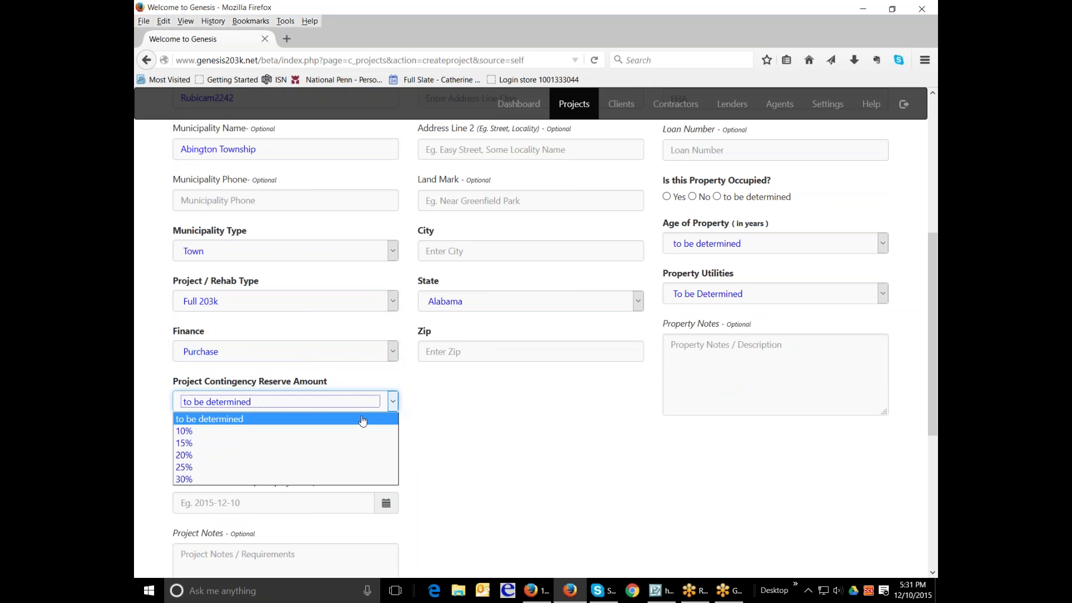
left_click(292, 445)
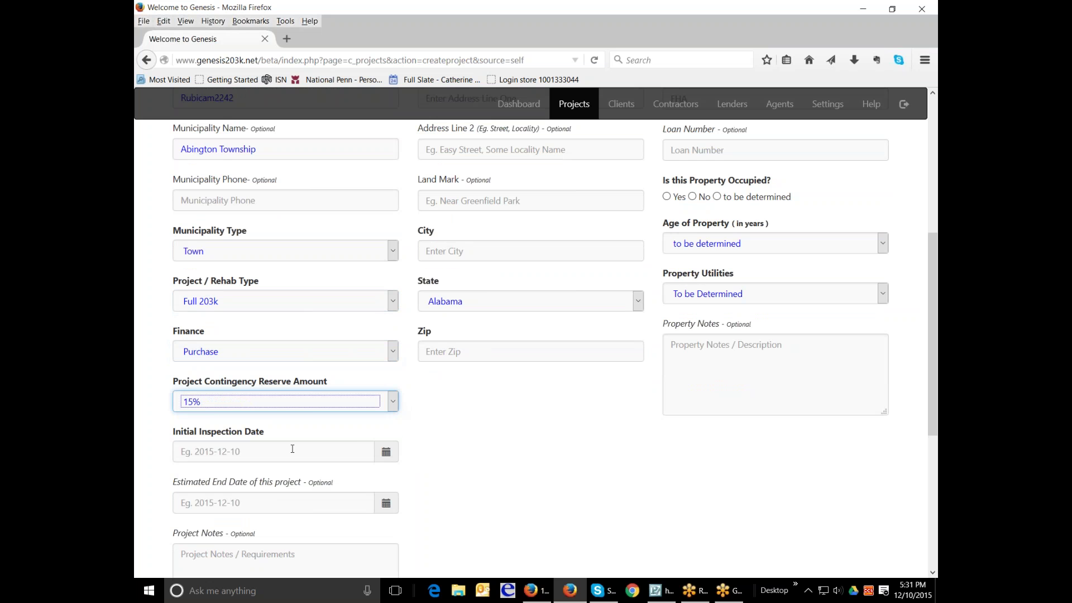
left_click(385, 454)
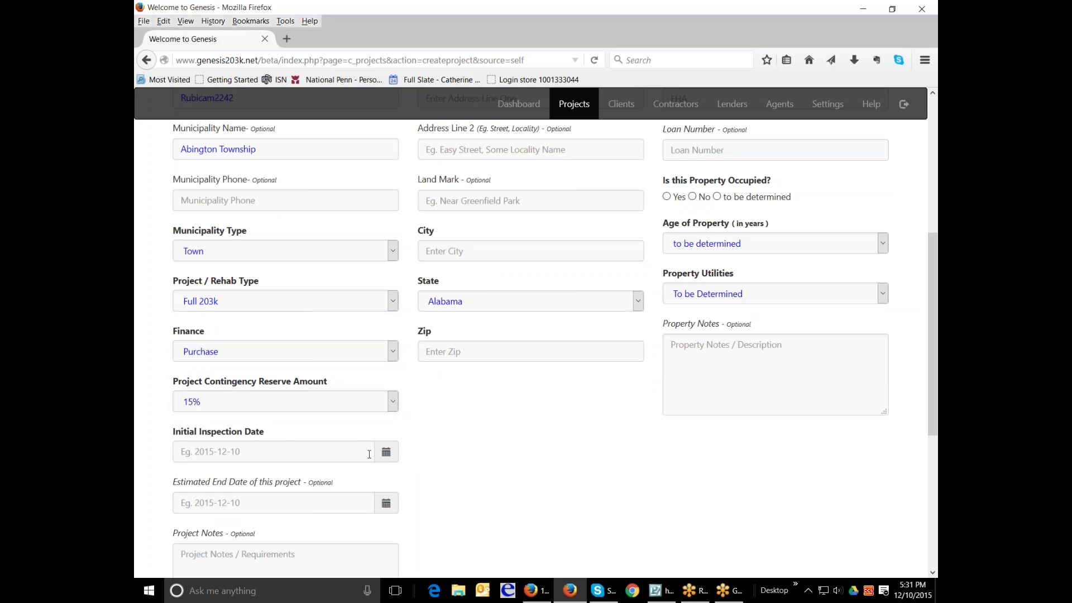
- Set the initial inspection date to 2015-12-11 using the calendar
left_click(344, 454)
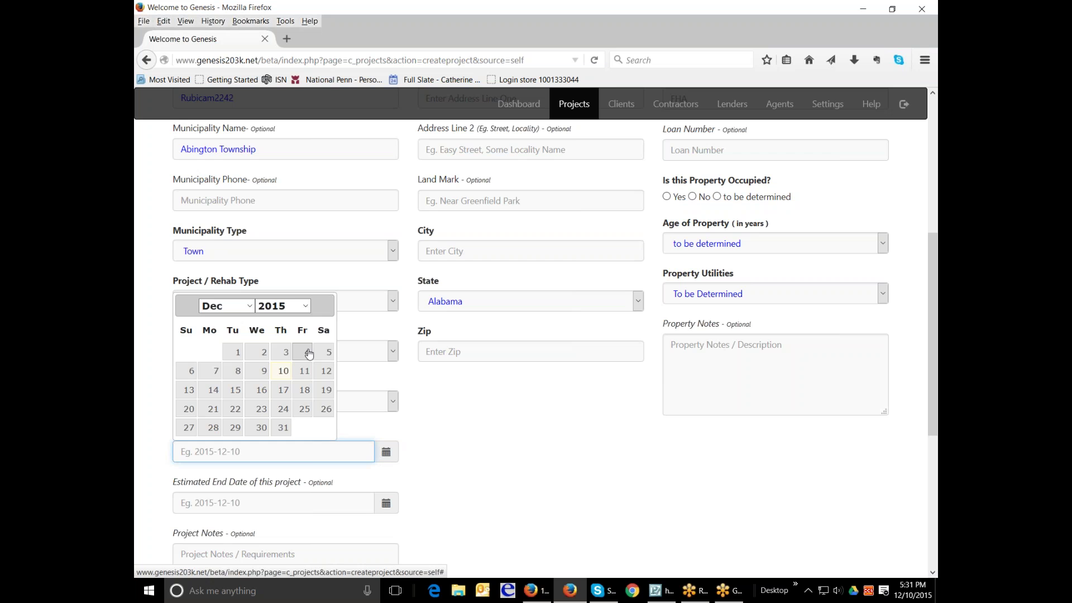
left_click(304, 371)
scroll(443, 443, "down", 2)
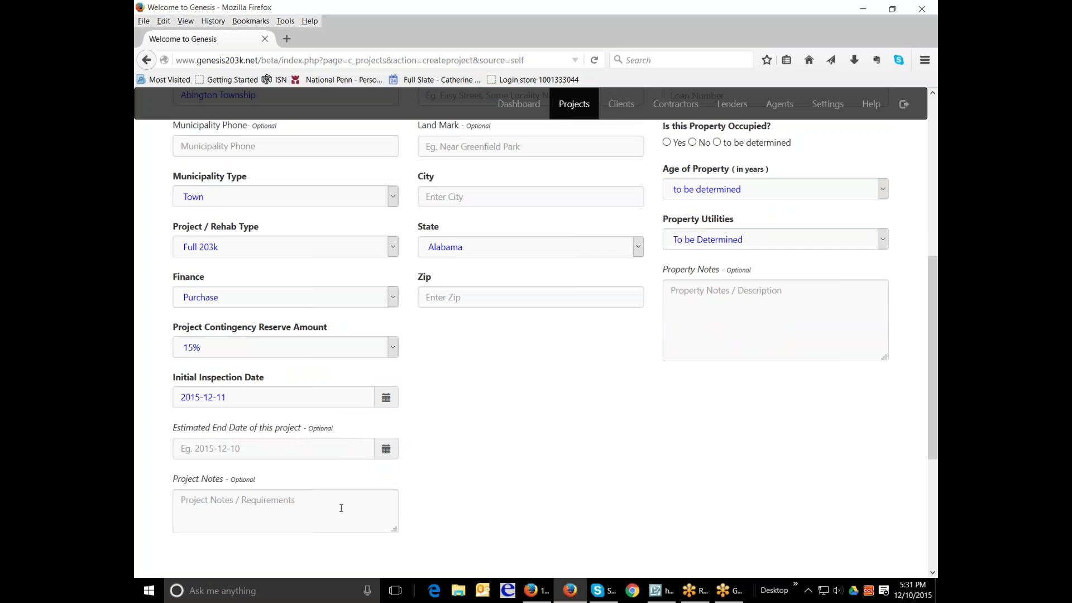
scroll(341, 507, "up", 8)
- Keep the property age as to be determined and leave utilities unchanged
left_click(478, 260)
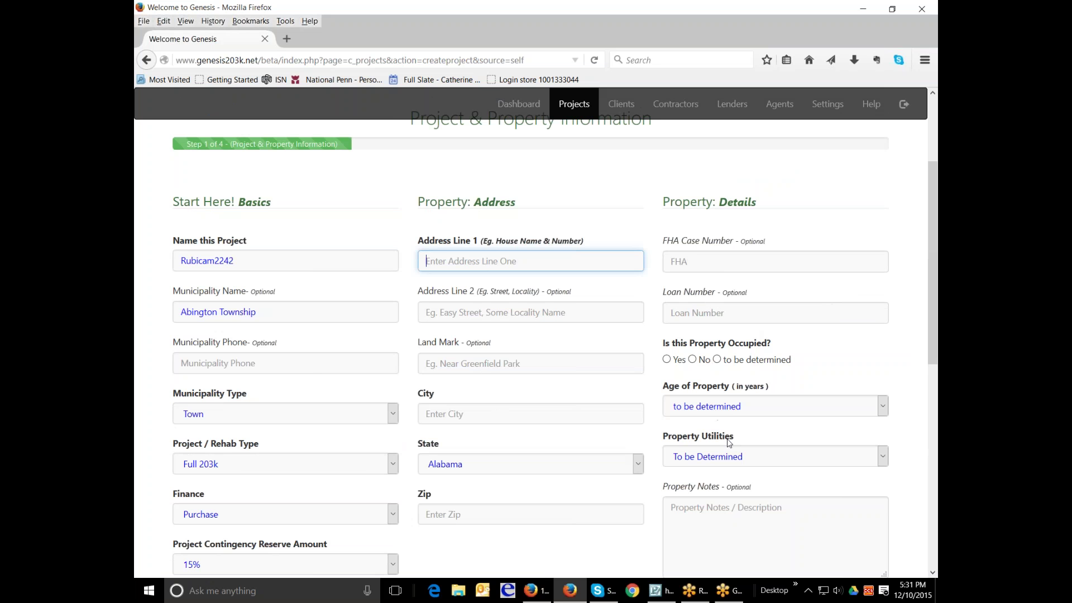
left_click(882, 409)
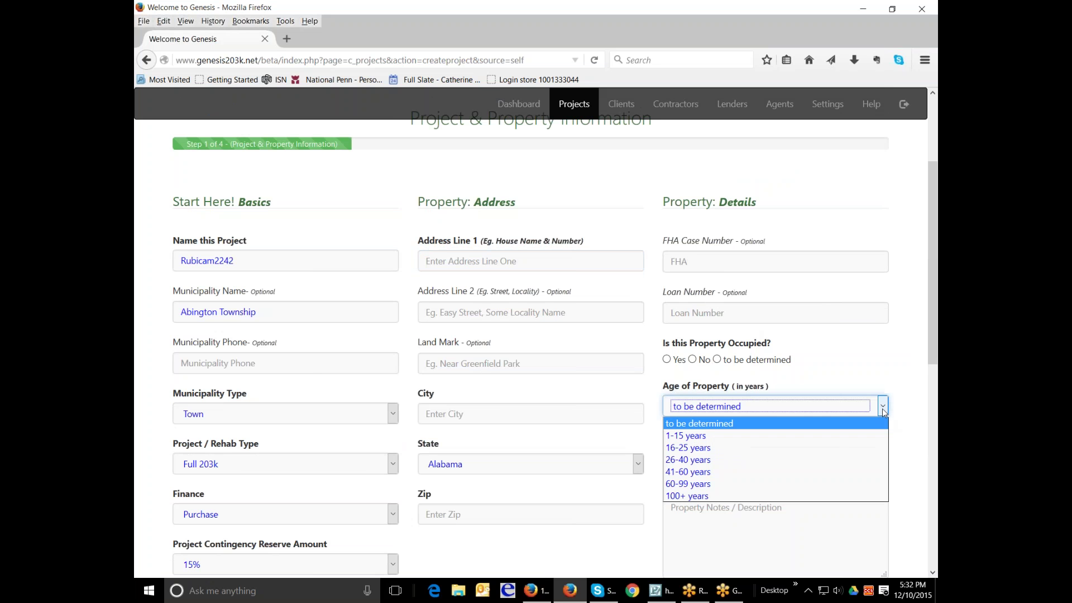
left_click(882, 409)
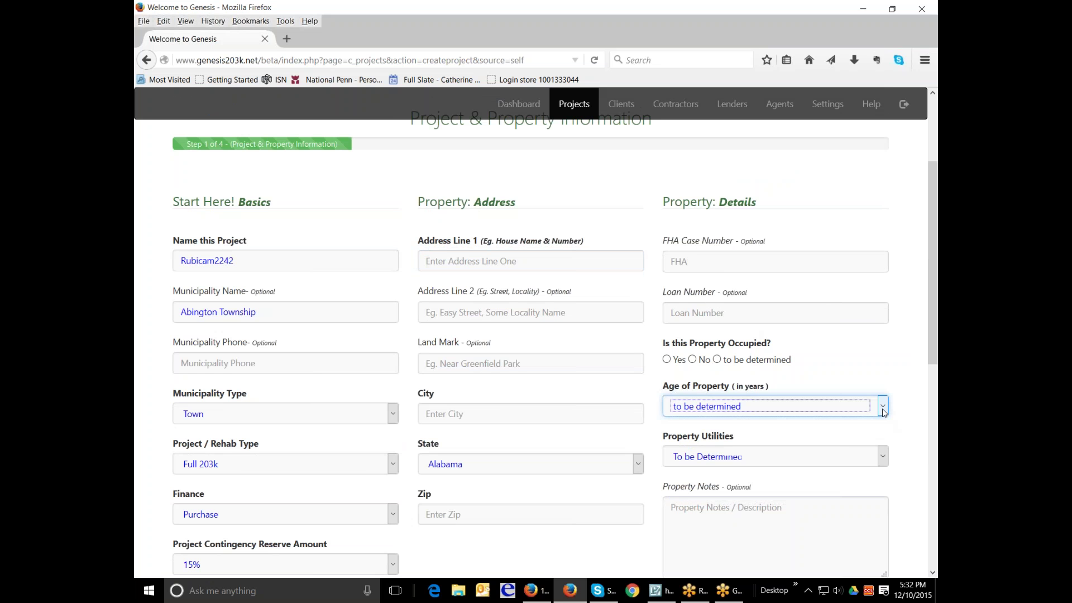
left_click(883, 461)
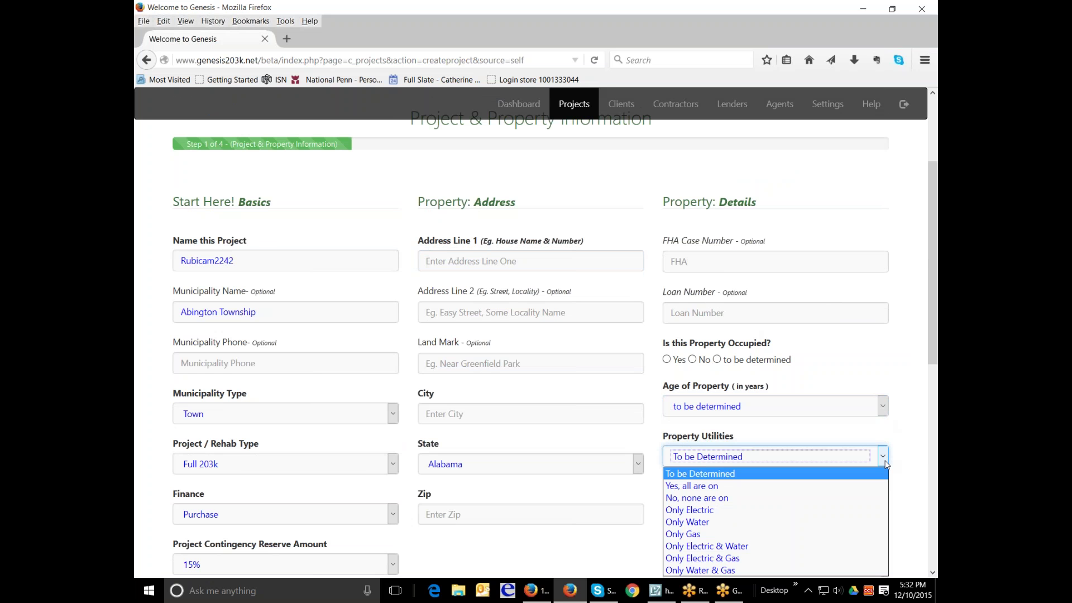
left_click(884, 462)
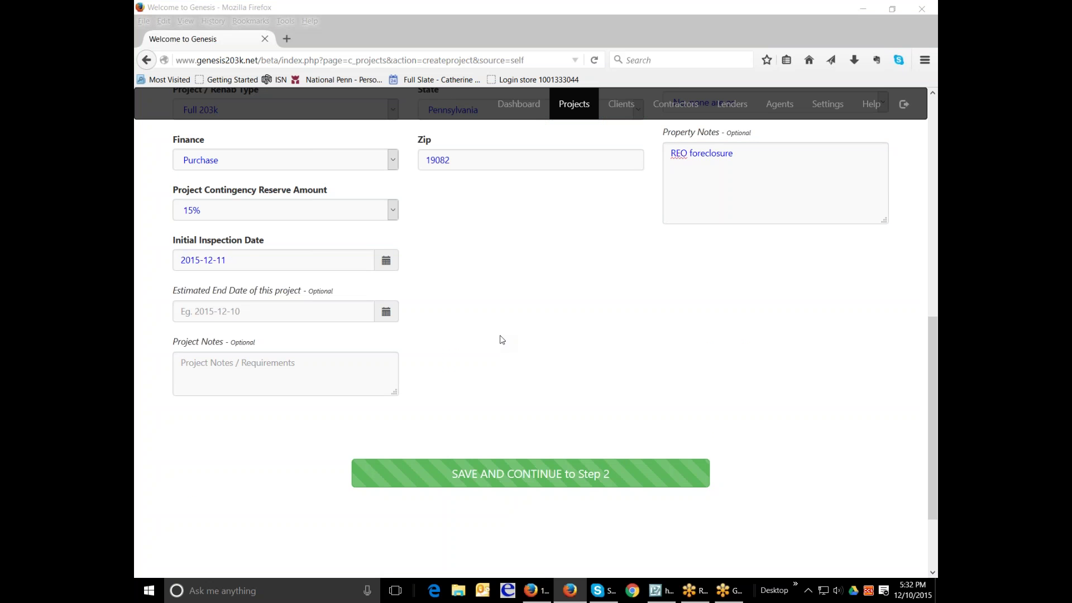
- Save the property information and continue to Step 2
scroll(664, 301, "up", 6)
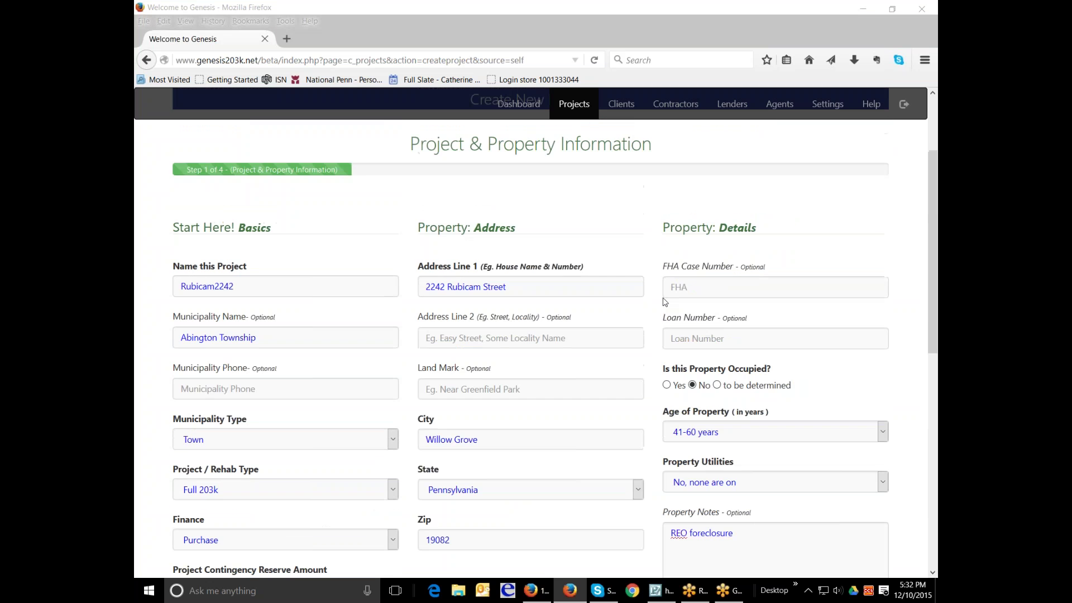
scroll(665, 302, "down", 7)
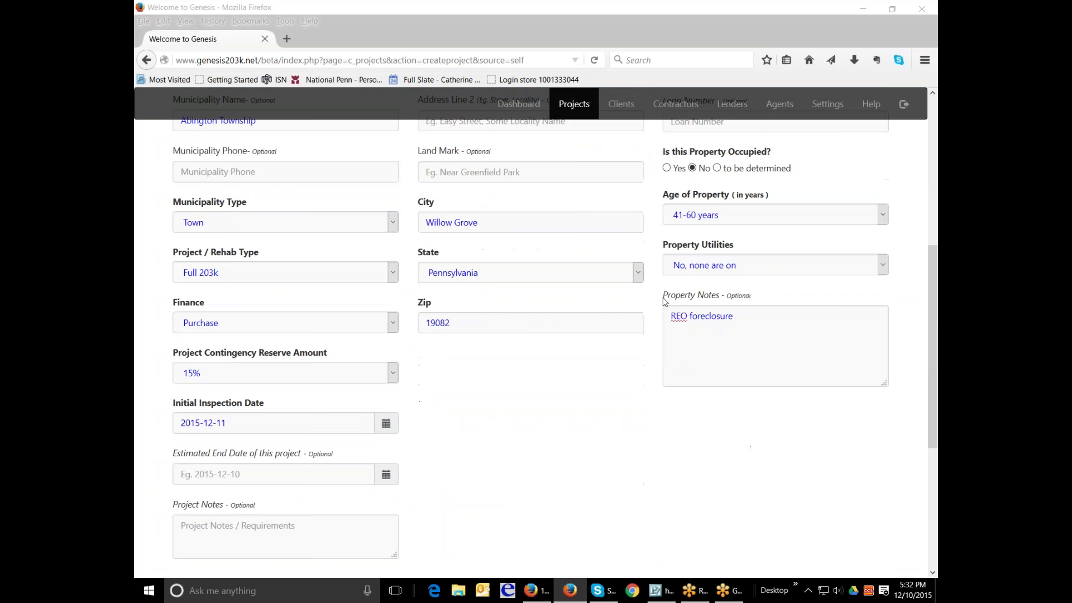
left_click(577, 426)
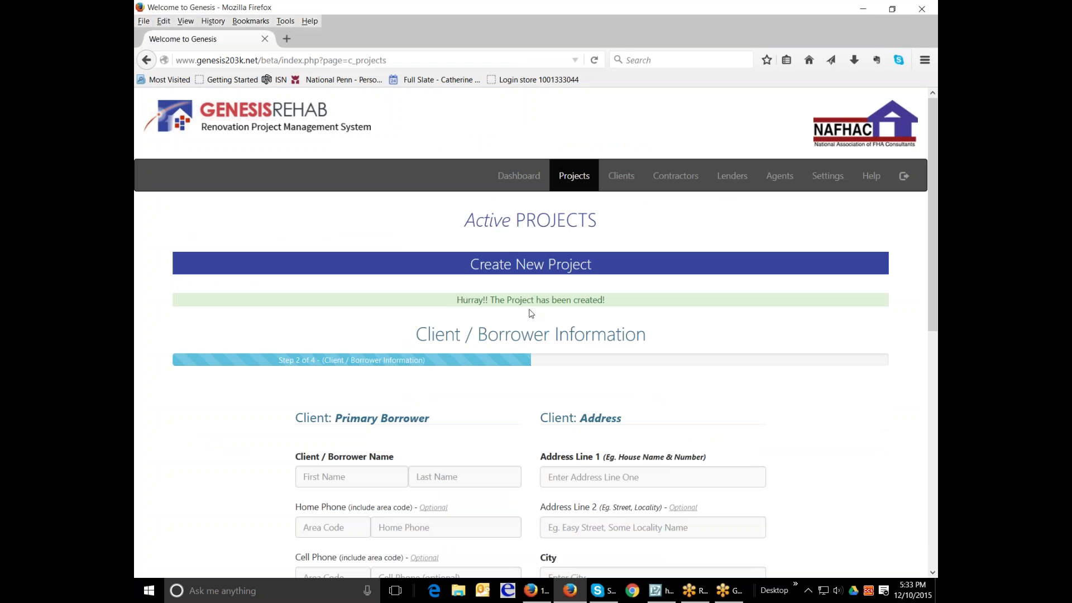
- Fill the first-name field with the primary borrower's full name
scroll(749, 363, "down", 2)
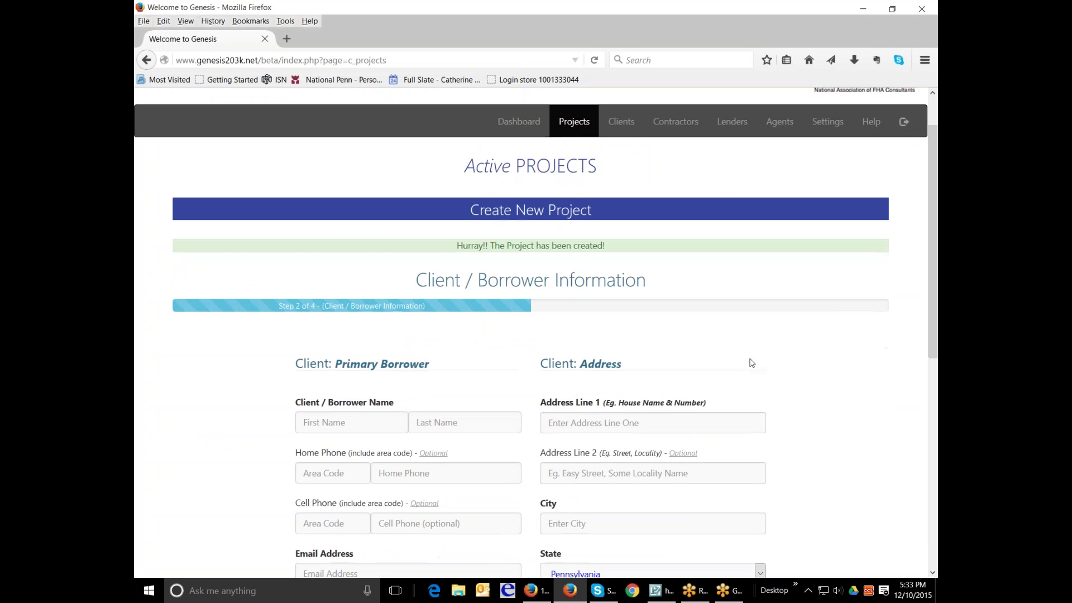
scroll(749, 363, "down", 3)
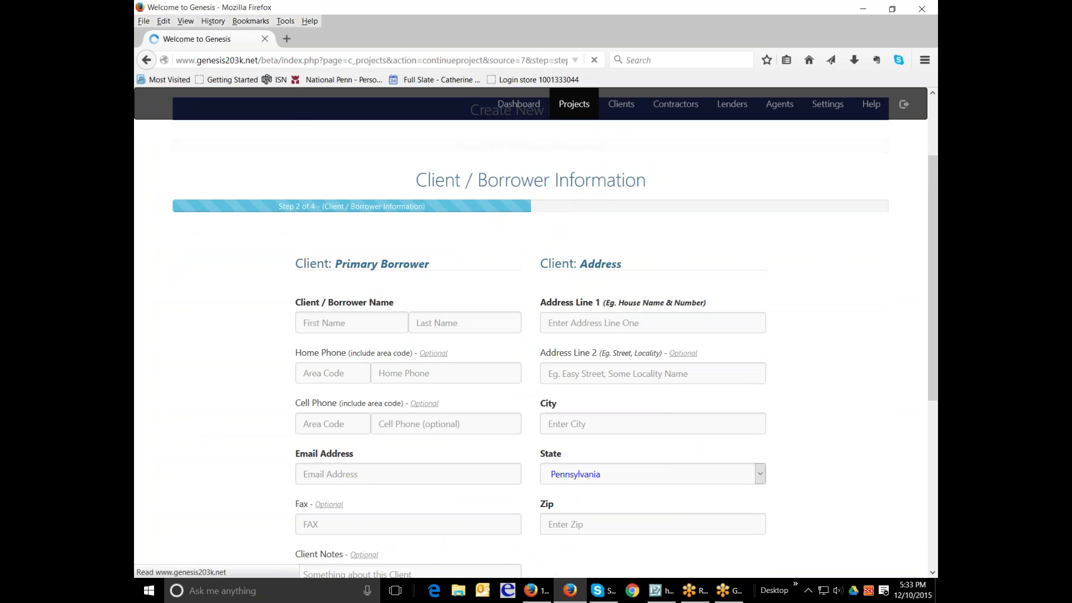
scroll(458, 380, "down", 4)
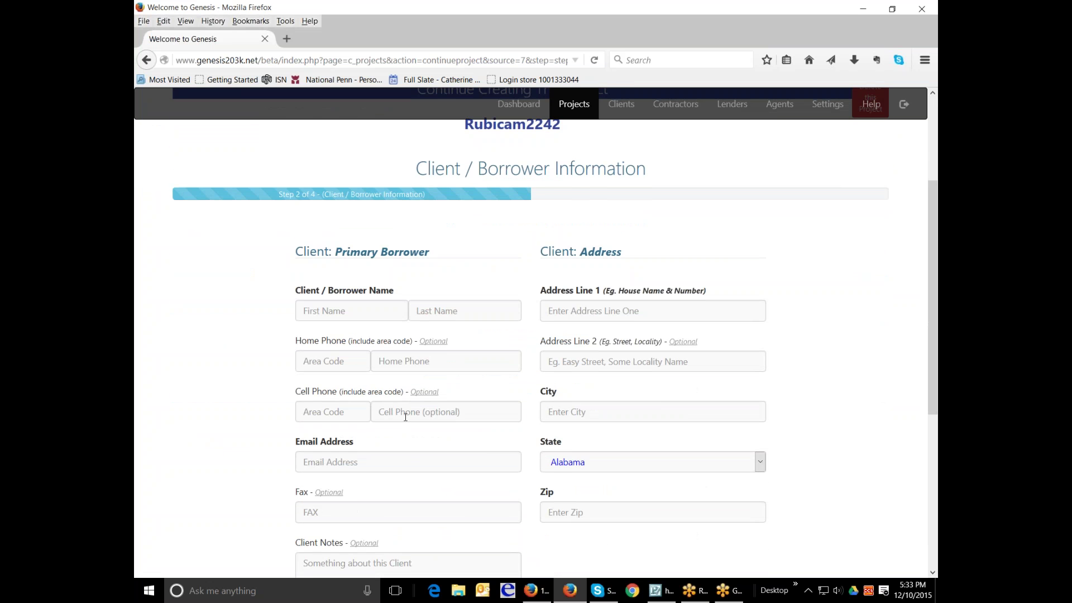
scroll(406, 416, "down", 2)
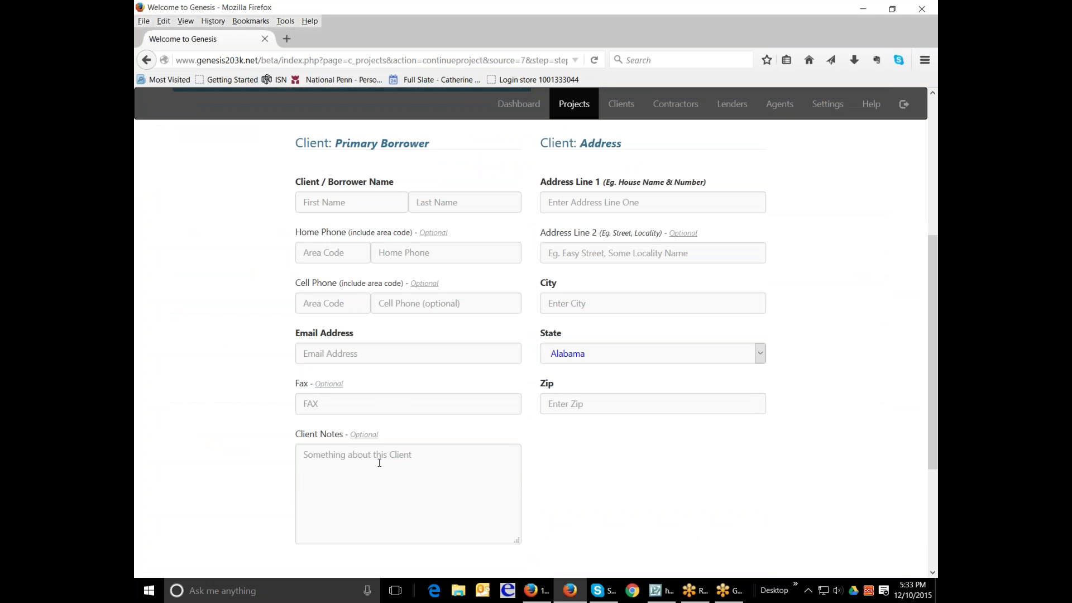
scroll(567, 240, "up", 1)
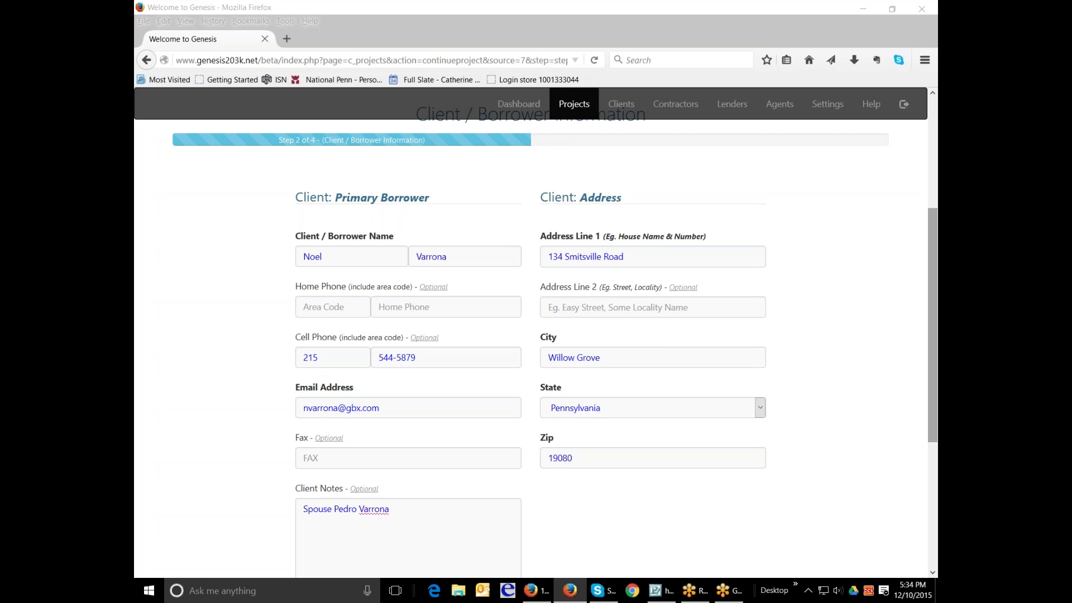
left_click_drag(935, 226, 930, 277)
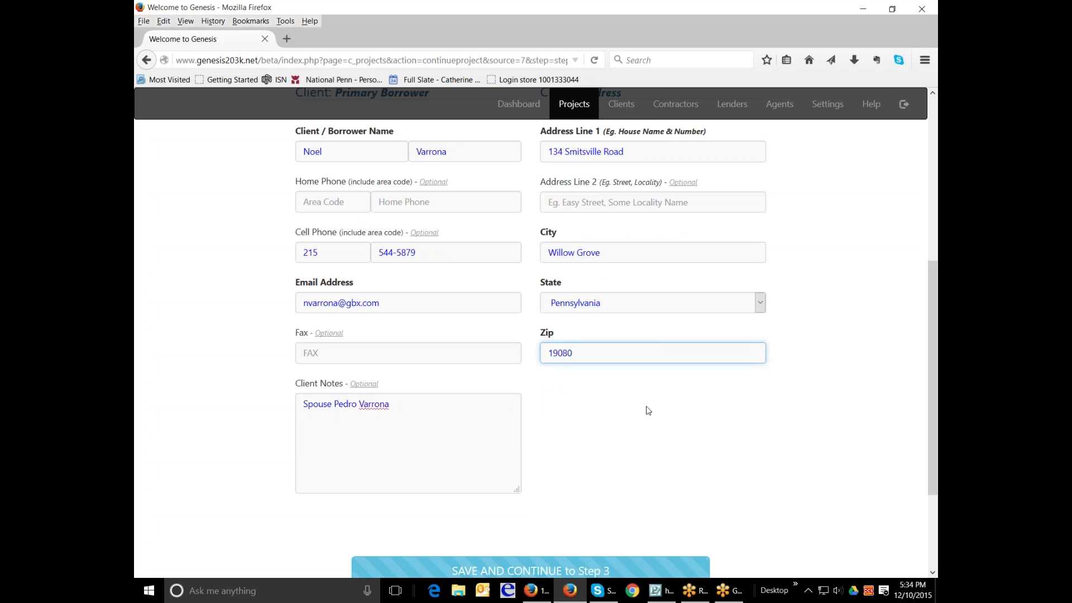
scroll(646, 409, "down", 2)
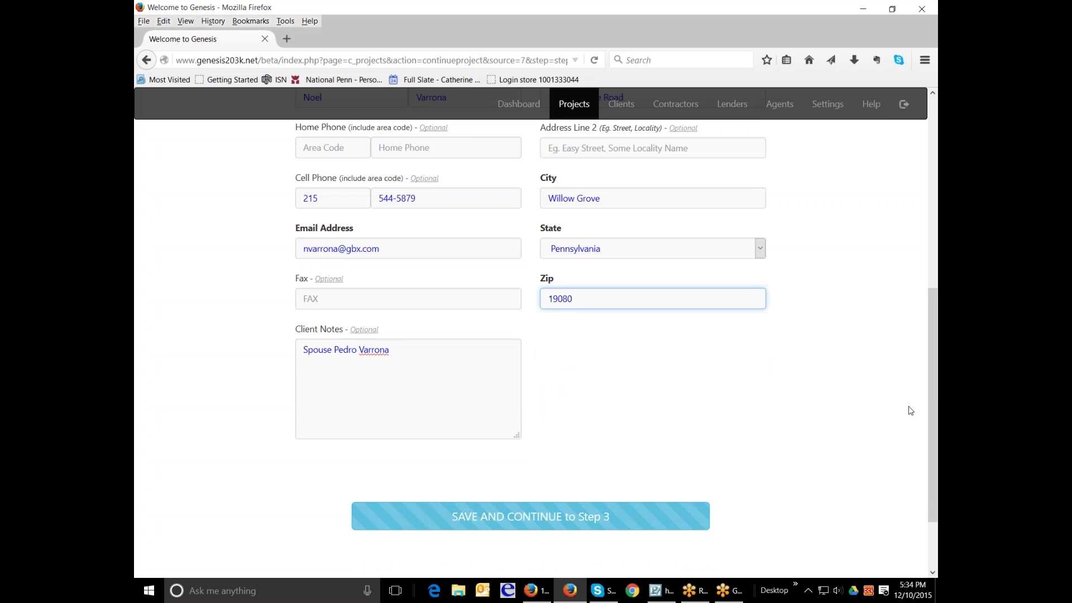
left_click_drag(930, 397, 934, 230)
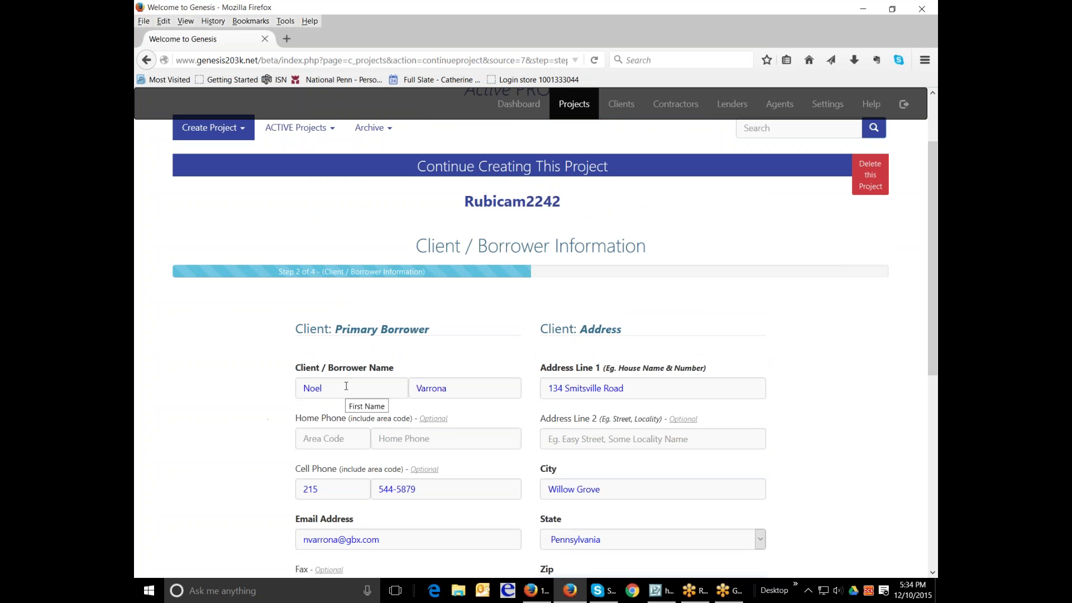
left_click_drag(346, 385, 295, 391)
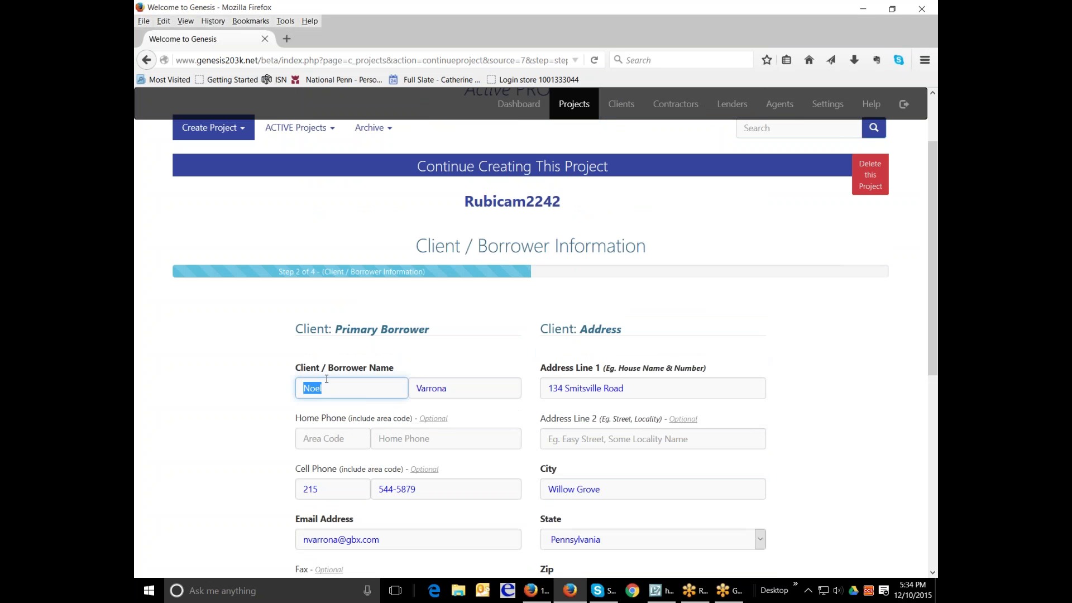
left_click(340, 392)
type("Pedro &")
left_click_drag(353, 395, 279, 380)
key("Tab")
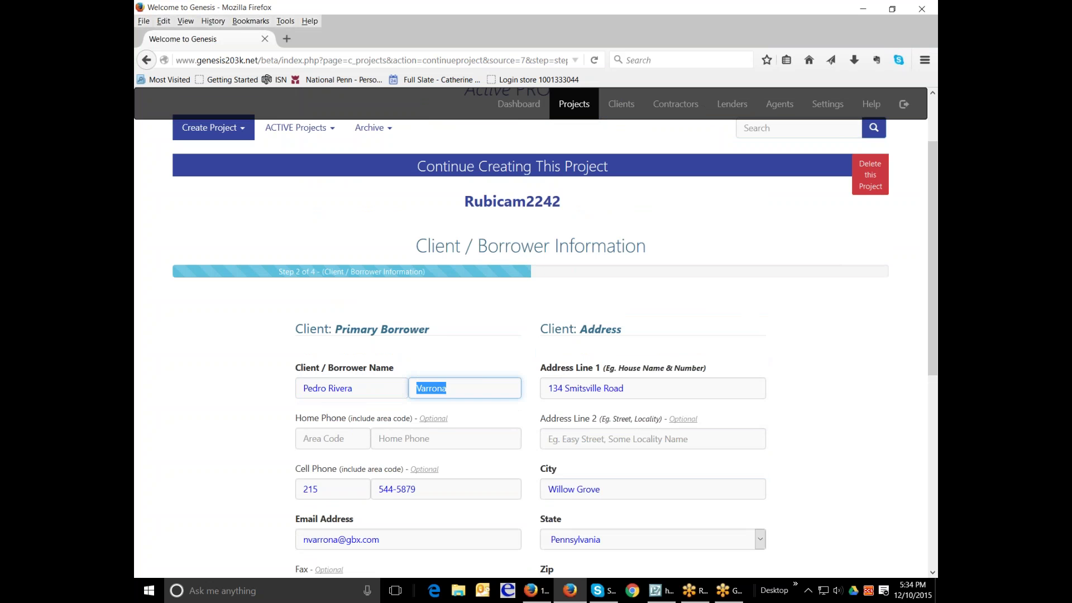
- Enter the spouse's name in the last-name field and append '&' to the first name
left_click(384, 385)
type("&")
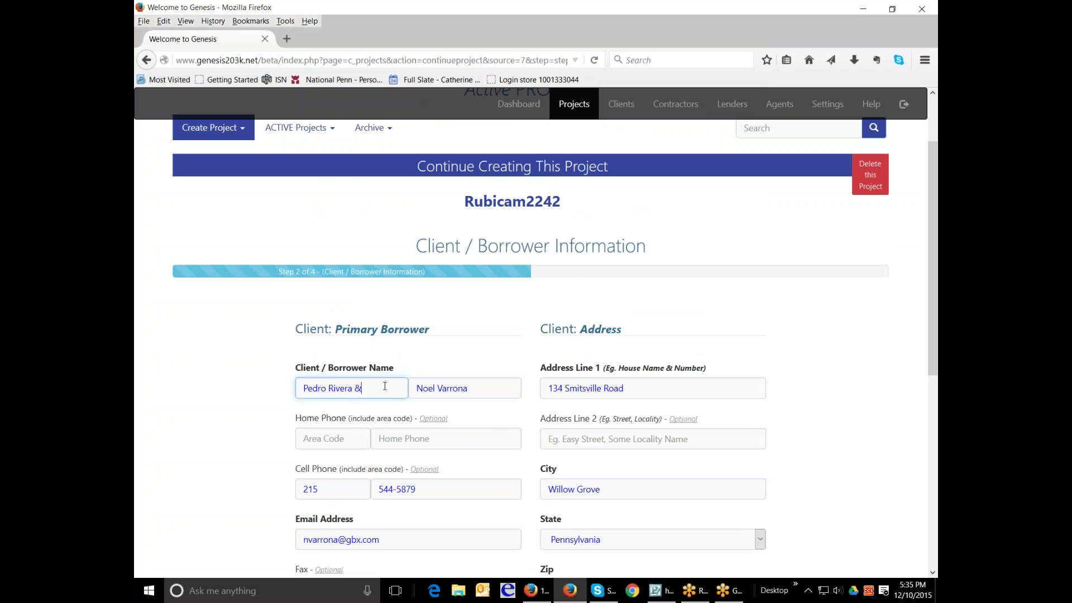
scroll(725, 391, "down", 2)
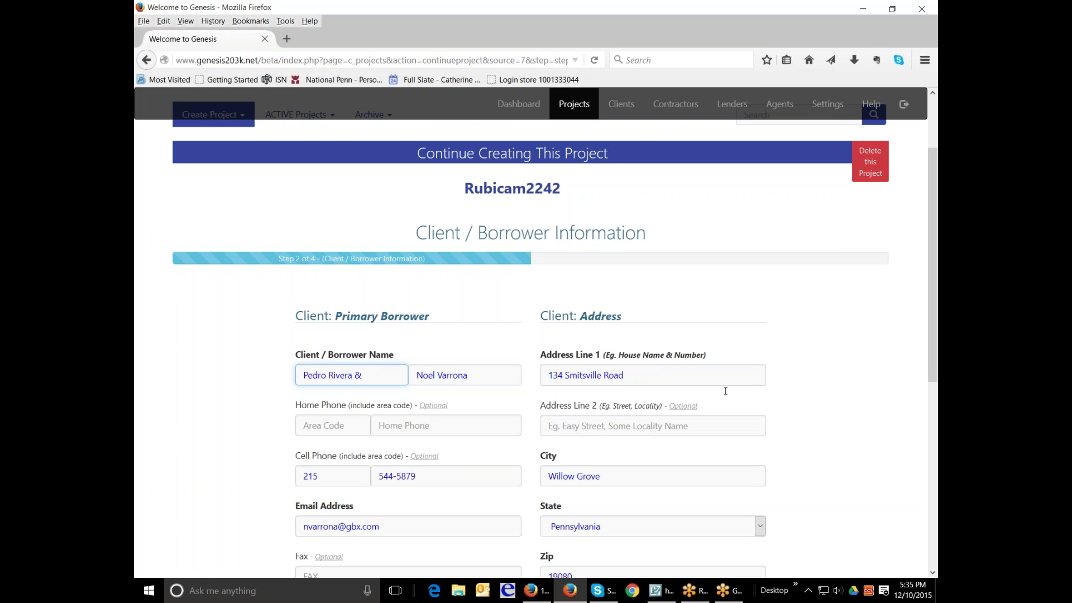
- Correct the entries so the borrower's first name and surname sit in separate fields
left_click_drag(374, 333, 276, 327)
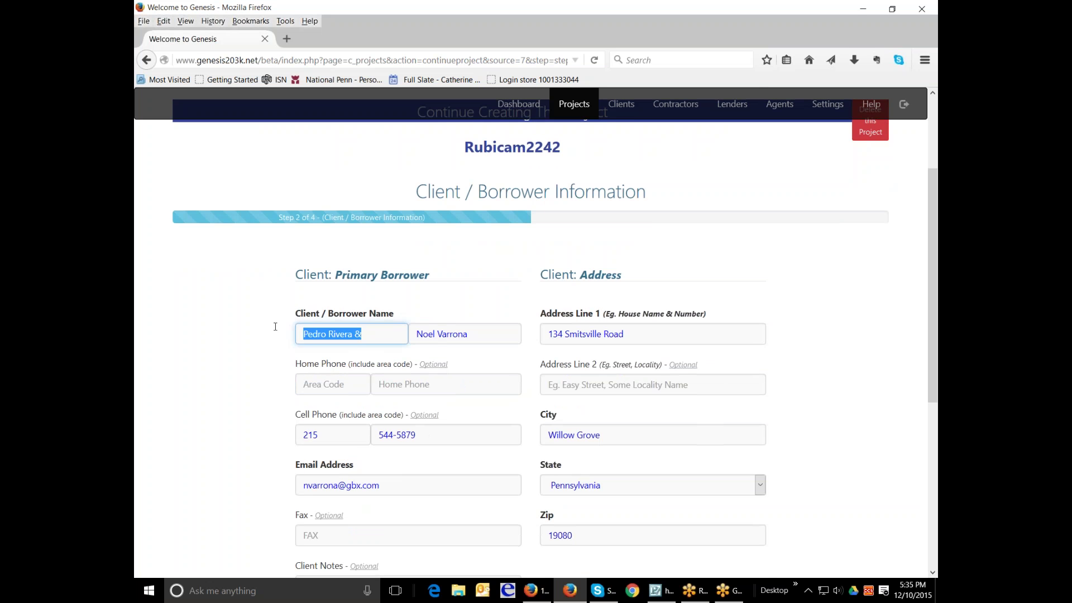
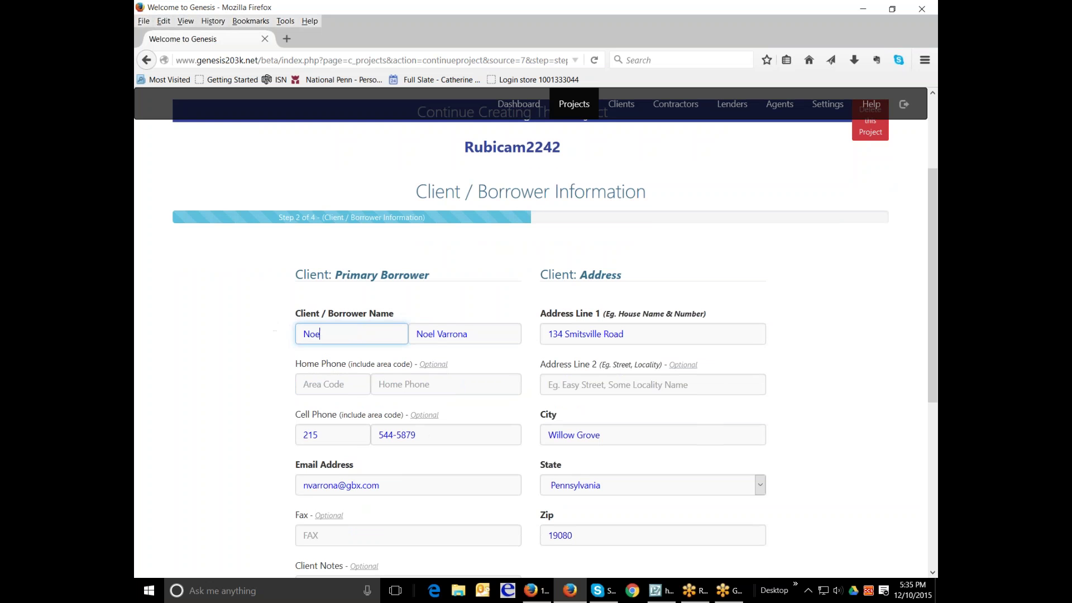
key("Tab")
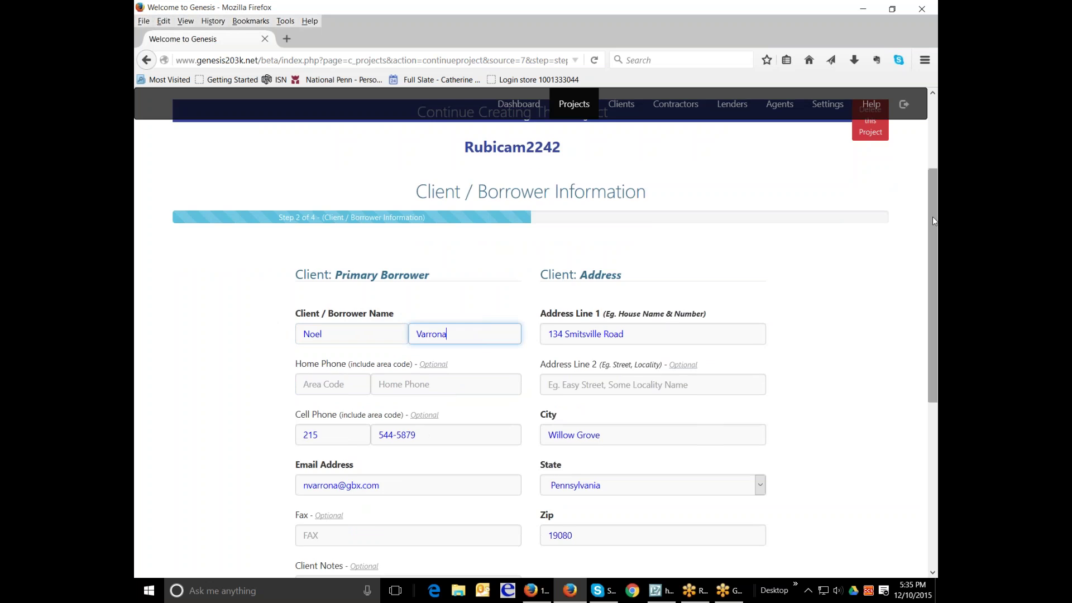
left_click_drag(932, 217, 930, 348)
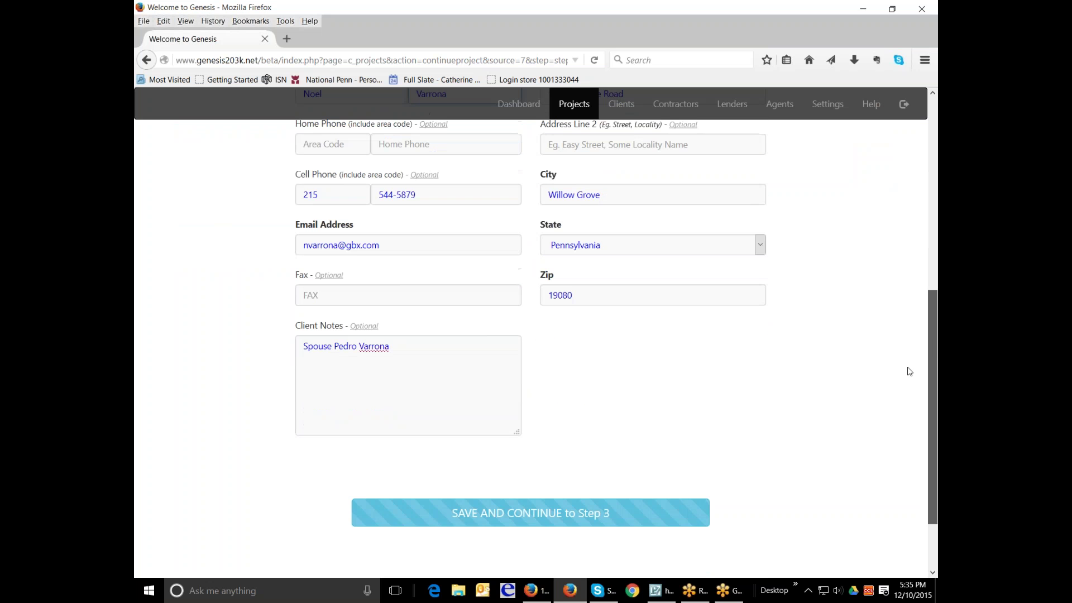
- Save the borrower step, then save the Greenwood Mortgage loan officer details on Step 3
left_click(586, 516)
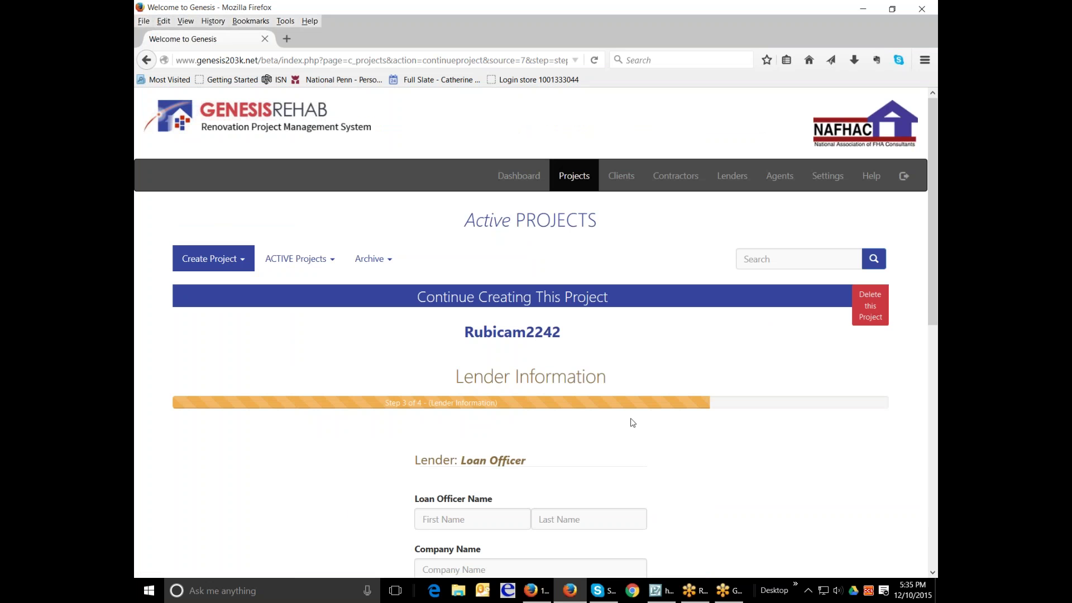
scroll(491, 299, "down", 2)
scroll(495, 291, "down", 3)
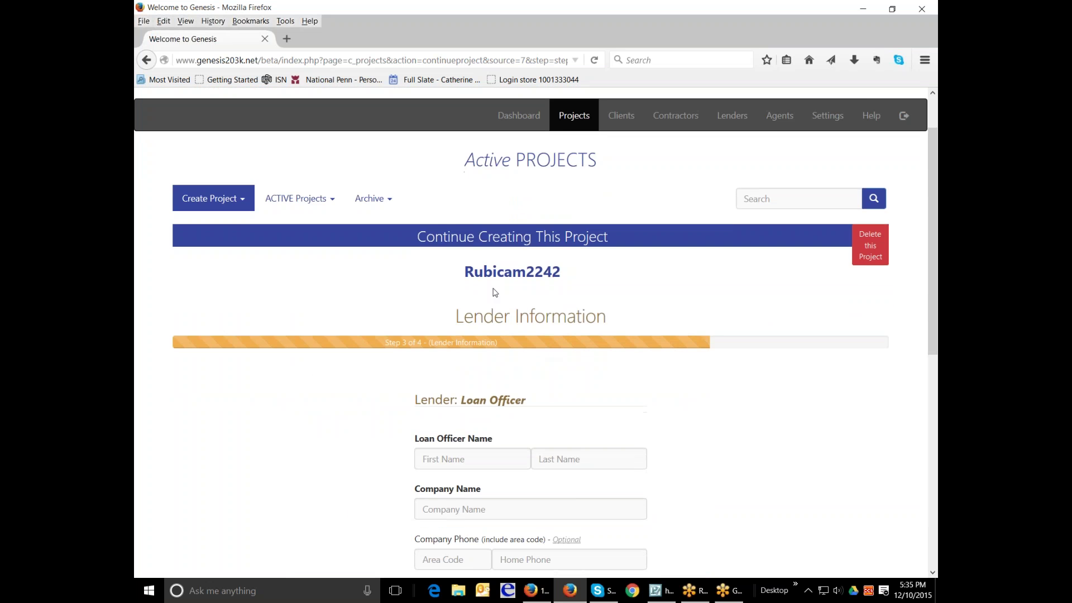
scroll(495, 292, "up", 3)
scroll(493, 293, "down", 4)
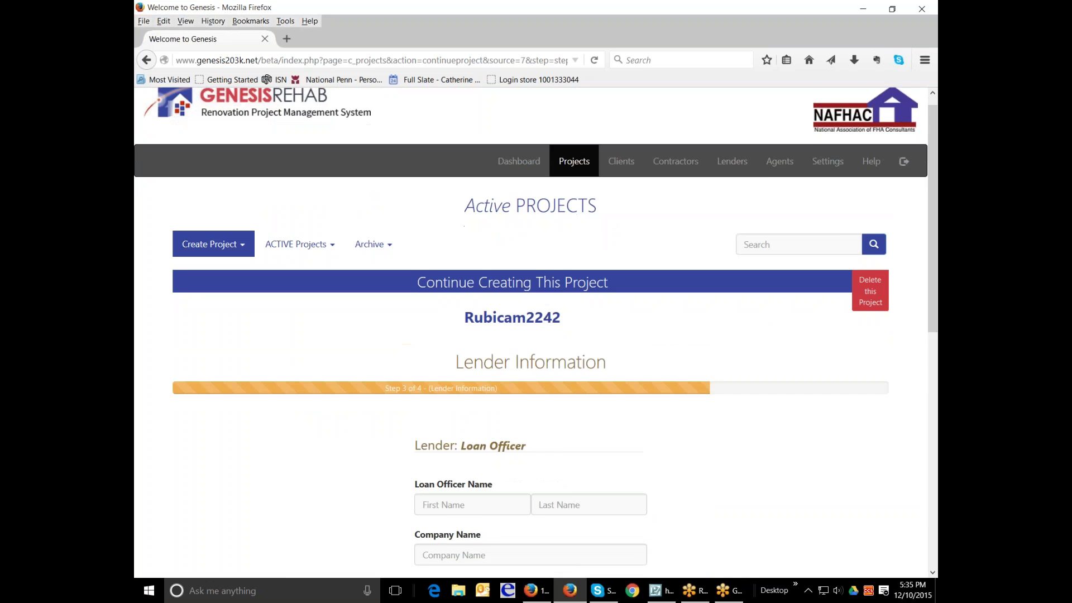
scroll(536, 329, "down", 1)
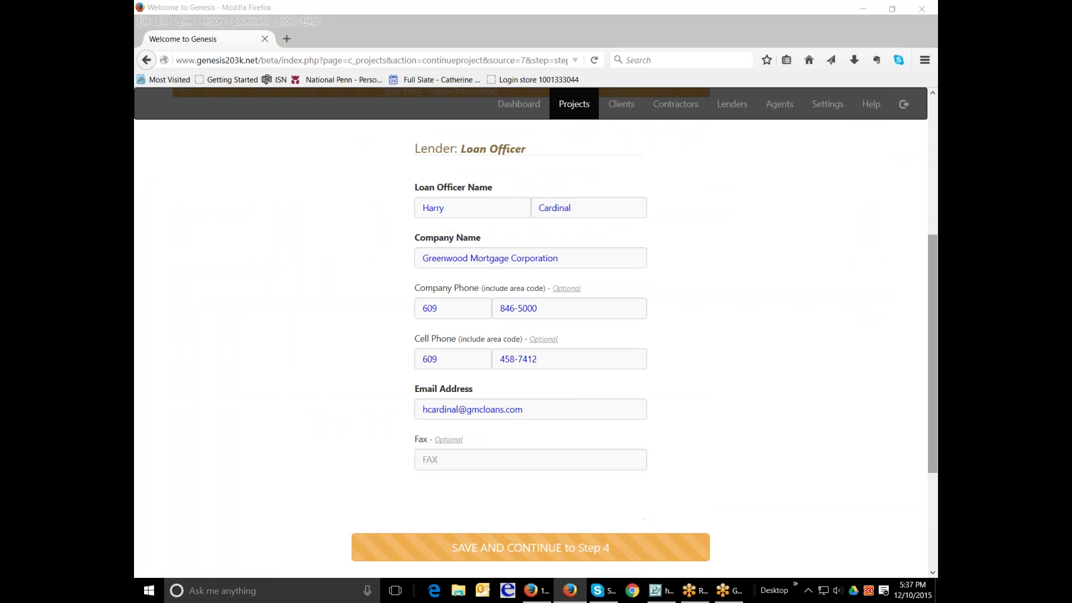
left_click(569, 548)
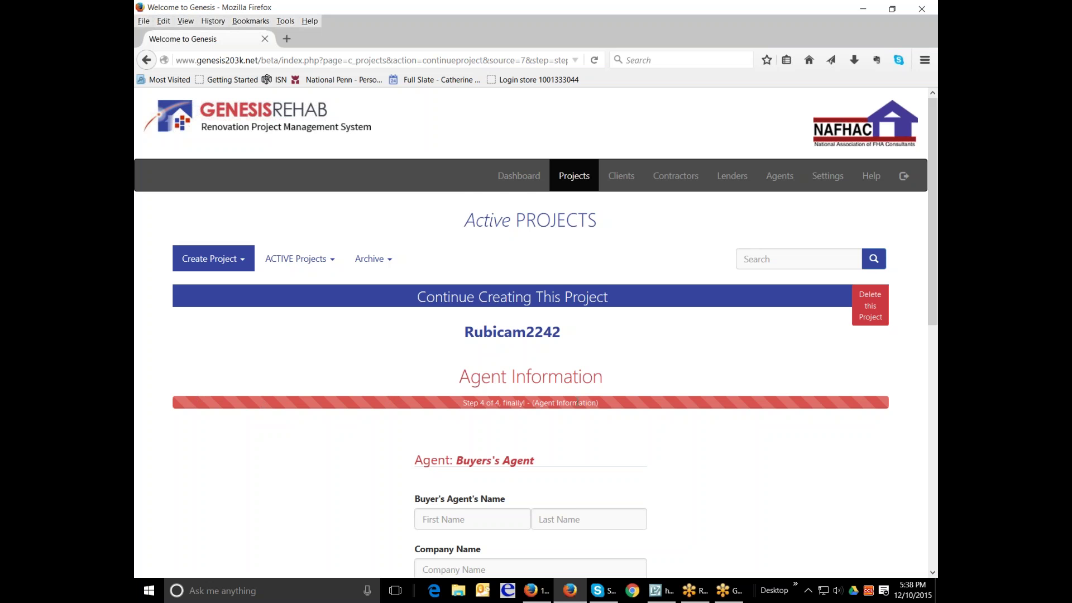
- Scroll down the Step 4 Agent Information form toward the activate button
scroll(712, 427, "down", 4)
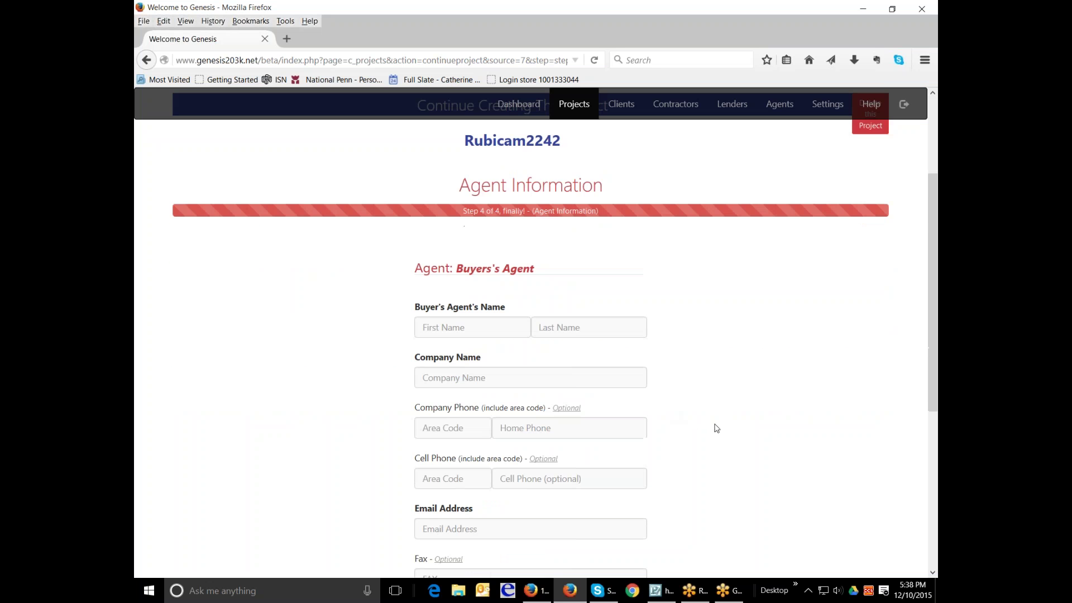
scroll(716, 428, "down", 2)
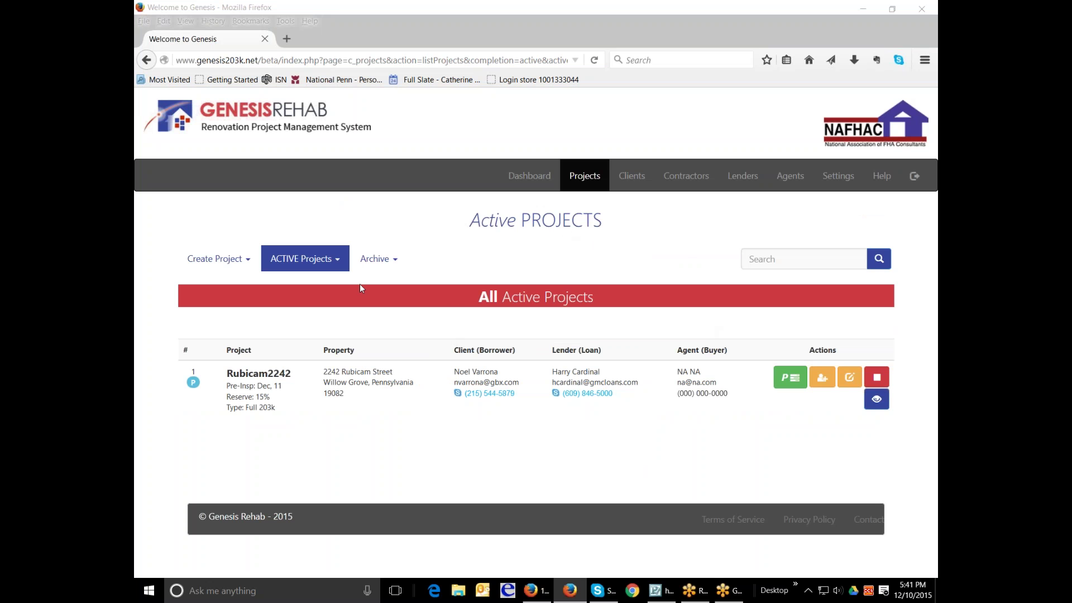
left_click(337, 262)
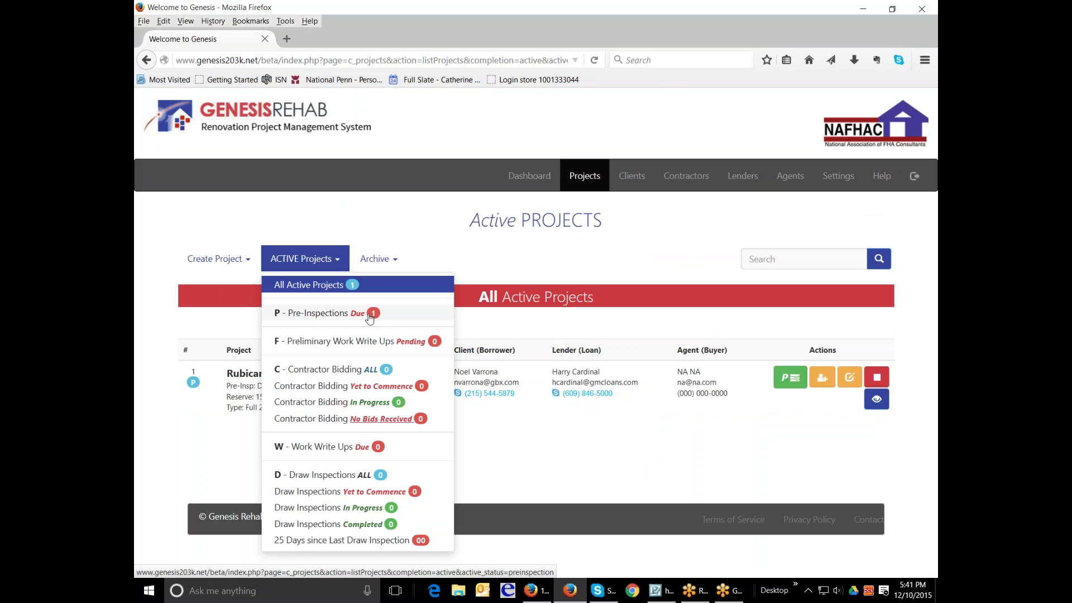
left_click(360, 317)
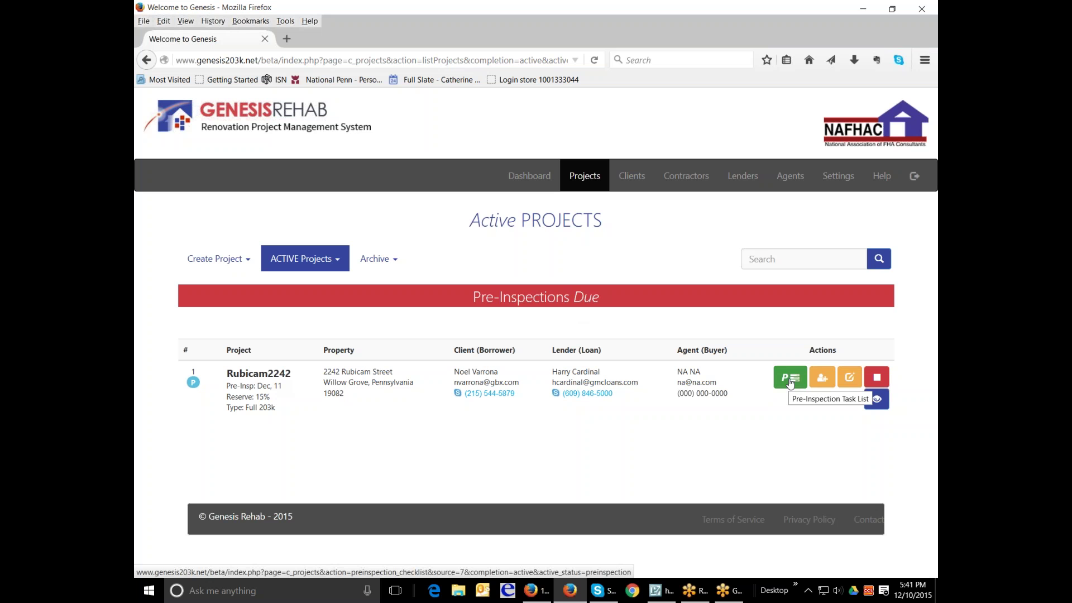
left_click(790, 381)
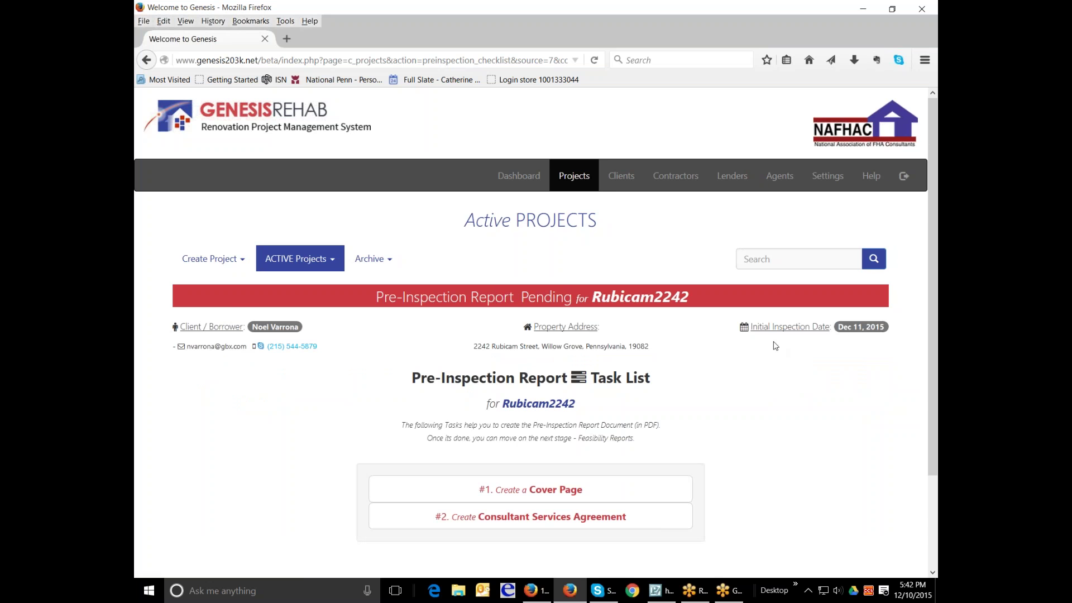
scroll(773, 342, "down", 3)
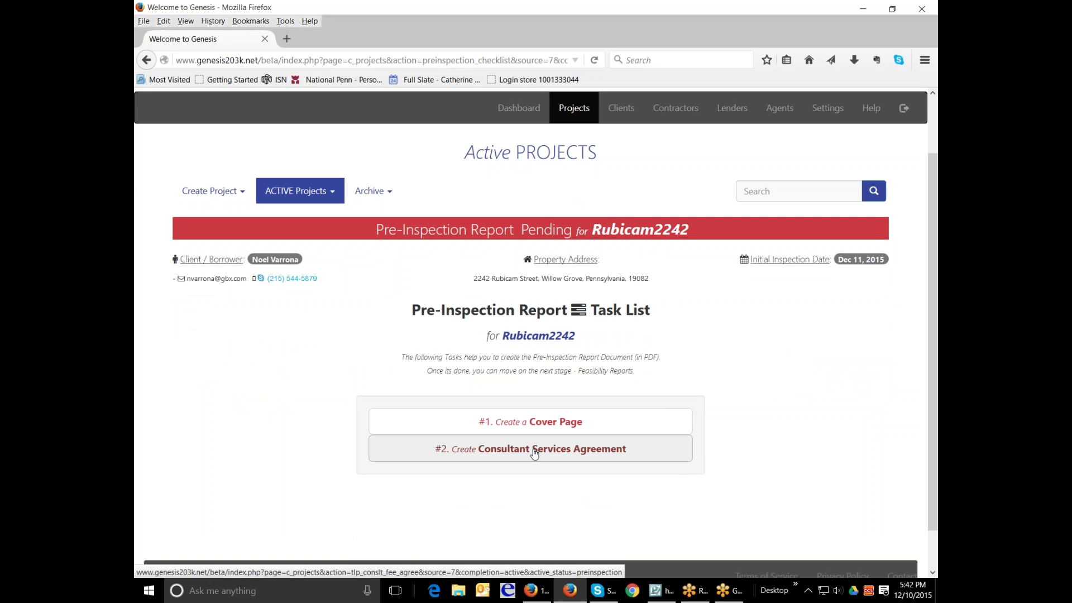
left_click(577, 428)
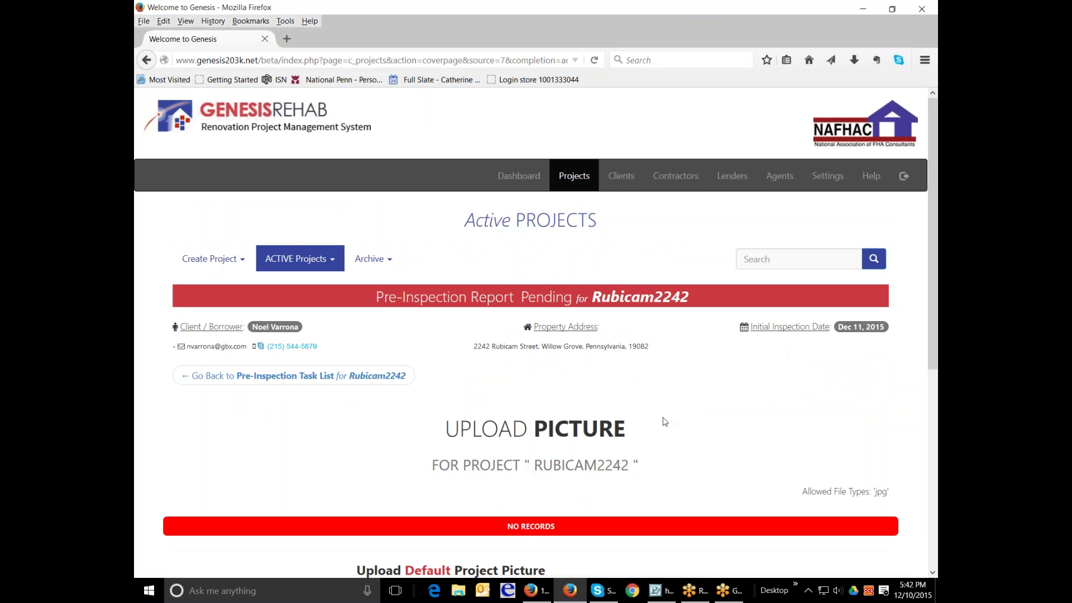
scroll(664, 422, "down", 1)
scroll(664, 421, "down", 1)
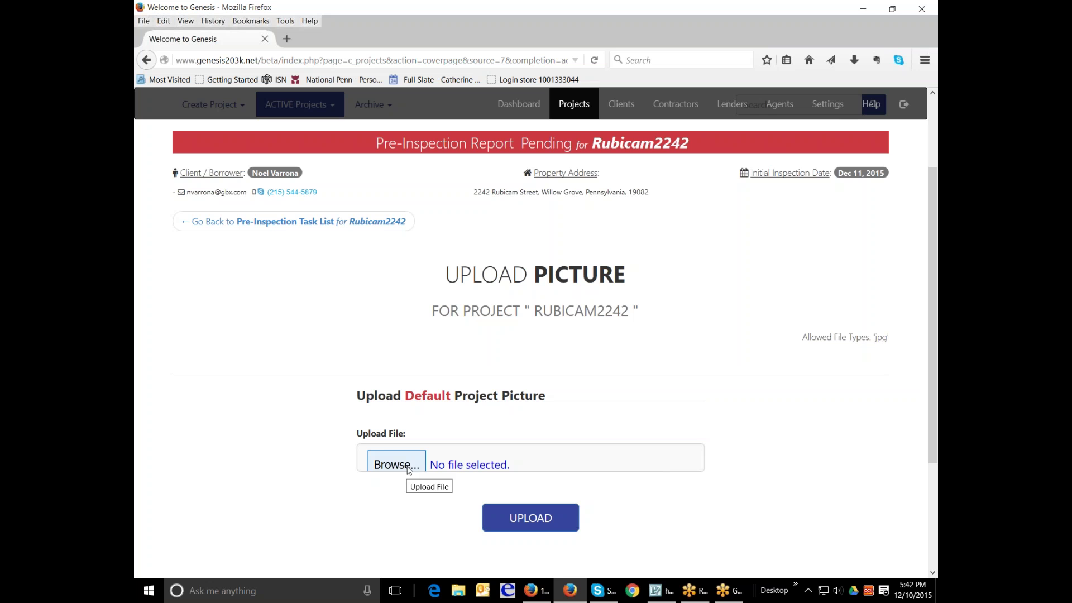
- Select 2013 logo.jpg from the LOGOS folder and upload it as the project picture
left_click(408, 470)
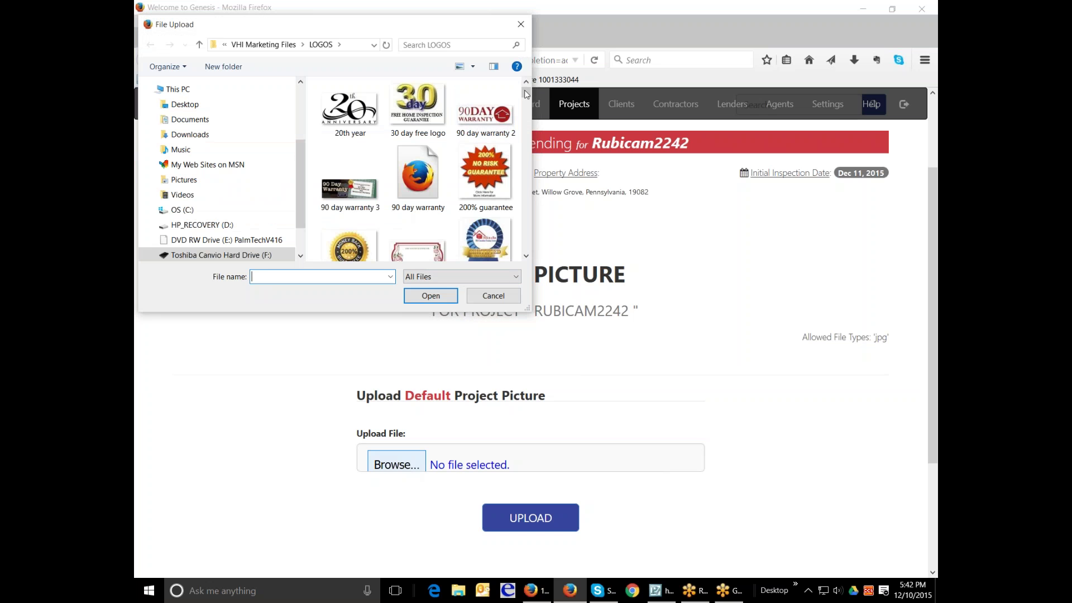
left_click_drag(526, 93, 524, 104)
left_click(487, 216)
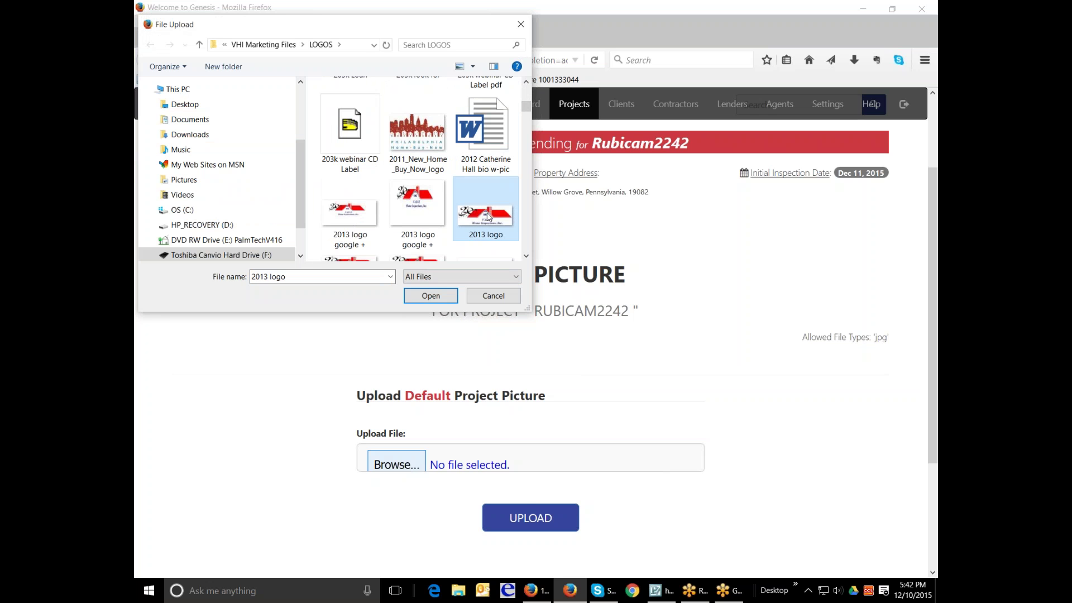
left_click(434, 301)
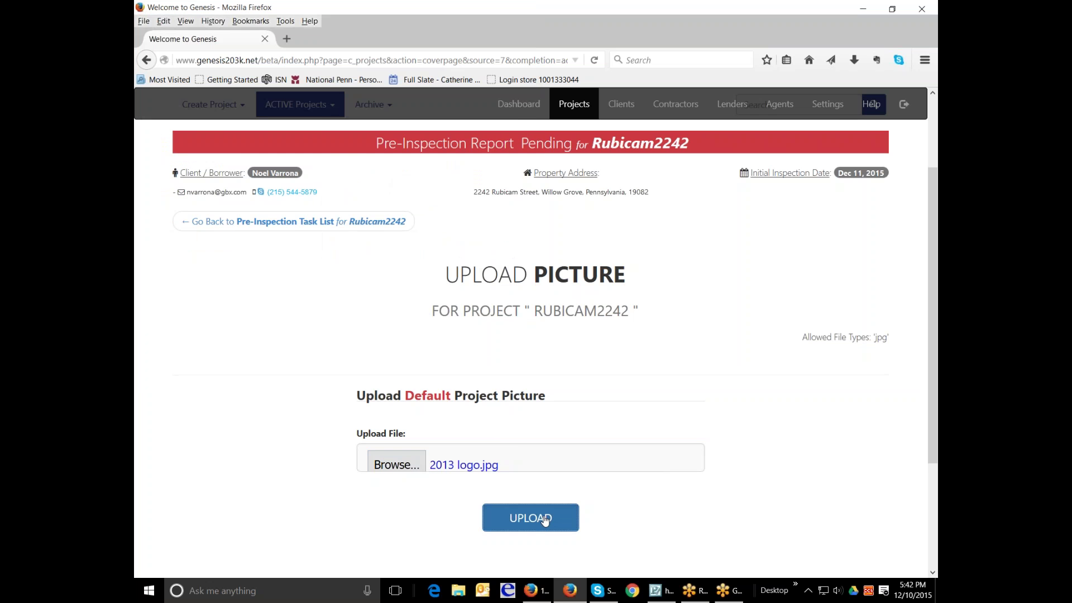
left_click(545, 518)
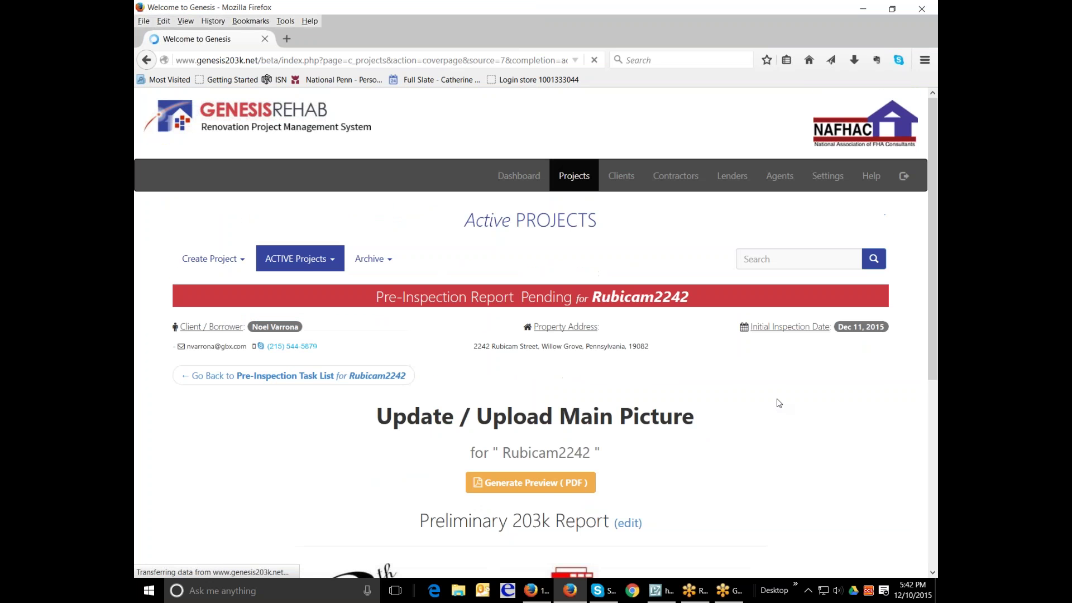
- Open the Edit Project Heading form via the edit link beside Preliminary 203k Report
scroll(777, 401, "down", 4)
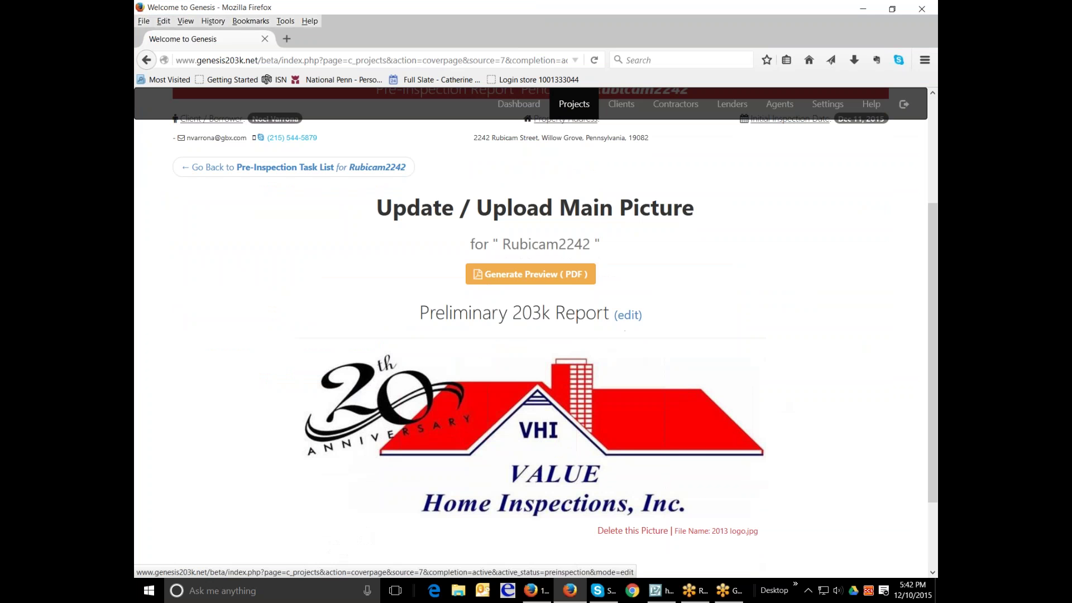
left_click(633, 315)
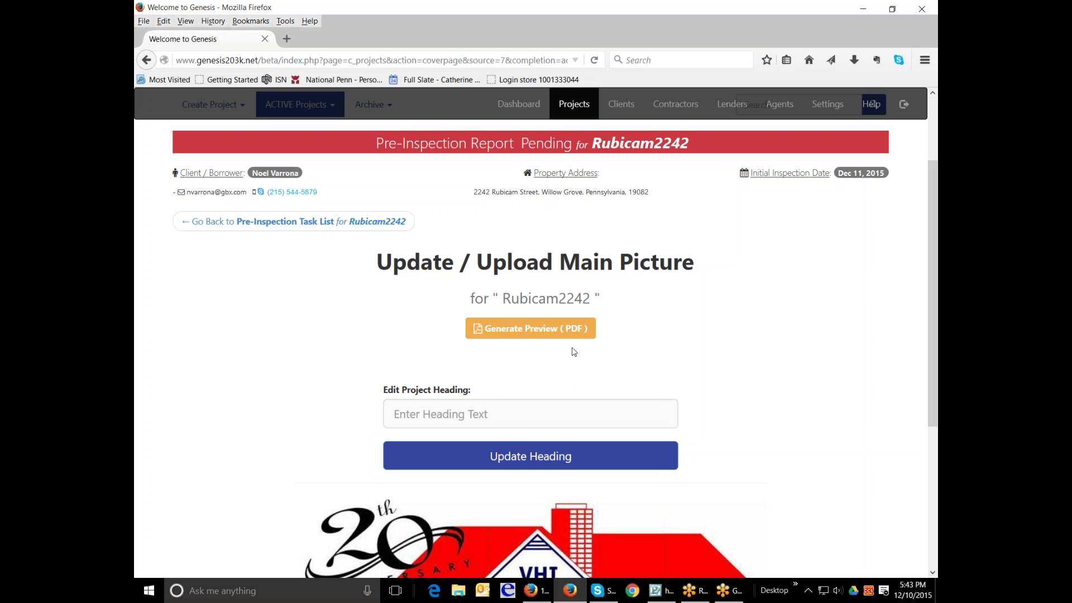
- Enter 'Preliminary 203k Work Write Up Report' as the cover page's project heading
left_click(558, 414)
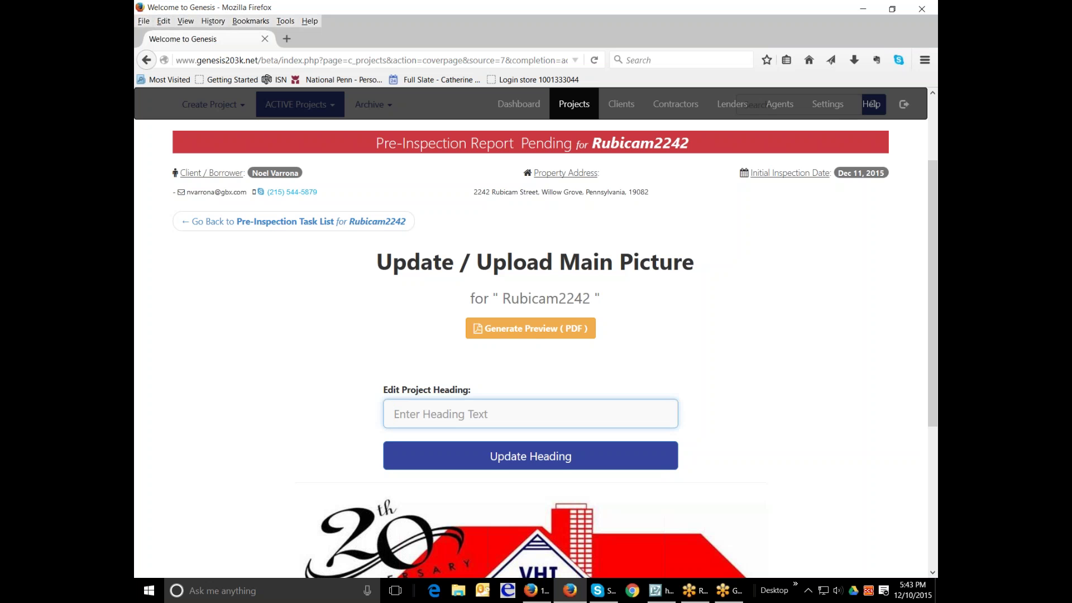
type("Preliminary")
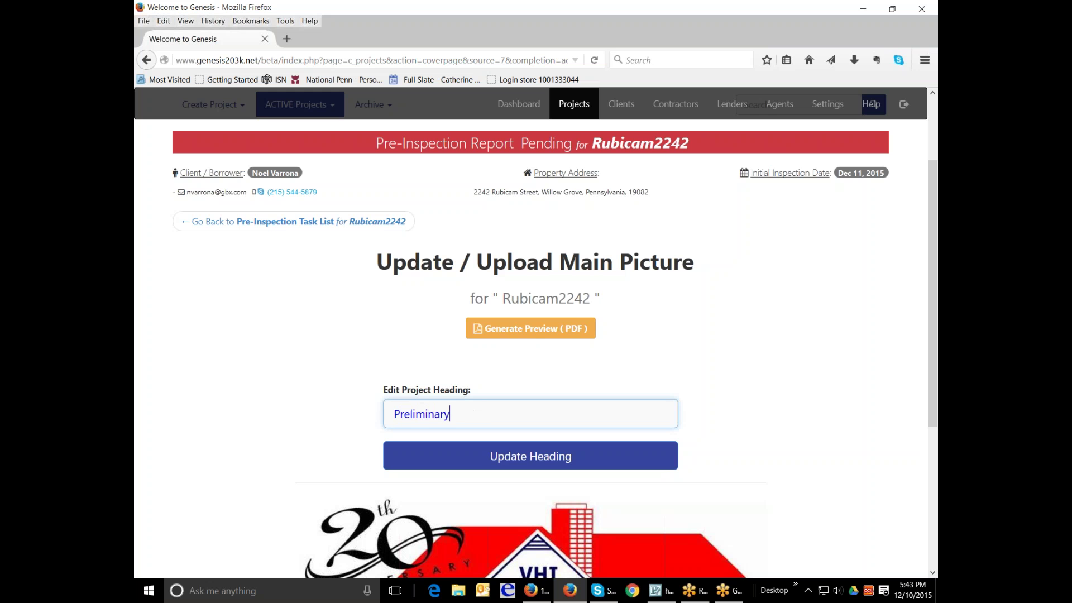
type(" 203k W")
key("BackSpace")
type("203k Work Write Up Report")
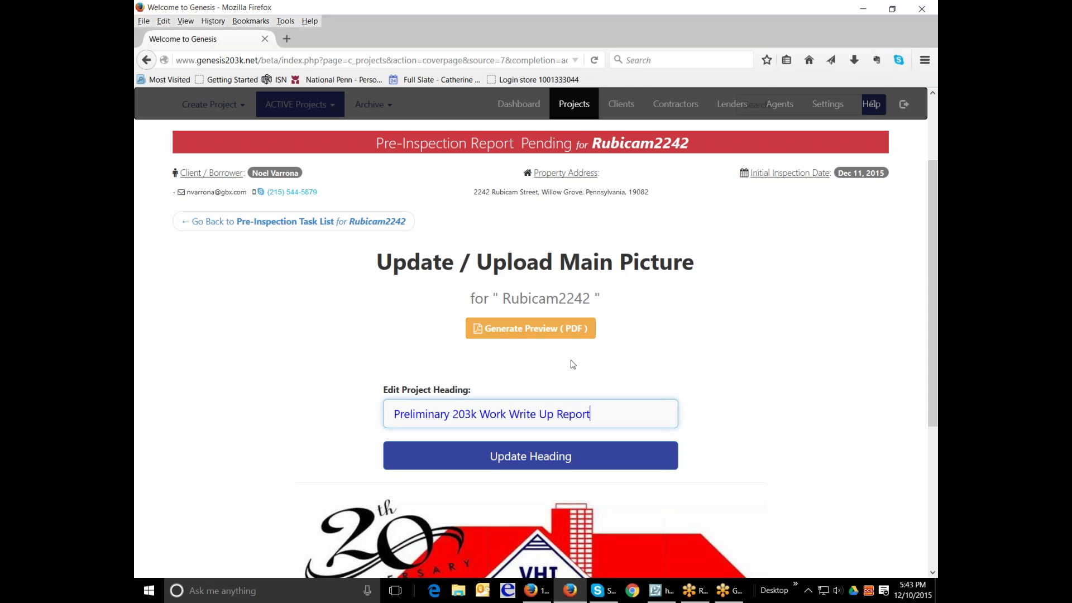
scroll(574, 363, "down", 5)
scroll(639, 373, "up", 5)
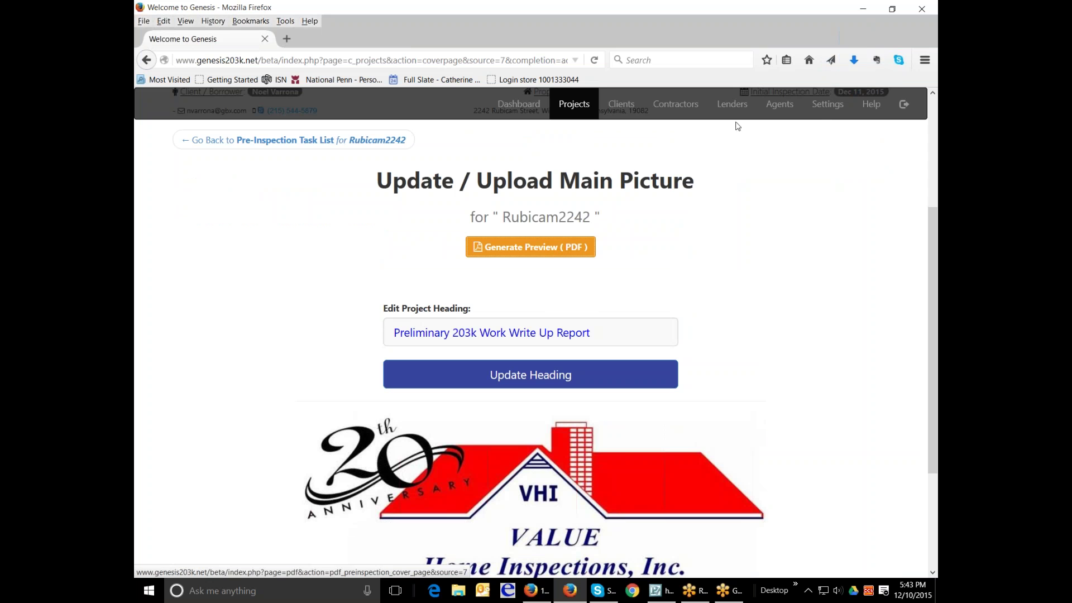
right_click(854, 66)
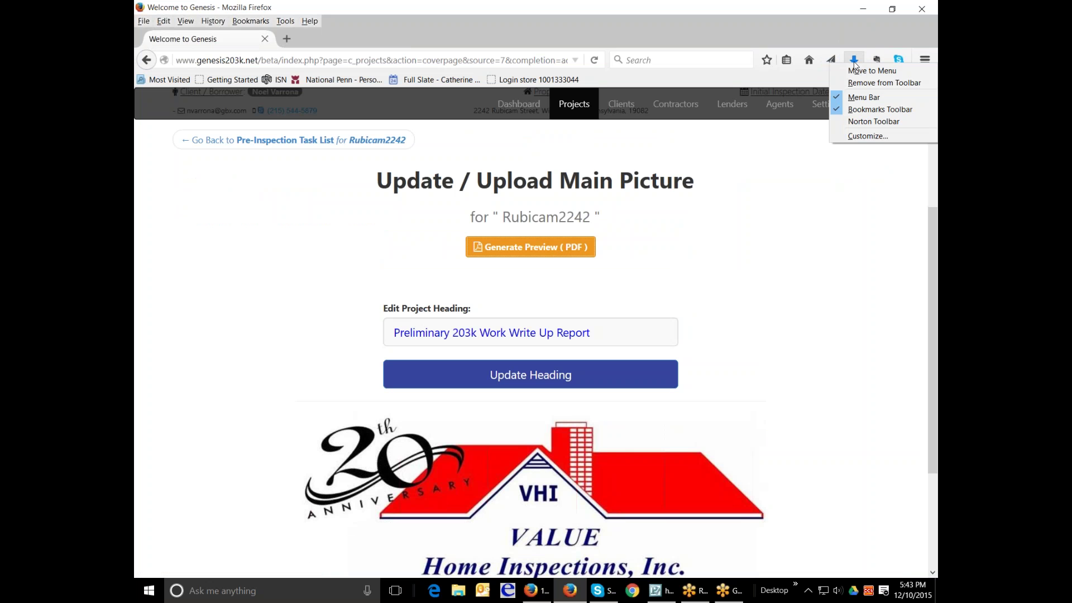
left_click(831, 231)
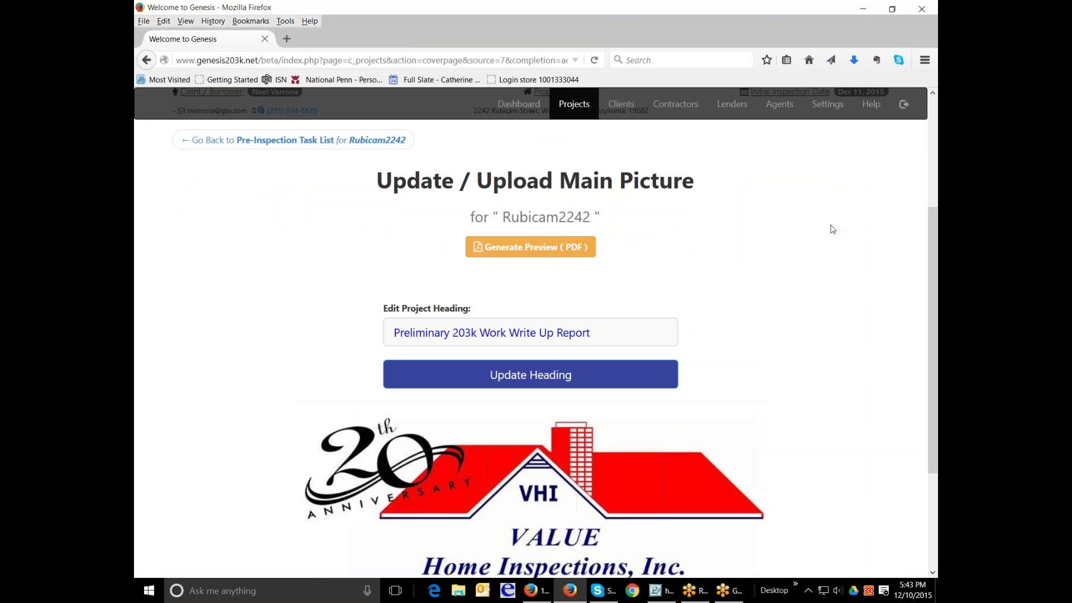
left_click(854, 60)
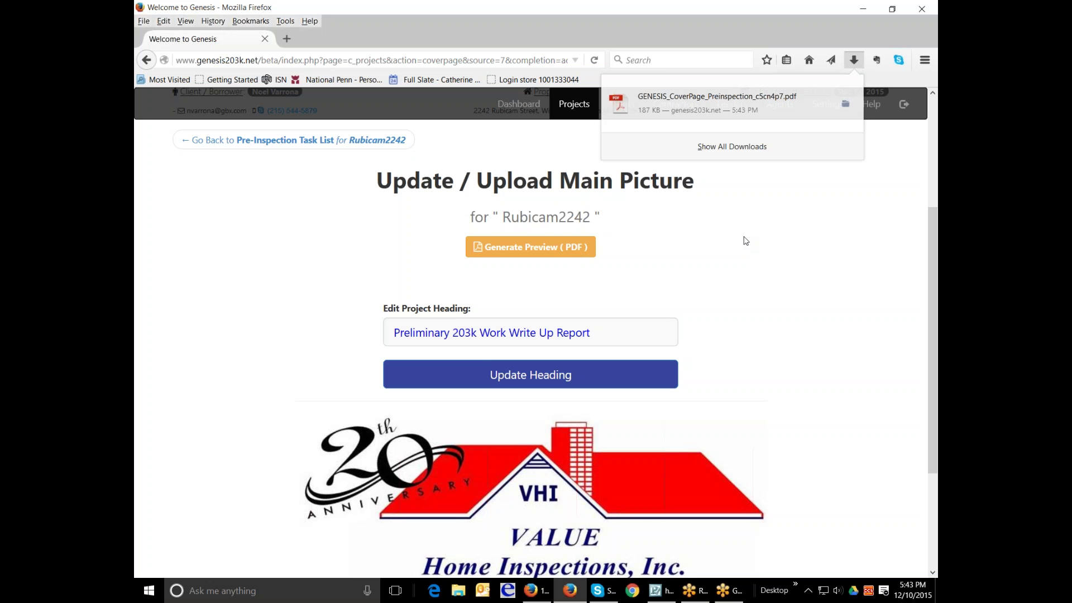
left_click(744, 240)
scroll(751, 235, "down", 3)
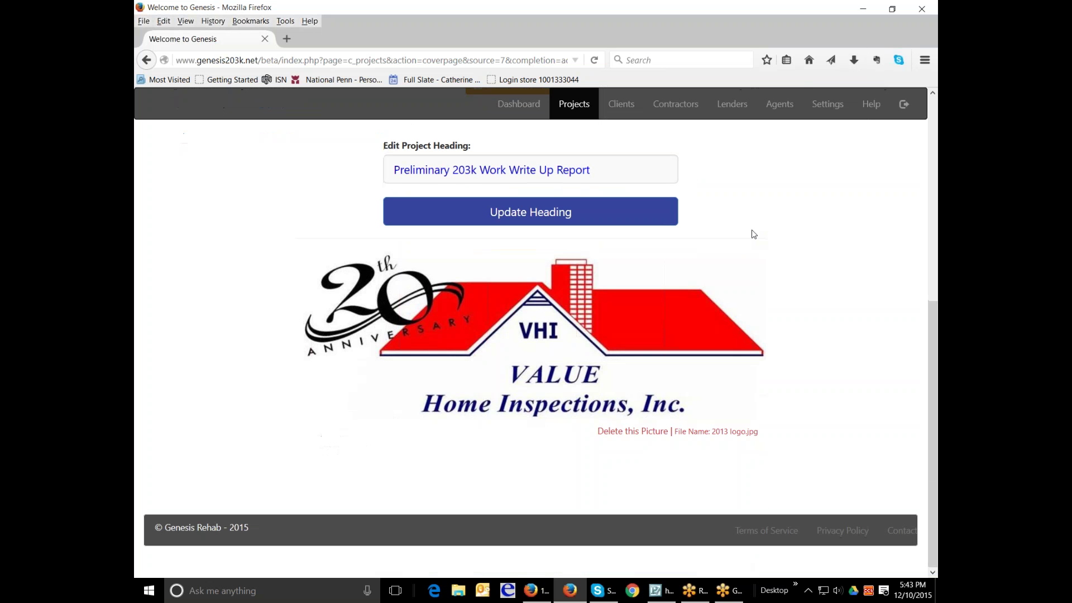
scroll(752, 233, "up", 4)
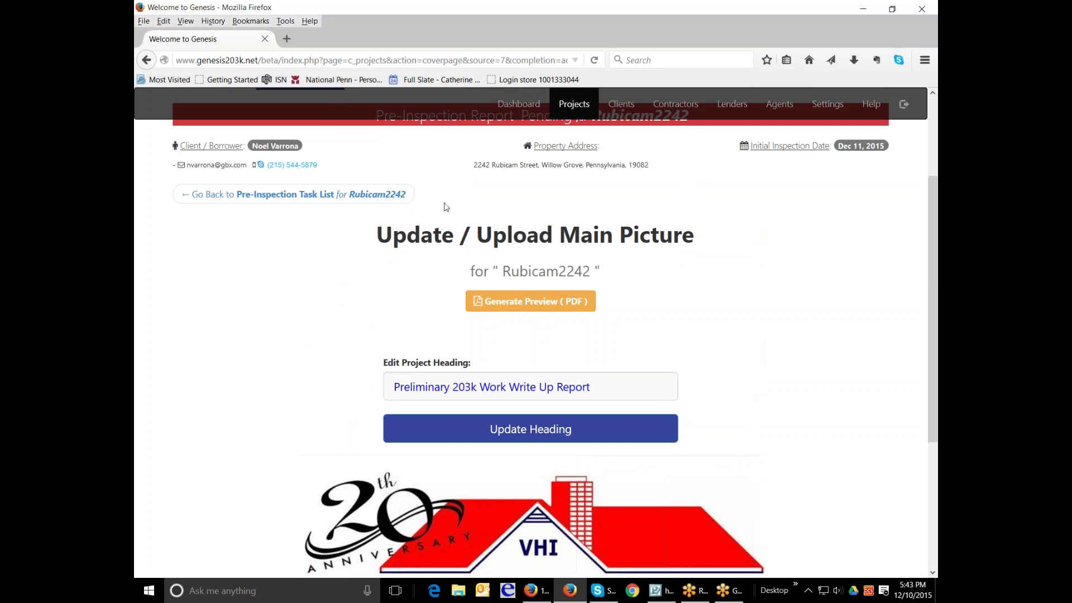
left_click(276, 196)
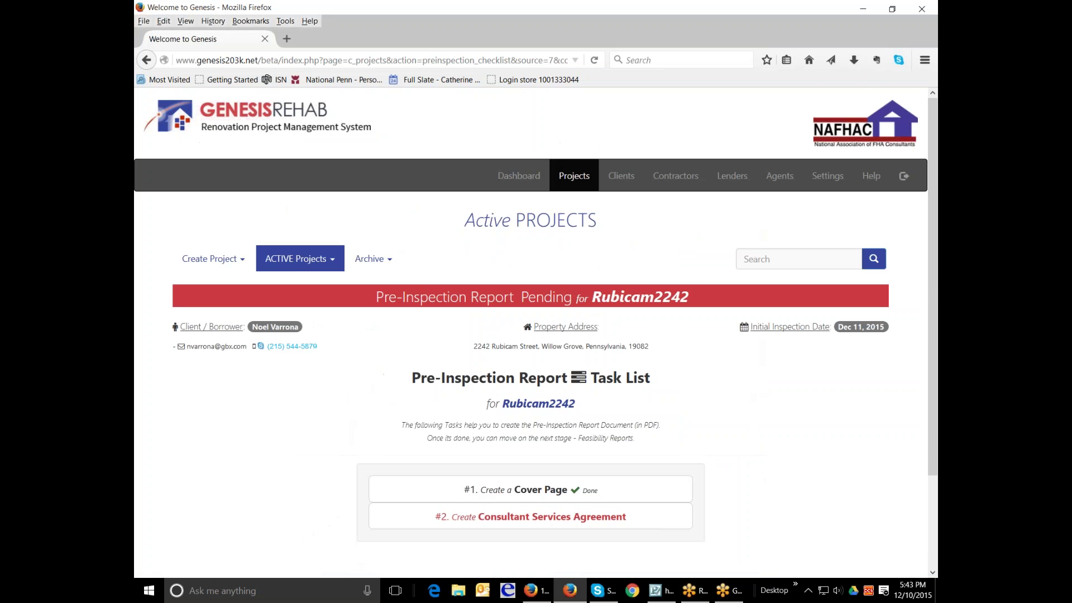
- Open the Consultant Service Agreement and fill the blank after 'State of' with Pennsylvania
left_click(531, 470)
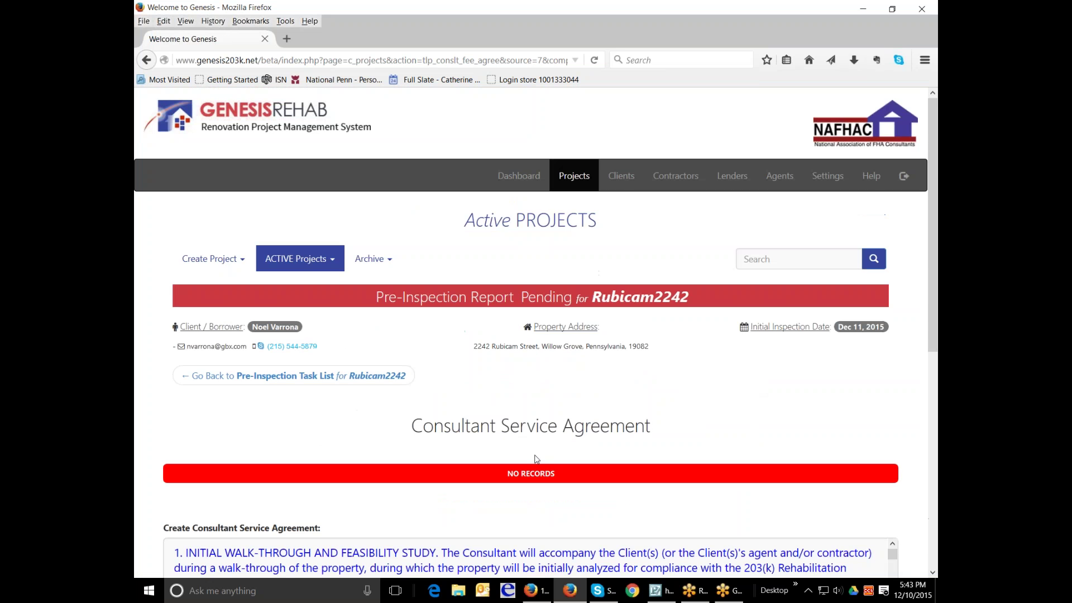
scroll(686, 423, "down", 6)
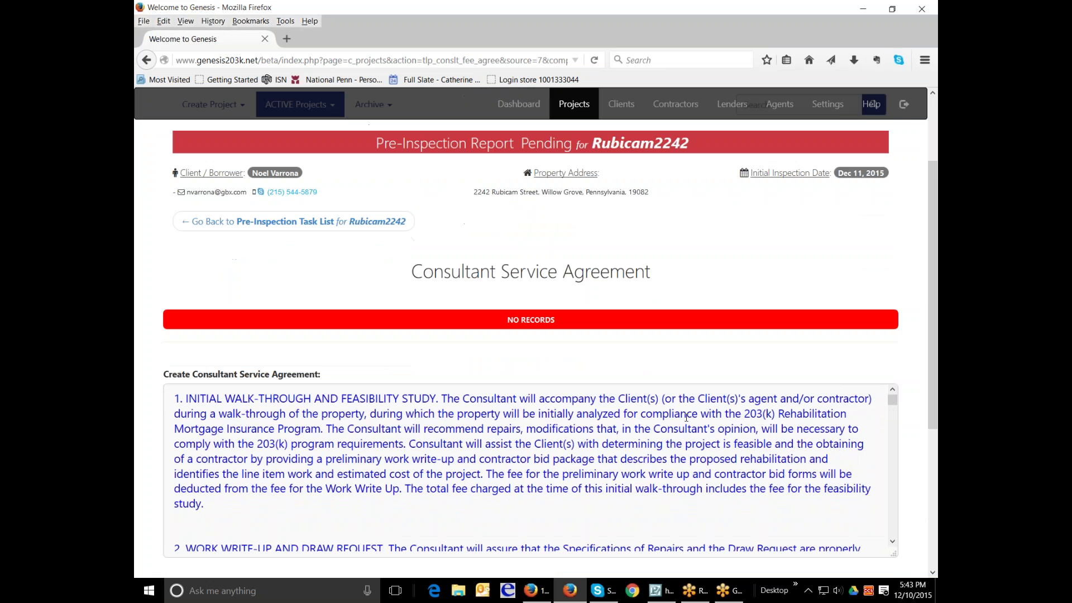
scroll(687, 417, "down", 5)
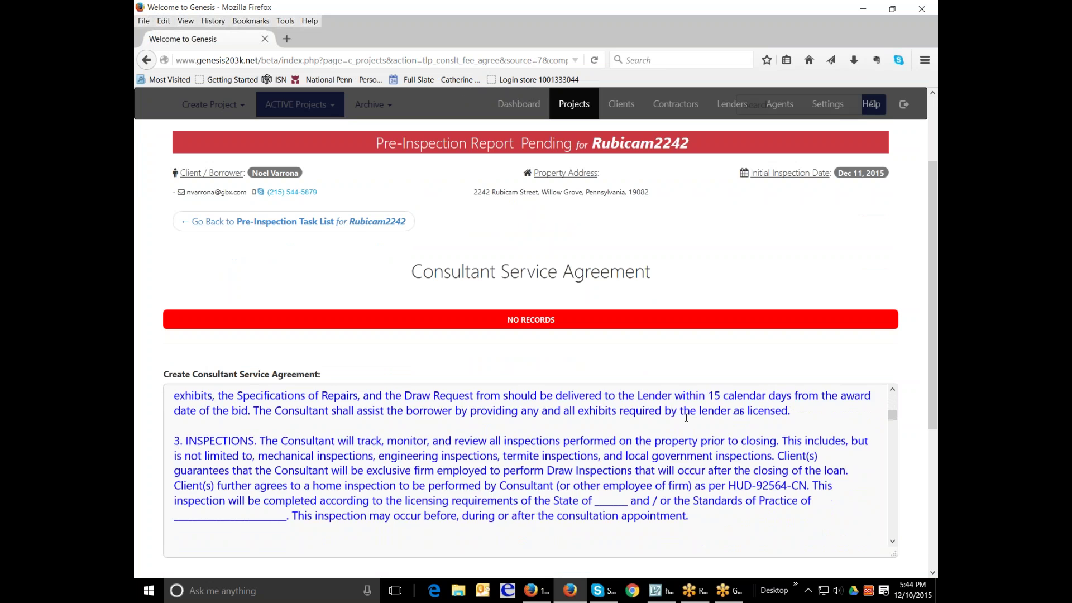
scroll(678, 418, "up", 2)
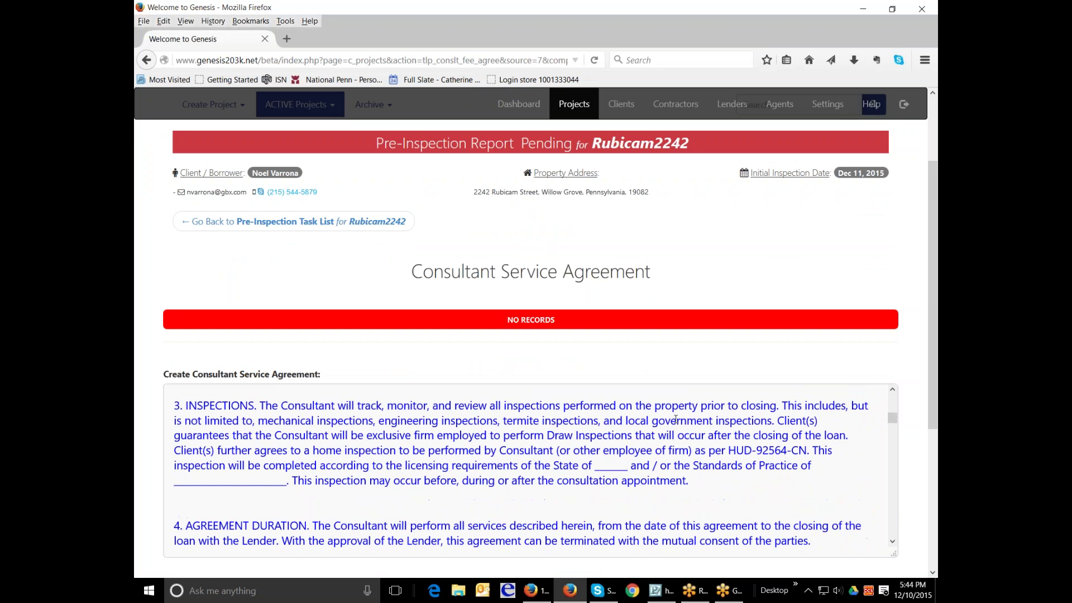
left_click(594, 467)
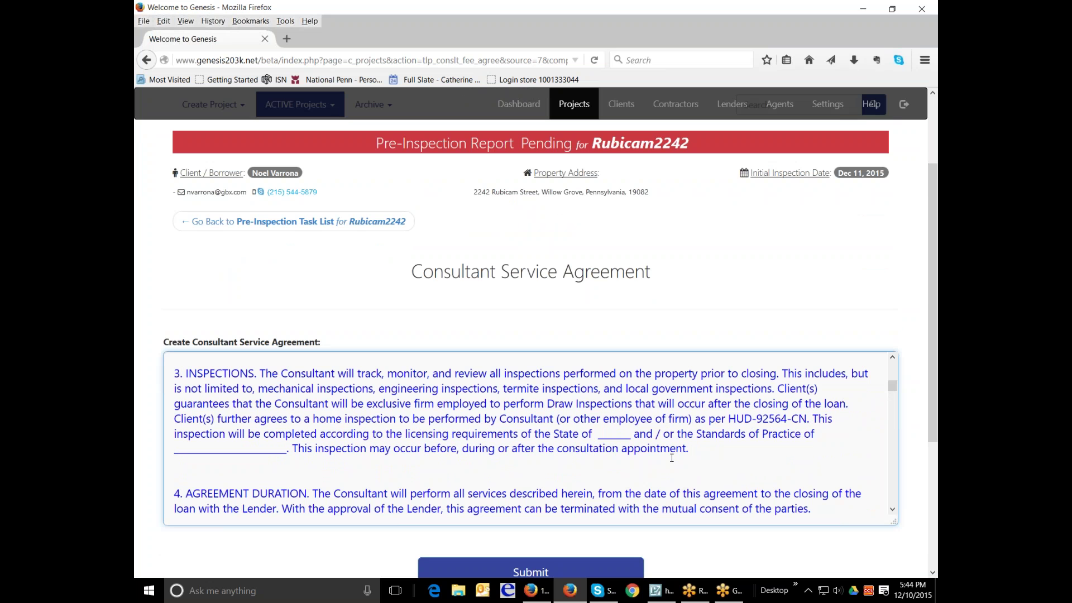
key("Delete")
key("Delete")
key("Delete")
key("Delete")
key("Delete")
key("Delete")
key("Delete")
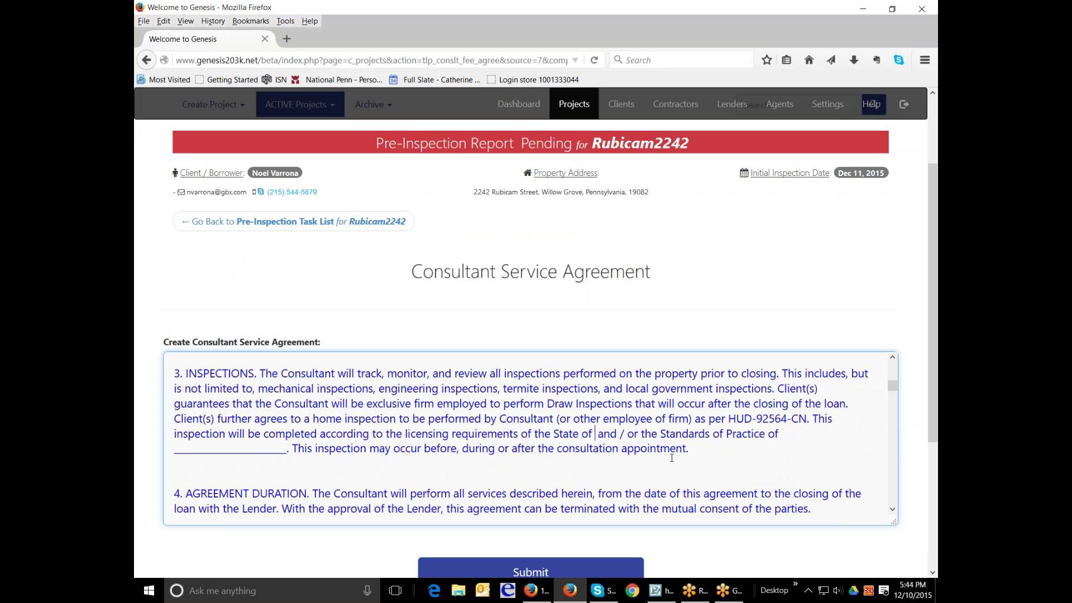
type("Pennsylvani")
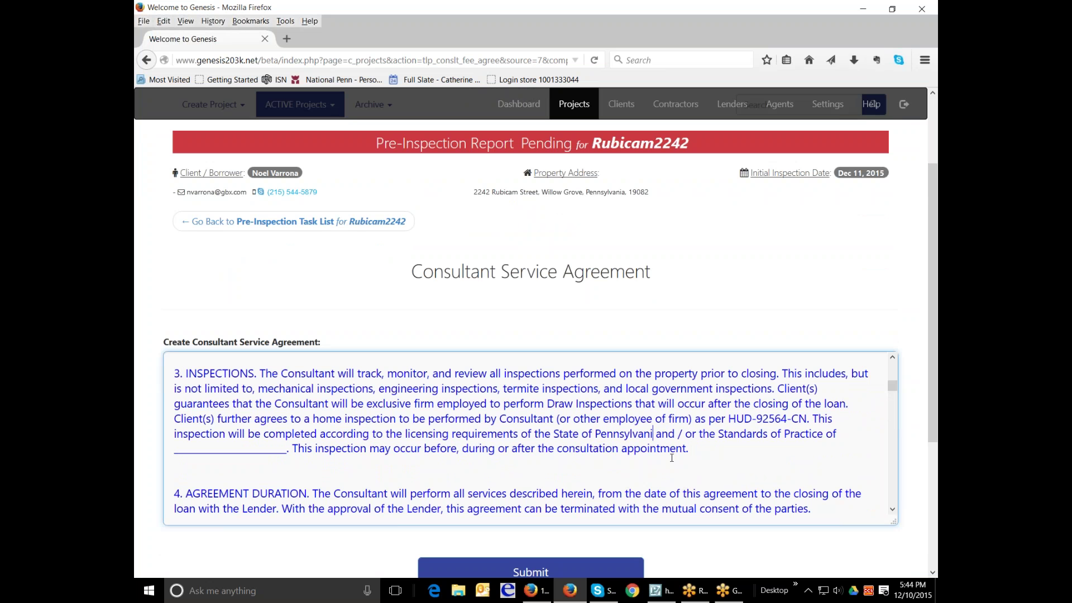
type("a")
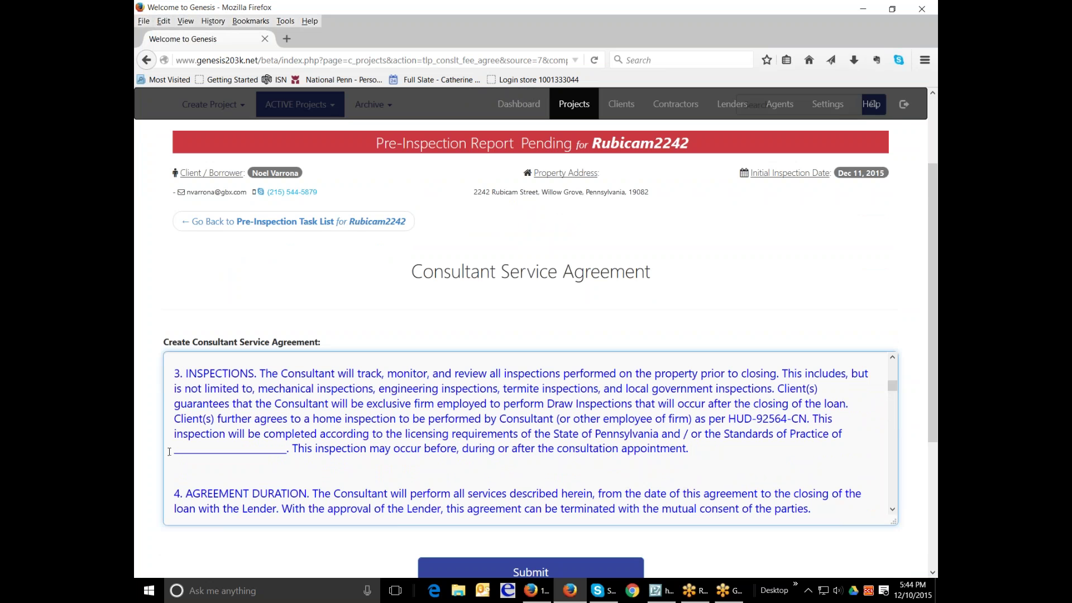
- Replace the inspections clause's underscore blank with 'American Society of Home Inspectors'
left_click_drag(171, 453, 288, 450)
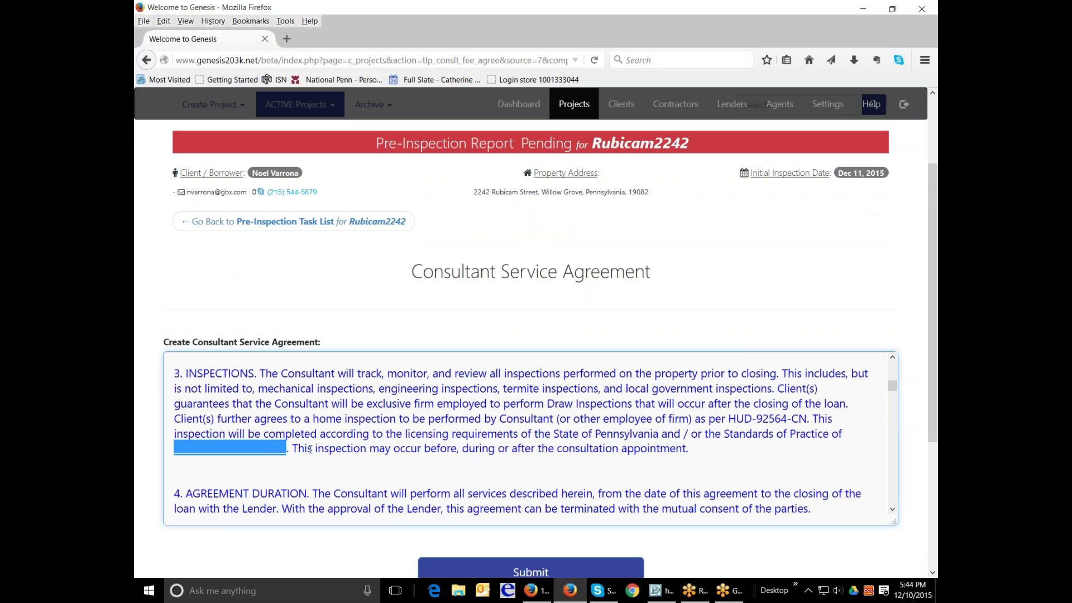
key("BackSpace")
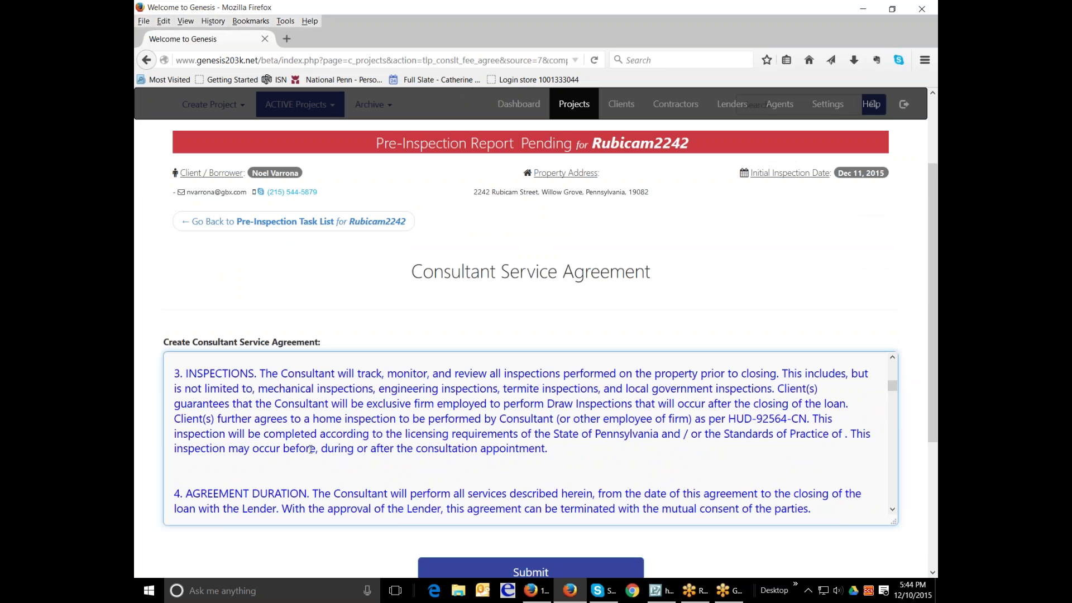
type("American")
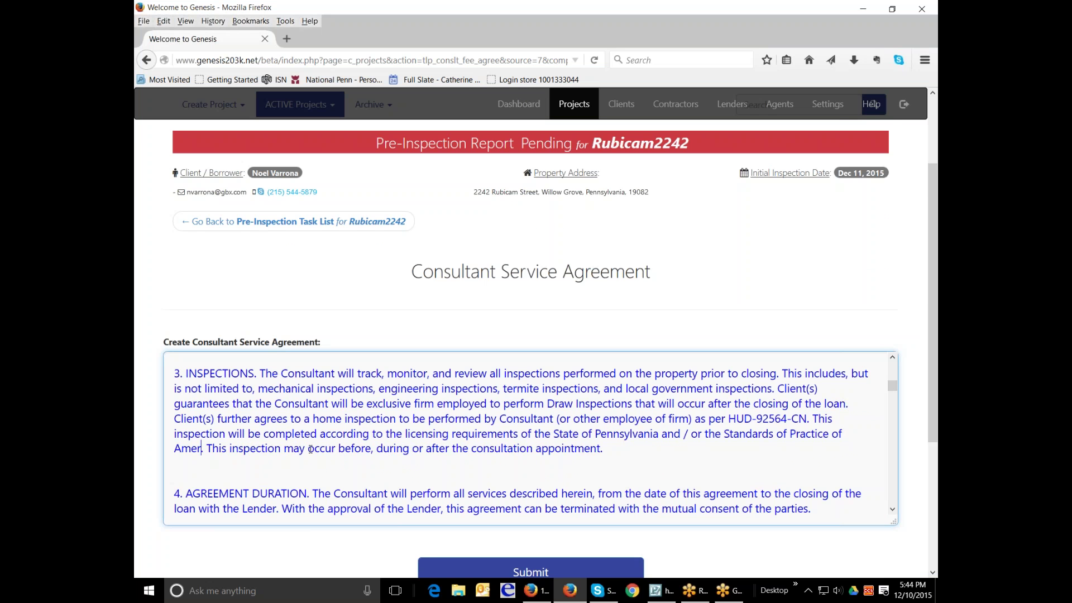
type("Society of HO")
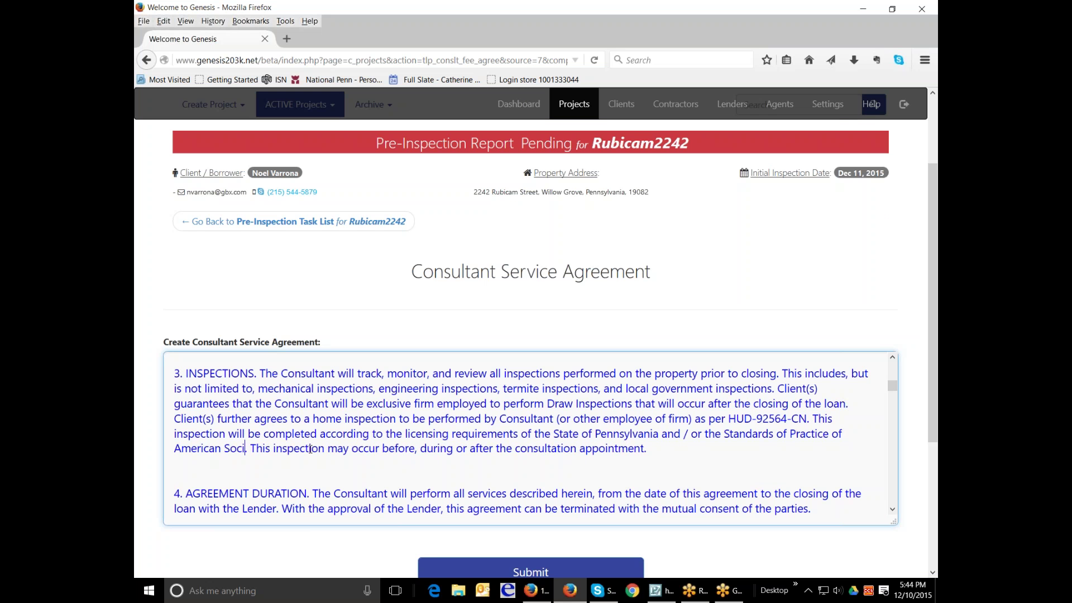
type("me")
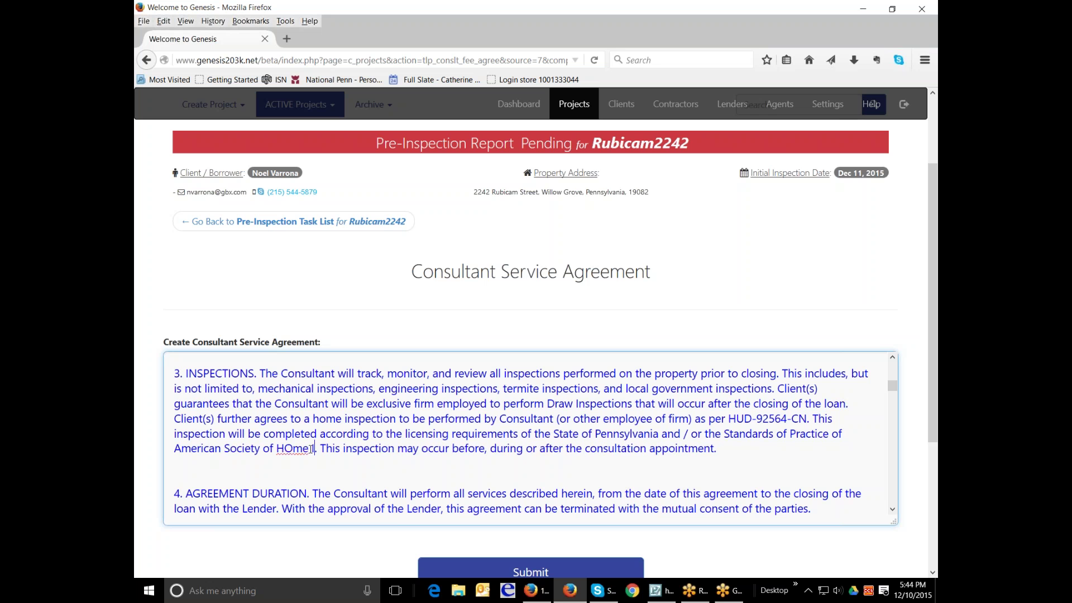
key("BackSpace")
key("BackSpace")
key("BackSpace")
type("ome Inspection")
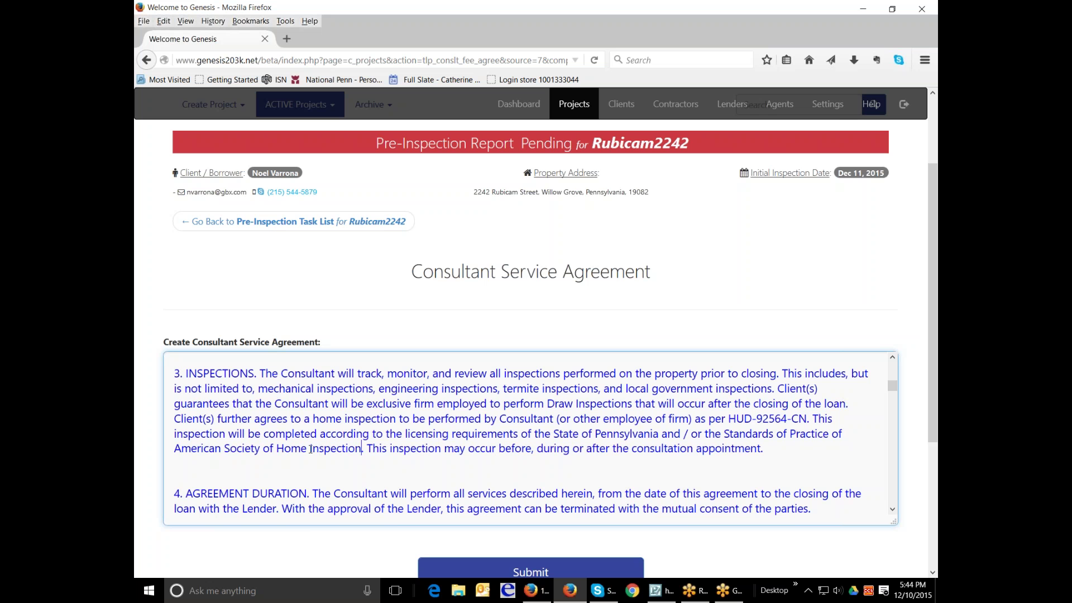
key("BackSpace")
key("BackSpace")
key("BackSpace")
type("ors")
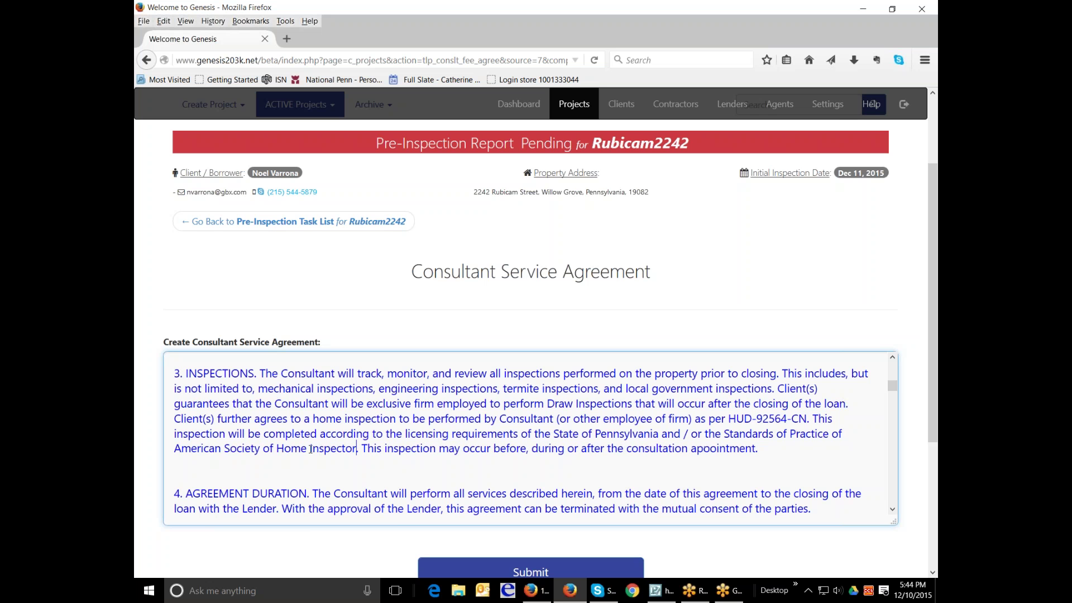
scroll(583, 468, "down", 5)
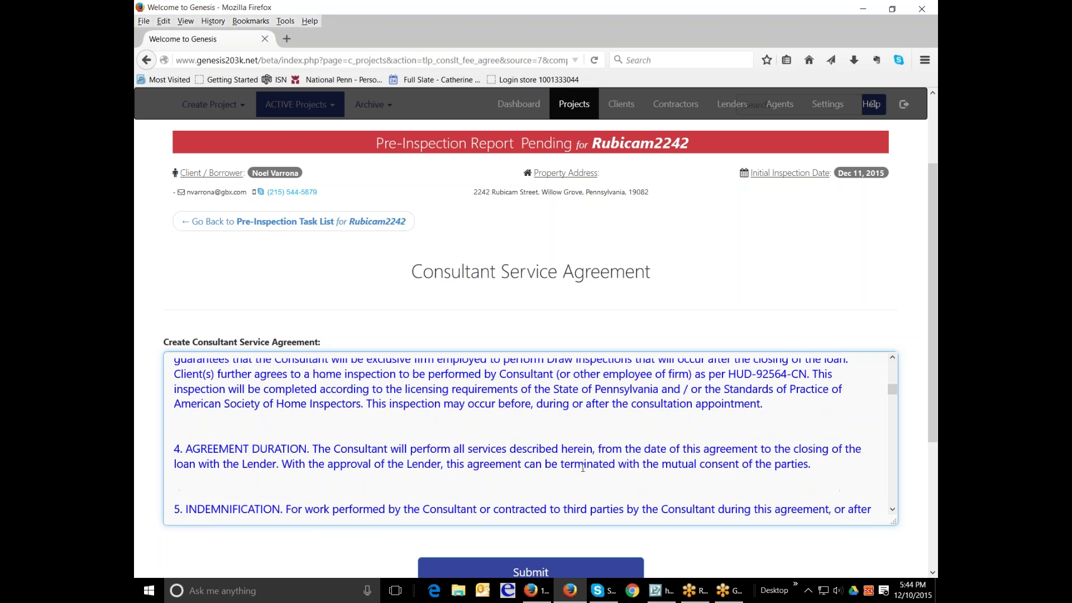
scroll(582, 468, "down", 2)
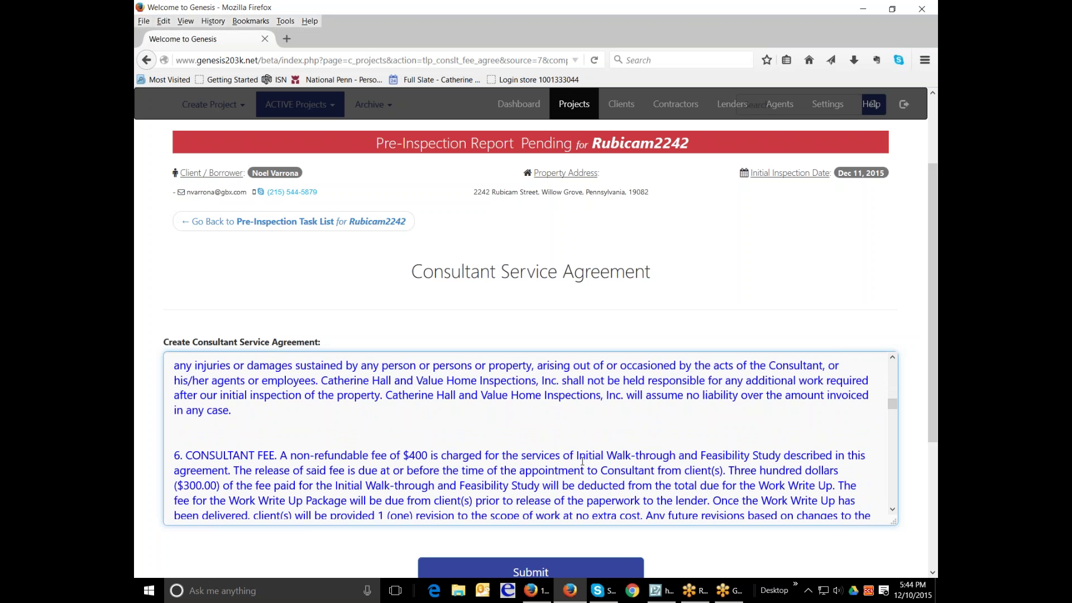
left_click_drag(322, 381, 543, 381)
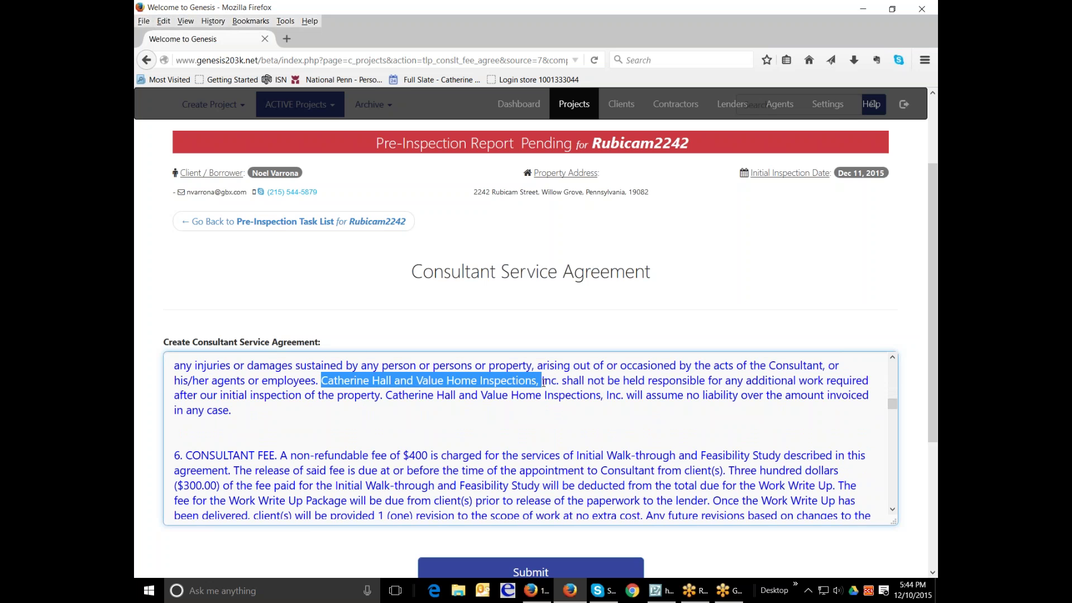
scroll(543, 420, "down", 5)
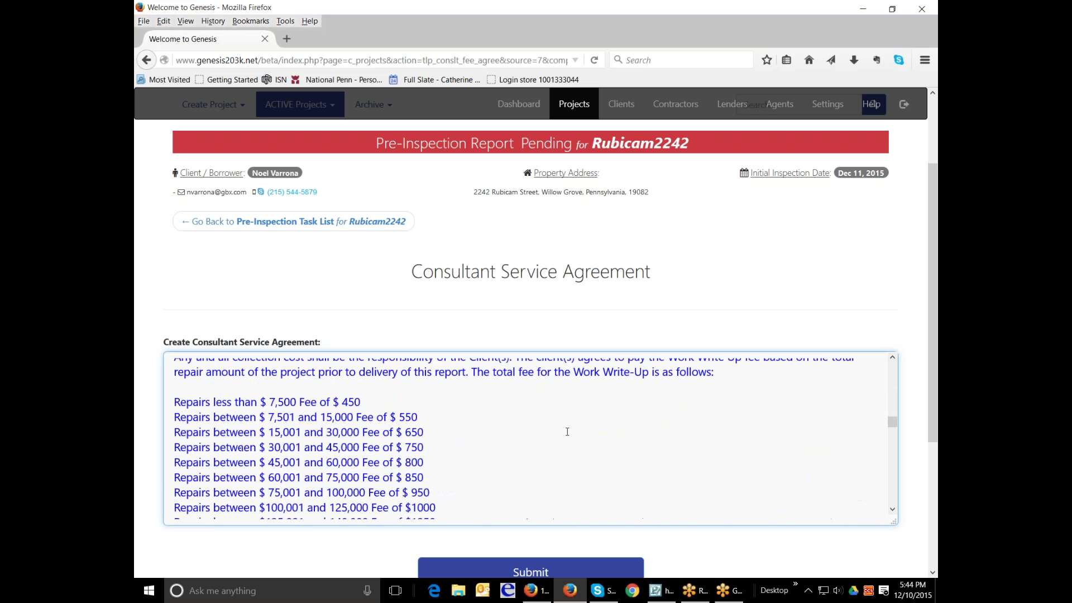
scroll(567, 431, "down", 3)
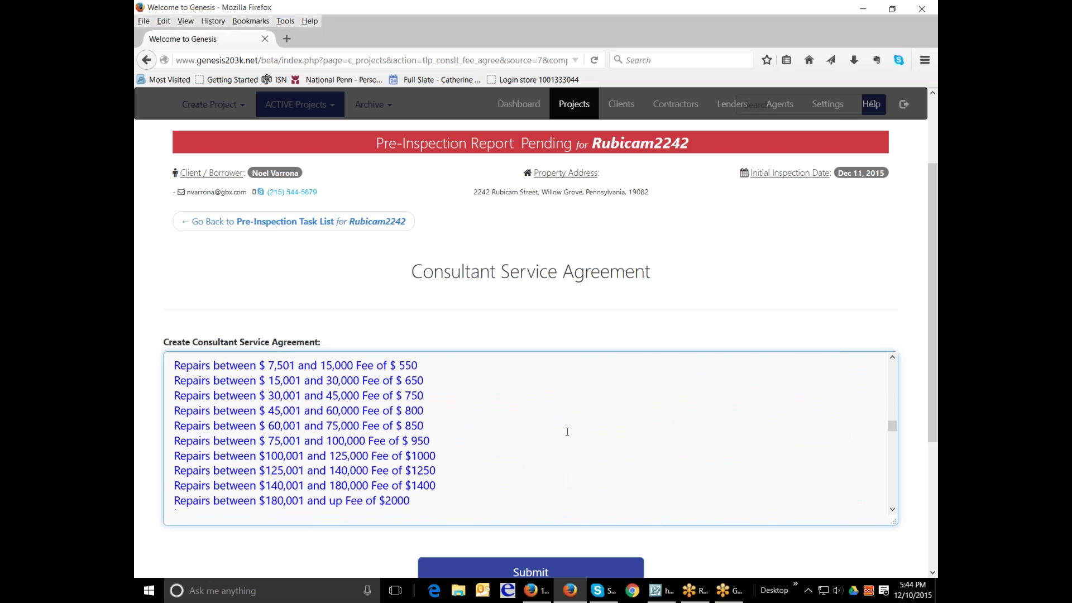
scroll(567, 432, "down", 4)
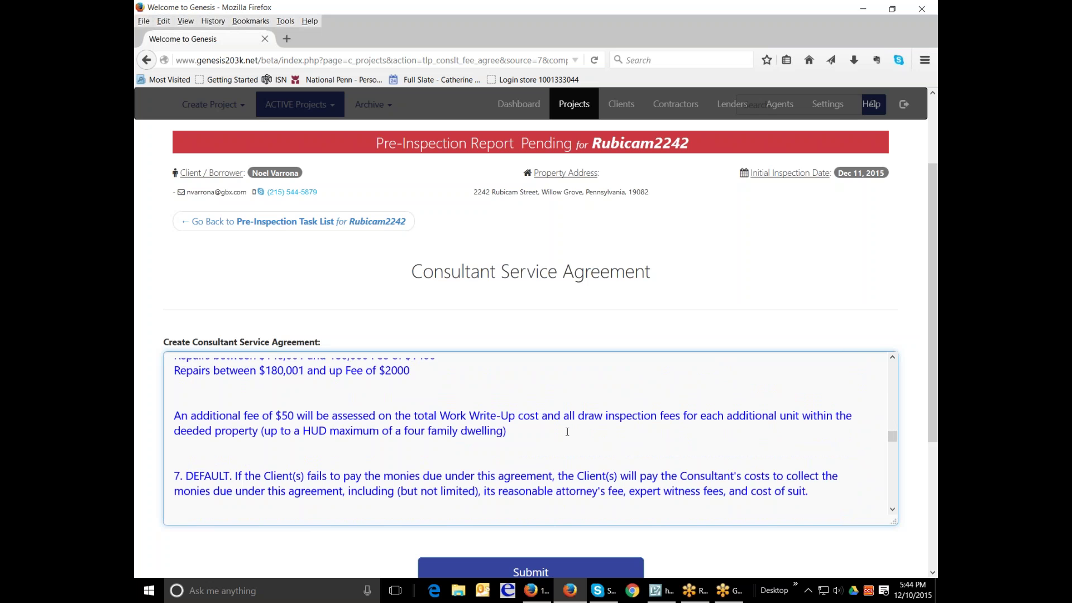
scroll(567, 431, "down", 4)
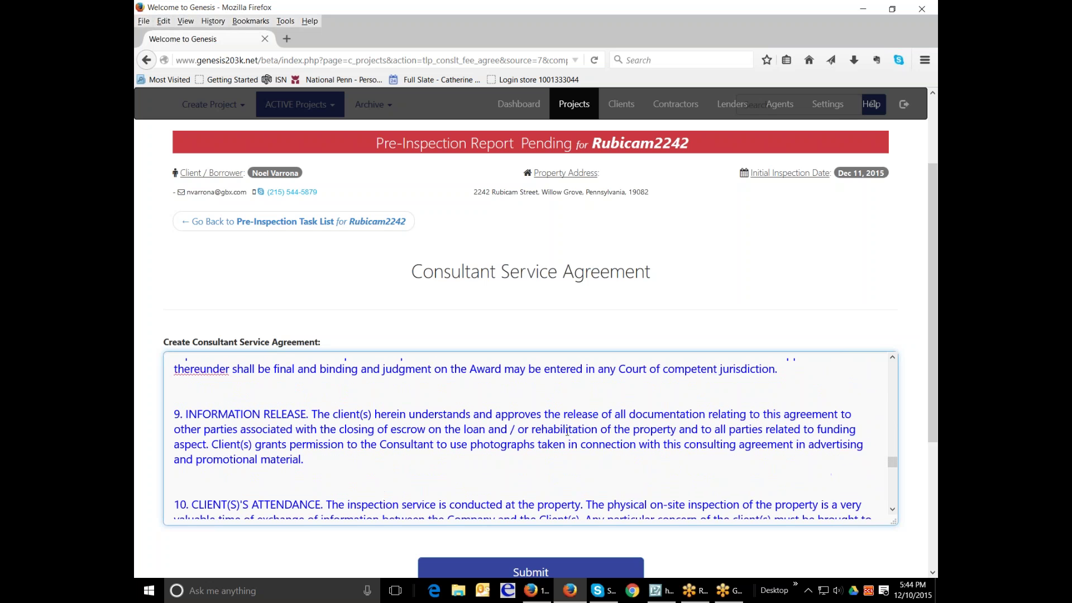
scroll(567, 431, "down", 10)
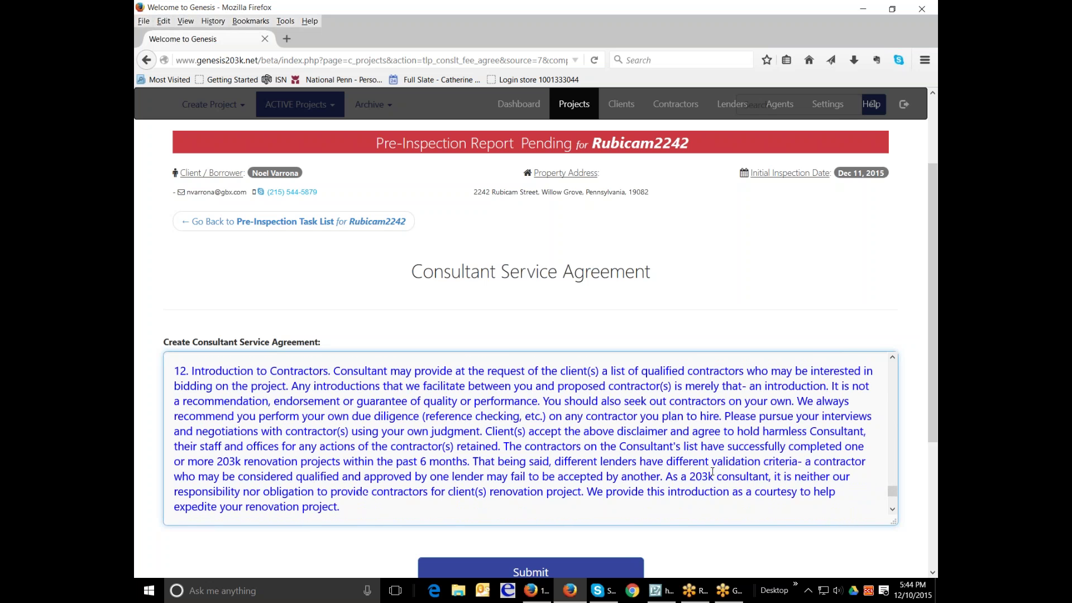
left_click_drag(929, 306, 934, 337)
scroll(735, 408, "down", 5)
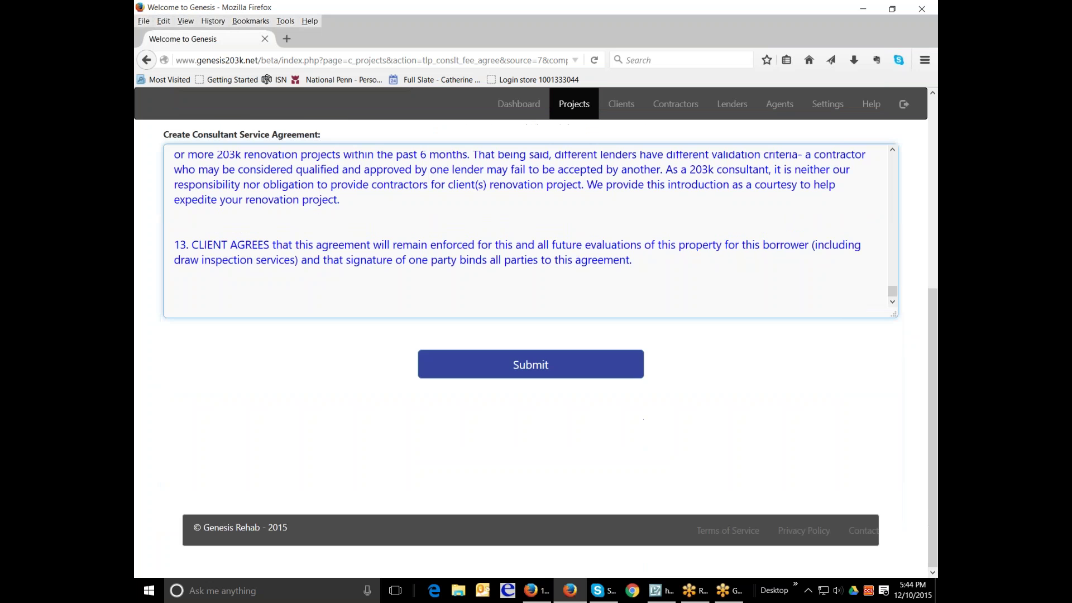
- Submit the consultant service agreement and preview the PRE-INSPECTION report as PDF
left_click(531, 367)
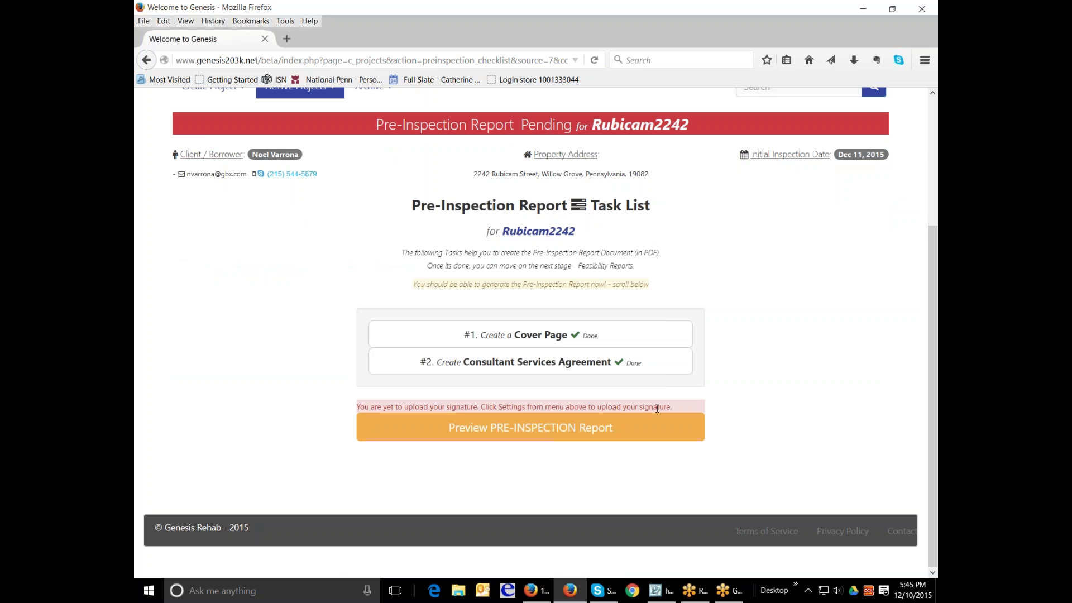
scroll(657, 409, "up", 3)
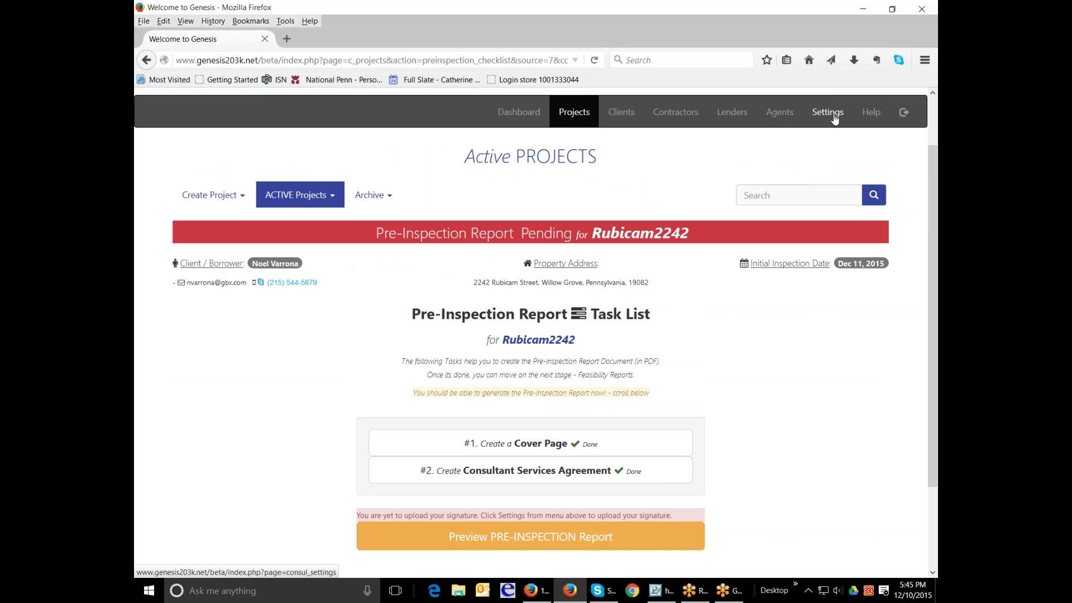
scroll(653, 379, "down", 3)
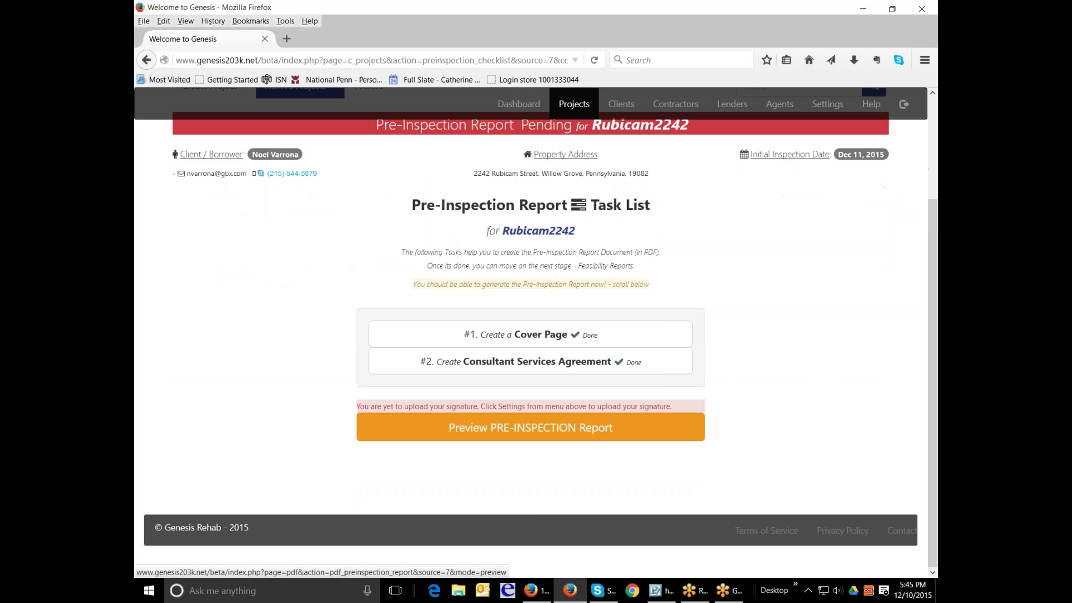
left_click(546, 429)
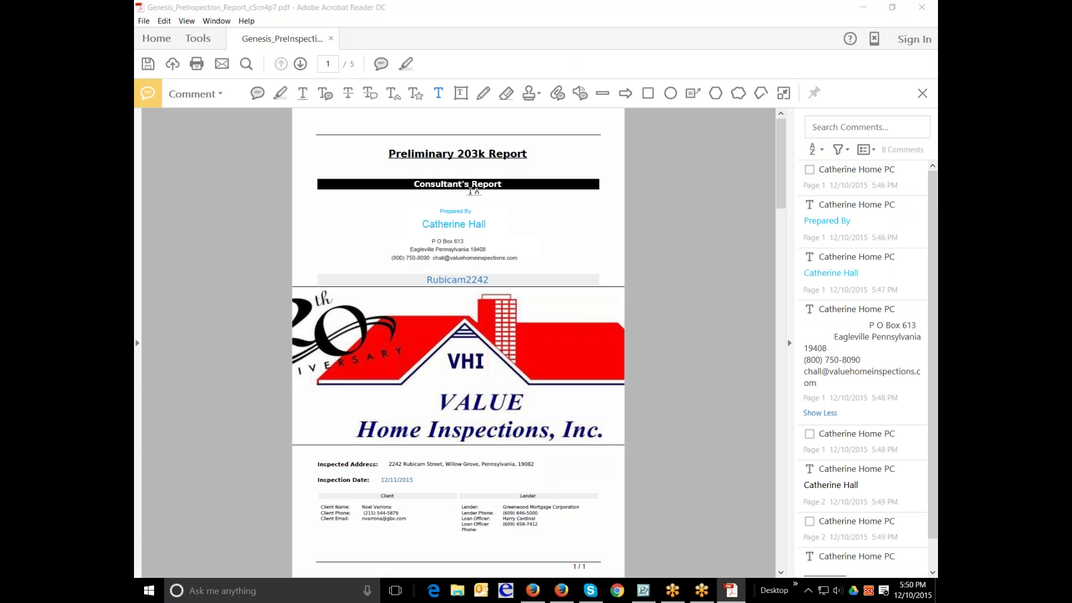
- Move from the report's cover page down to the Consultant Services Agreement on page 2
left_click(448, 224)
left_click(830, 273)
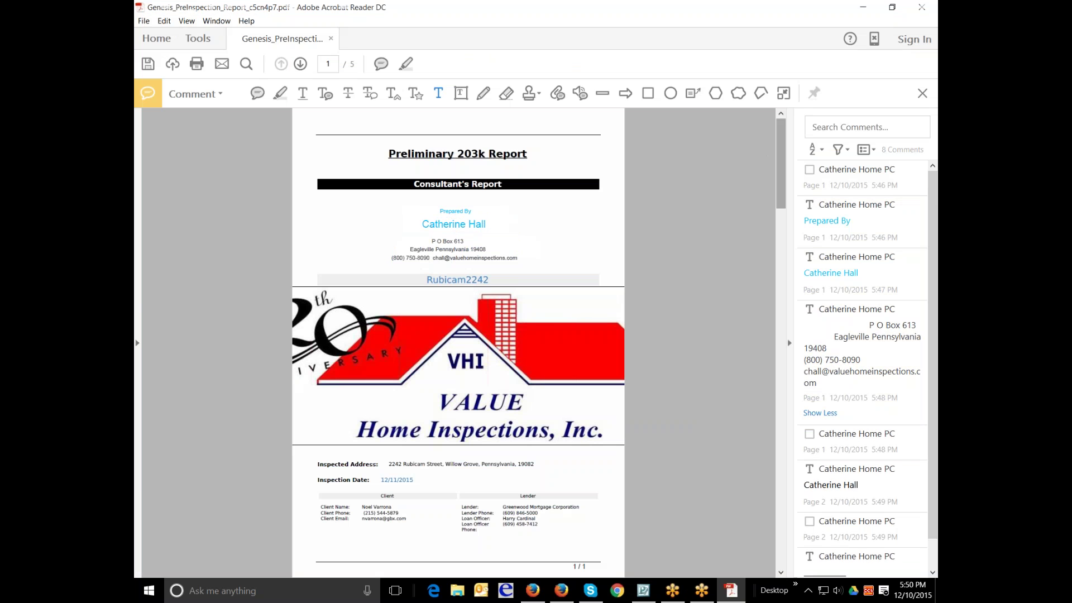
left_click(780, 162)
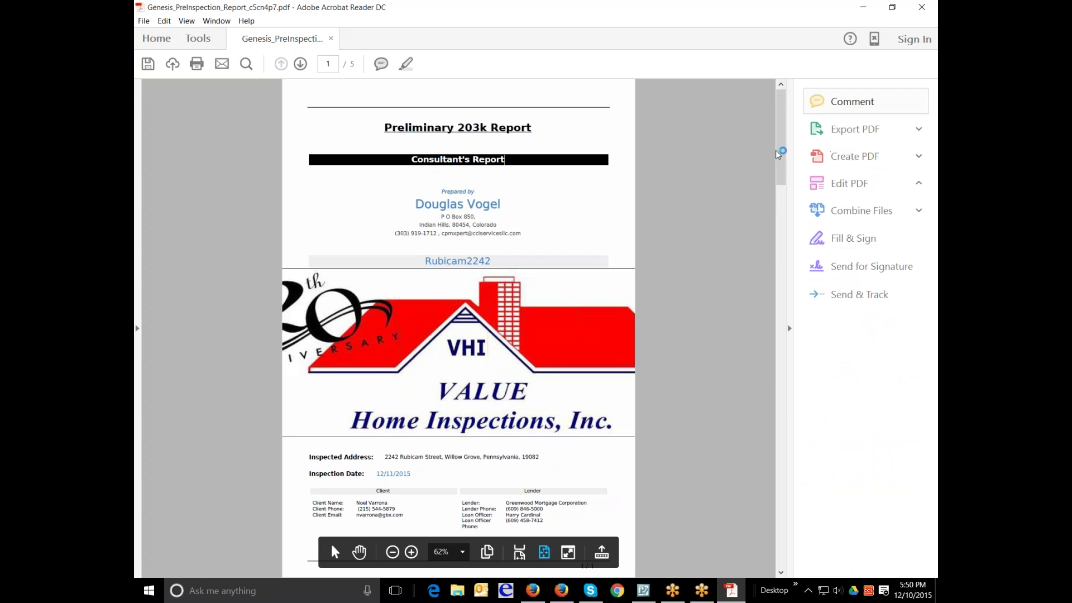
left_click_drag(781, 192, 768, 305)
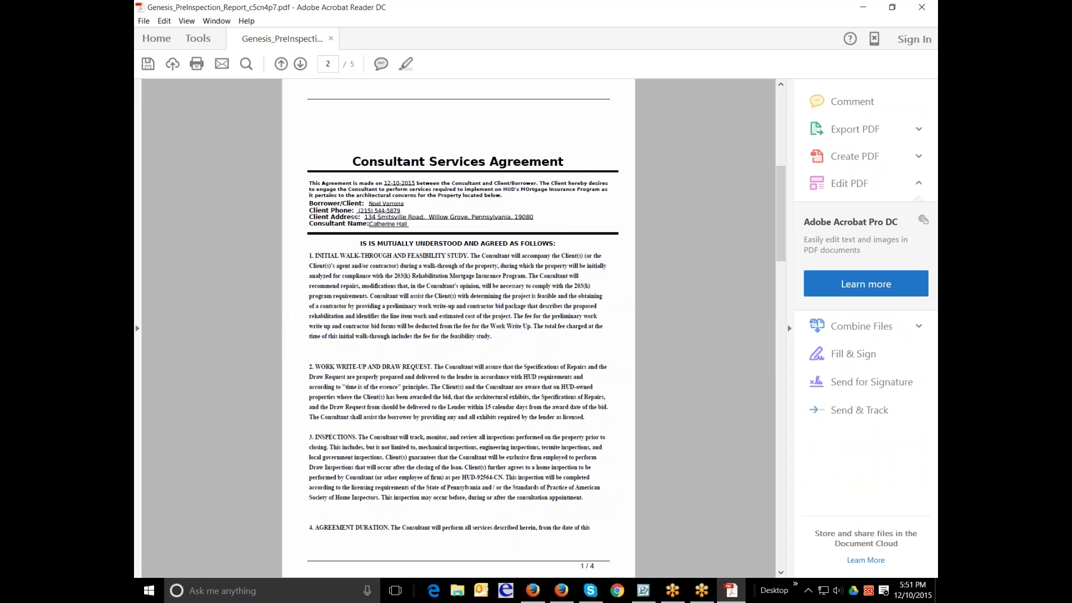
- Review the report pages from the first page, then close the PDF keeping its changes
scroll(647, 226, "down", 10)
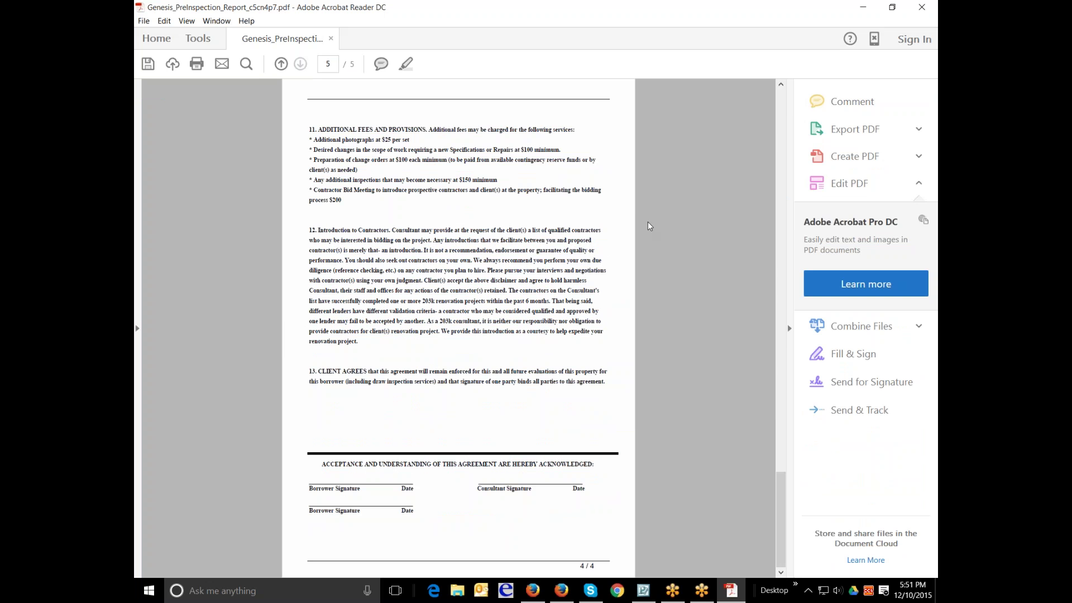
key("Home")
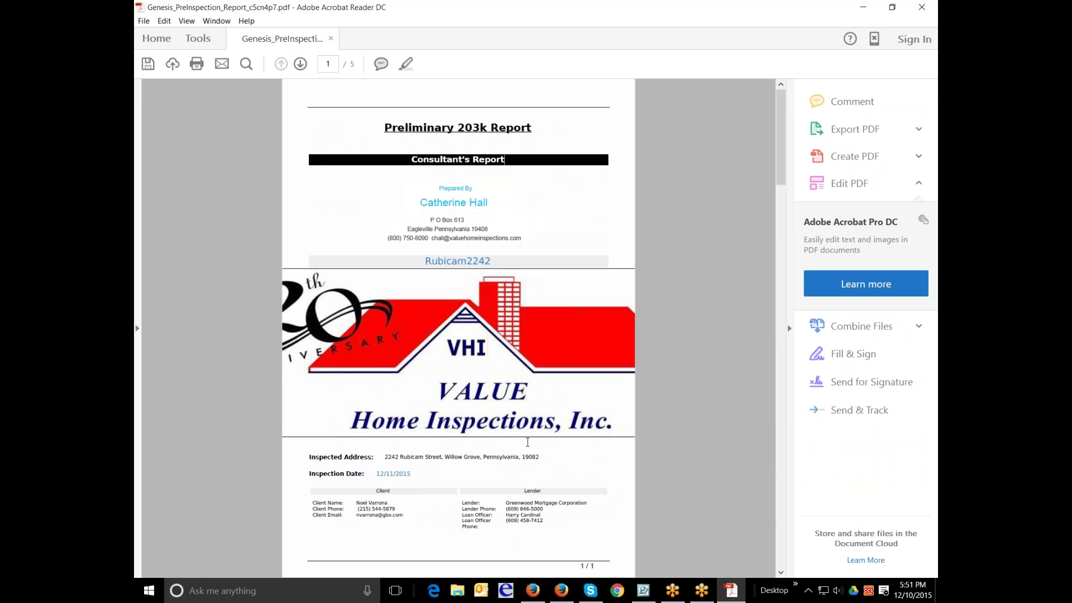
scroll(527, 442, "down", 1)
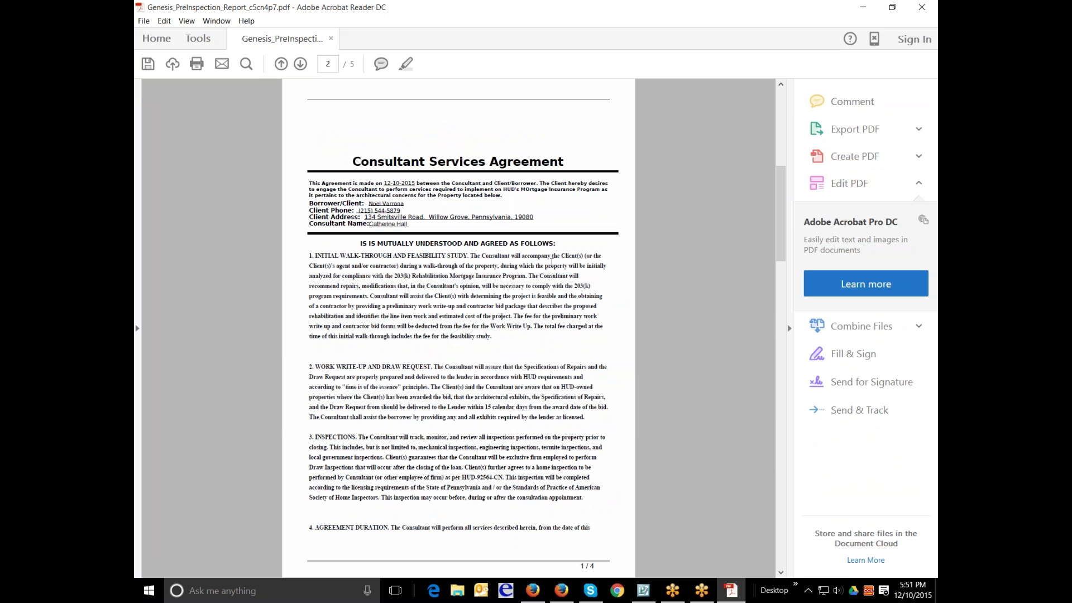
scroll(552, 261, "down", 1)
scroll(551, 262, "down", 1)
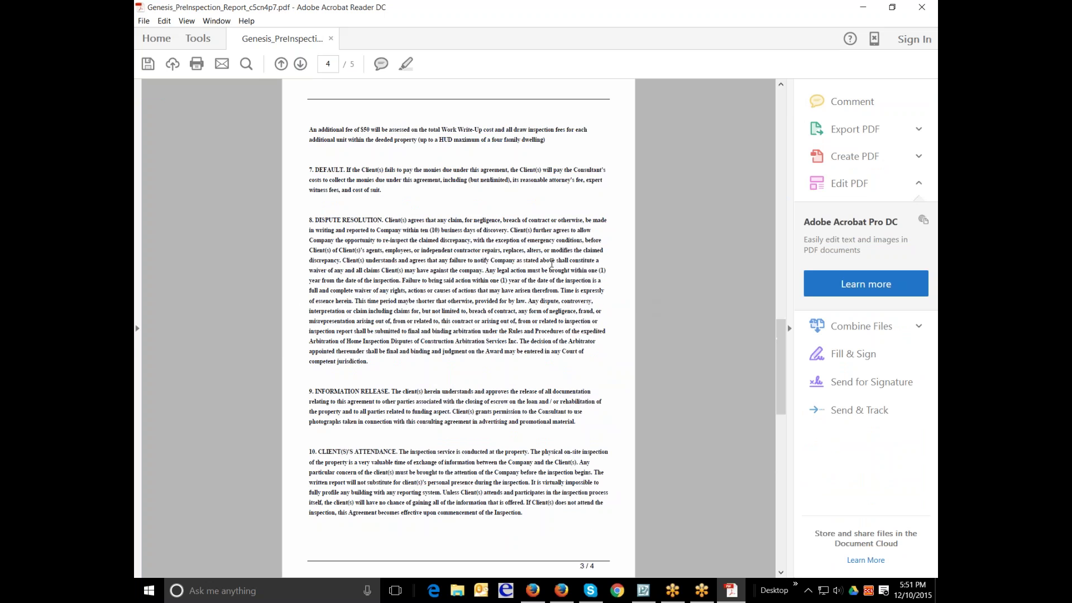
scroll(551, 262, "down", 1)
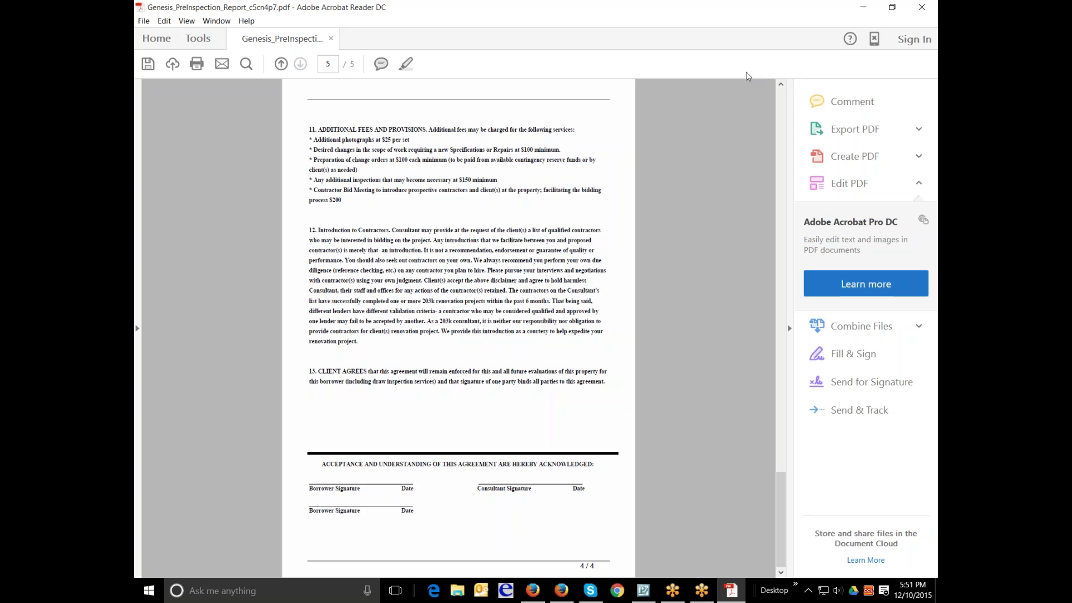
left_click(920, 10)
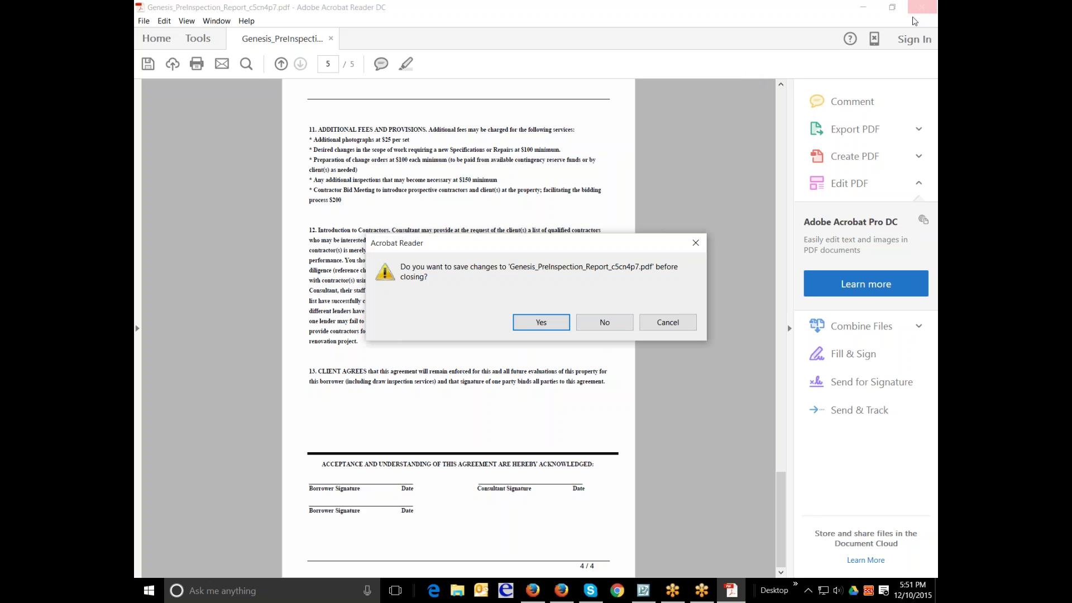
left_click(555, 323)
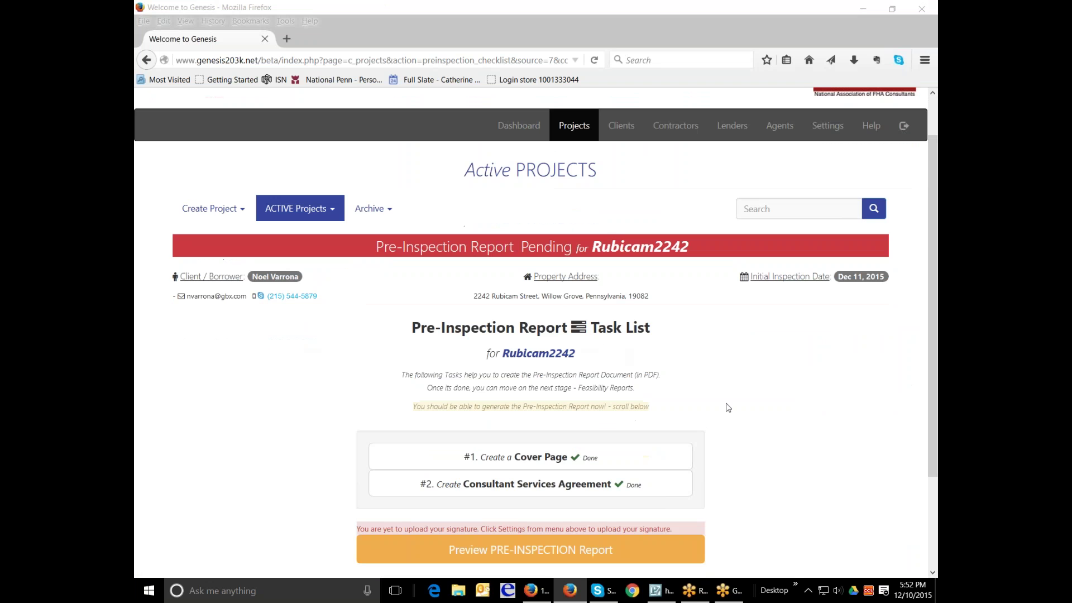
- Switch the ACTIVE Projects filter from Pre-Inspections to All Active Projects
scroll(728, 405, "down", 3)
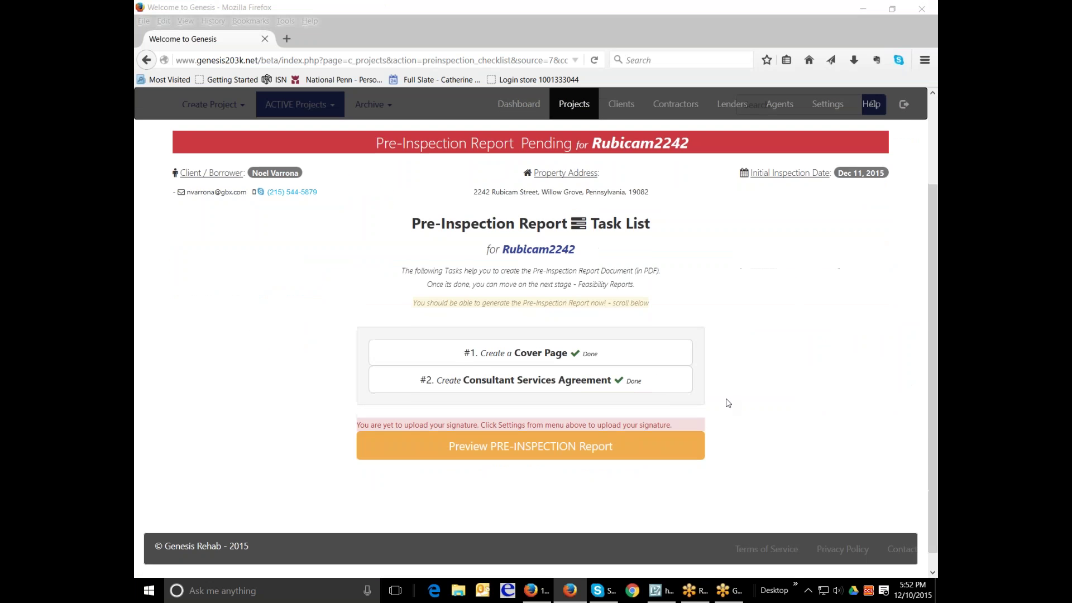
scroll(727, 403, "up", 3)
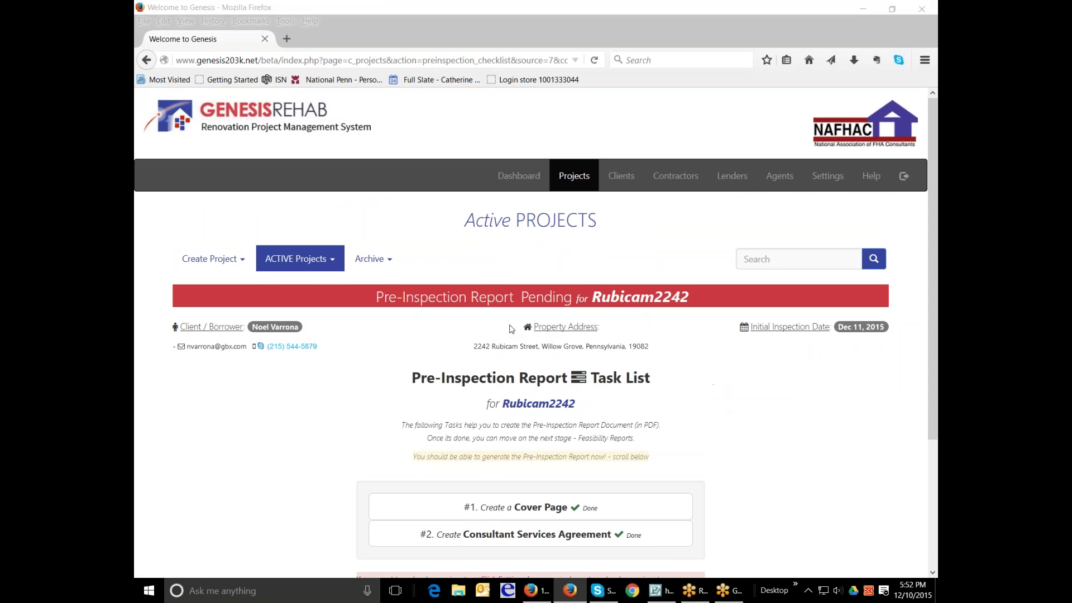
left_click(331, 263)
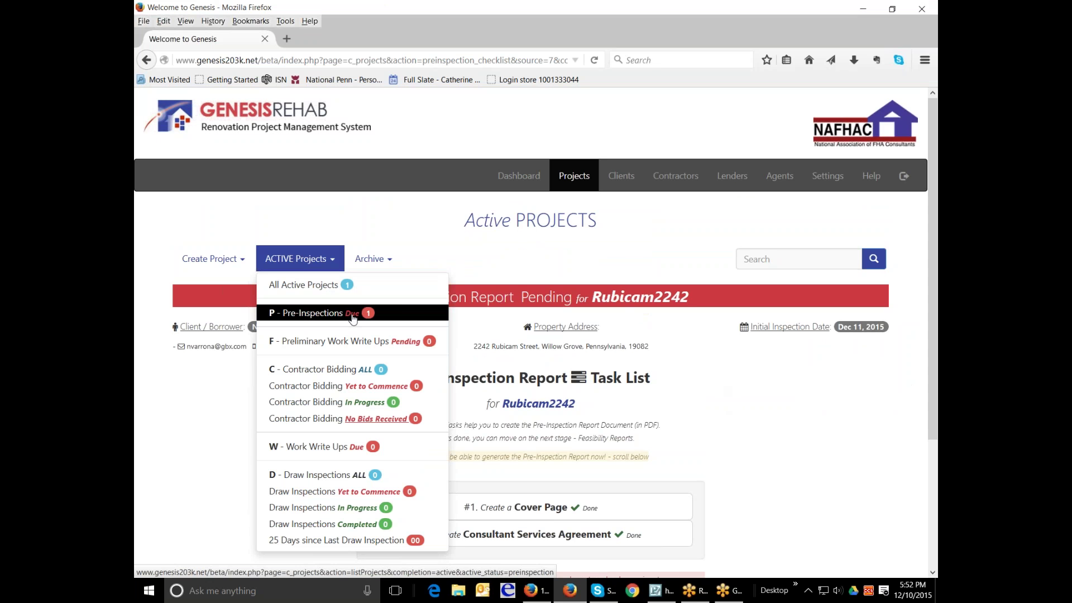
left_click(353, 316)
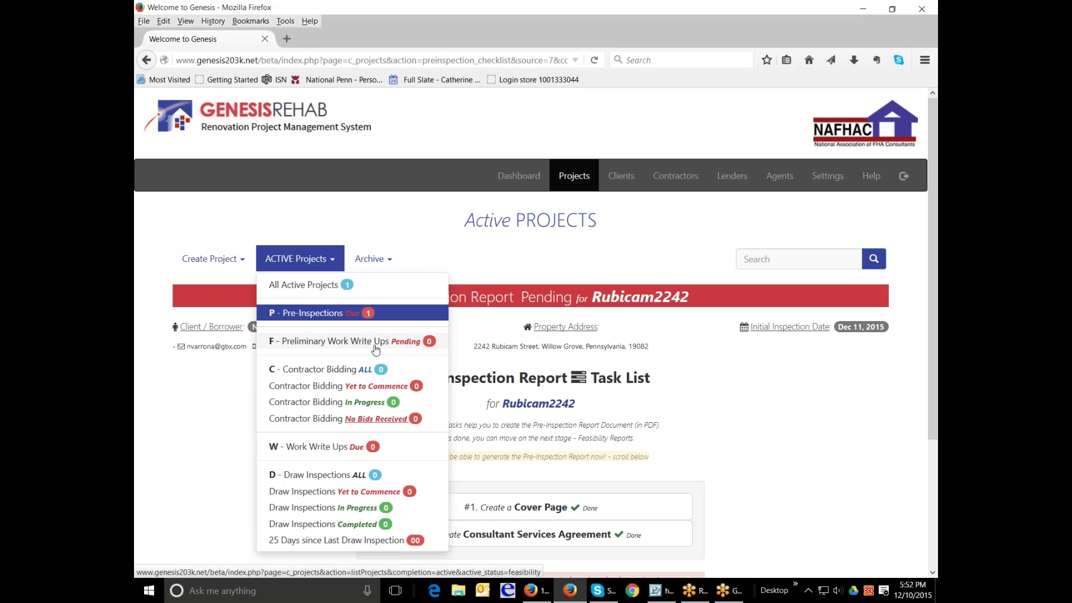
key("Escape")
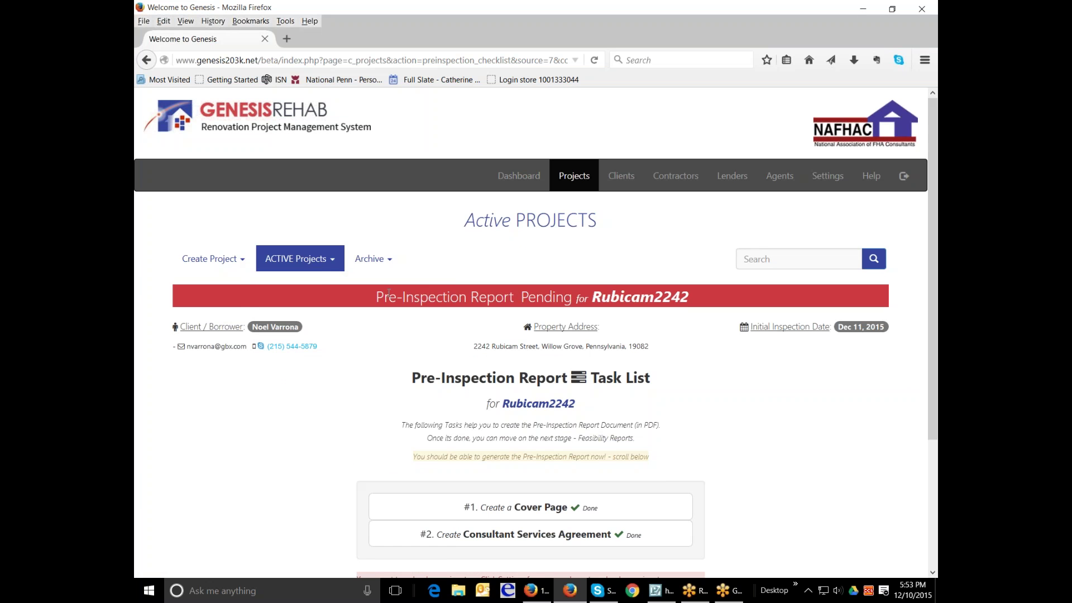
left_click(321, 259)
left_click(313, 284)
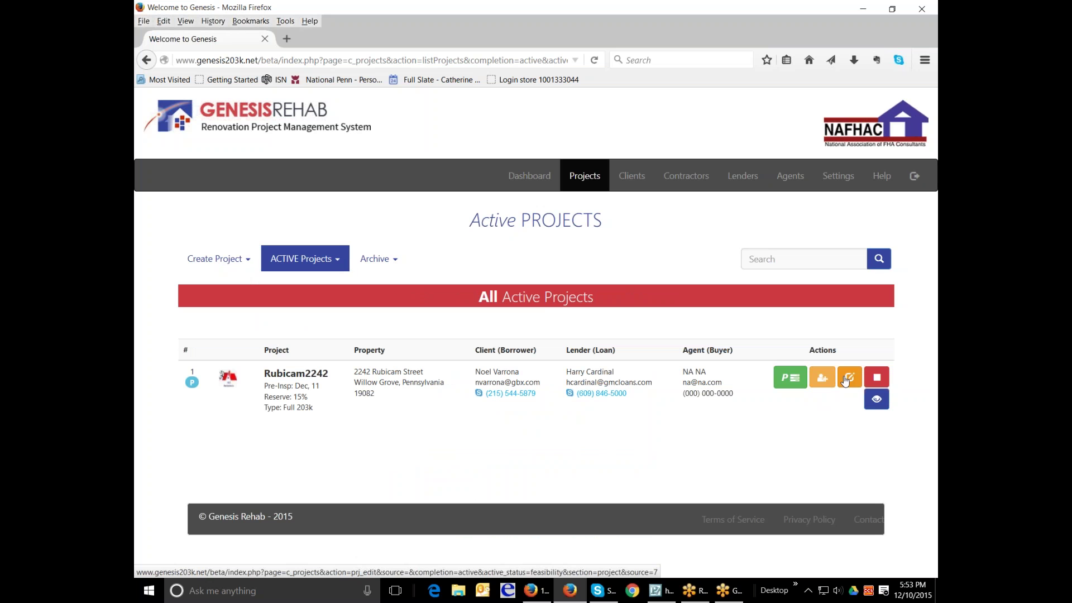
- Open Rubicam2242 for editing, then return to All Active Projects
left_click(845, 379)
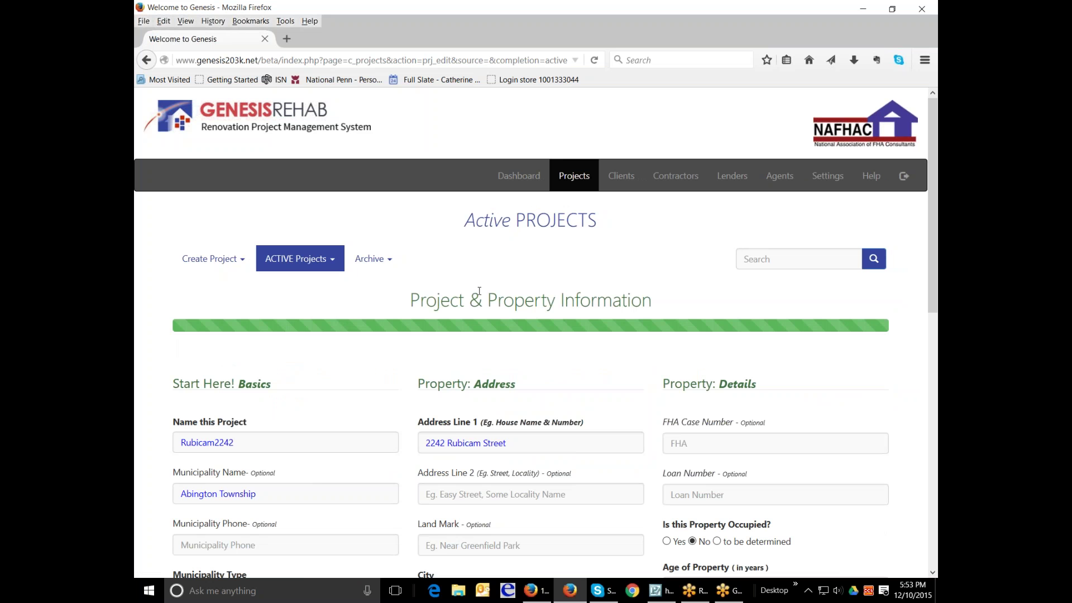
mouse_move(323, 259)
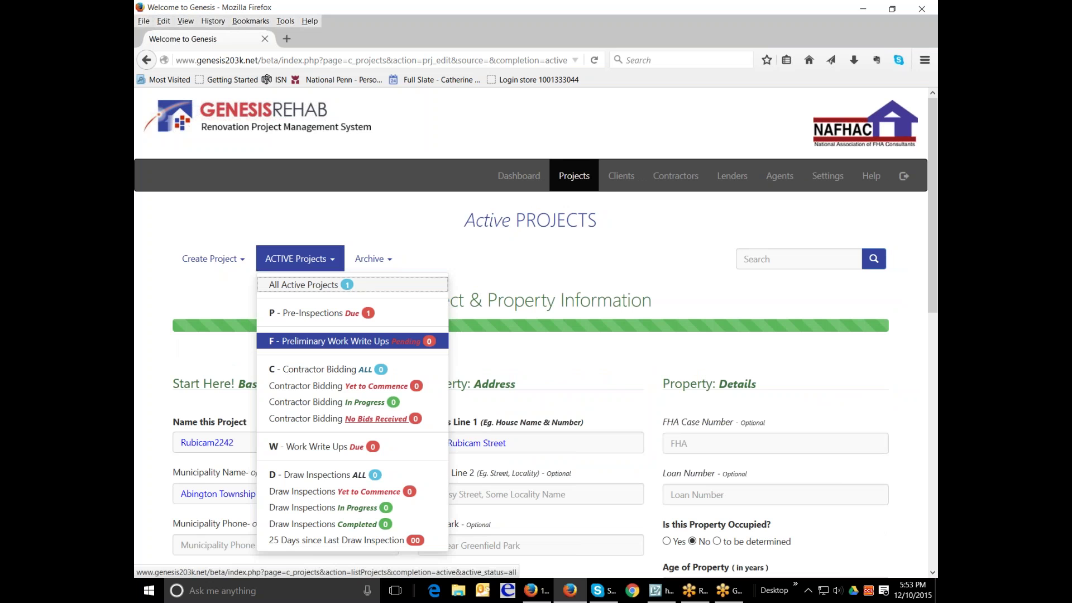
left_click(303, 284)
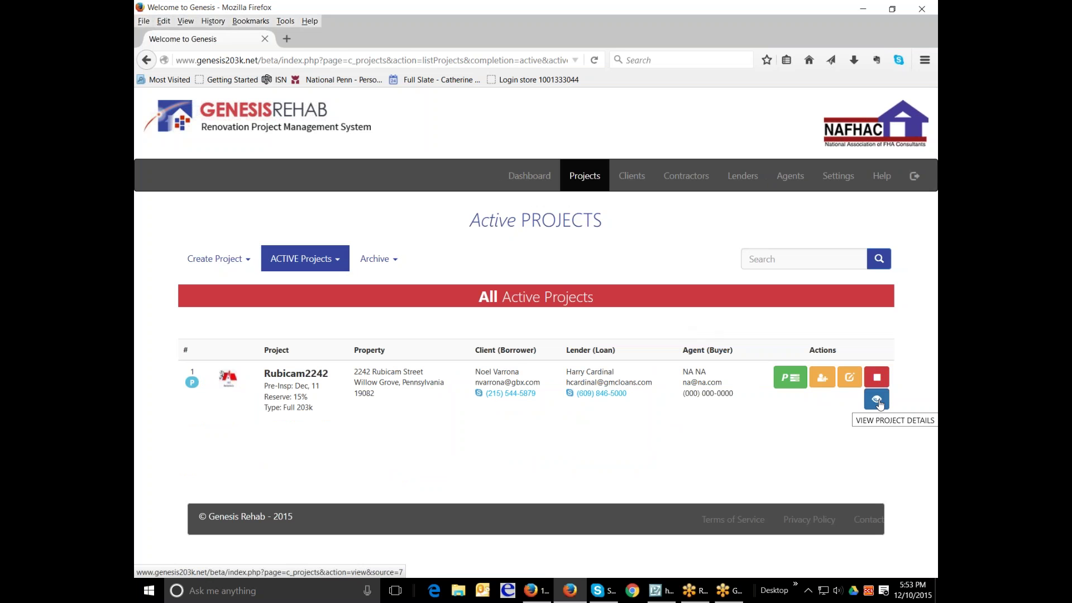
- View Rubicam2242's project details in a new tab, then go to the Clients page
left_click(878, 400)
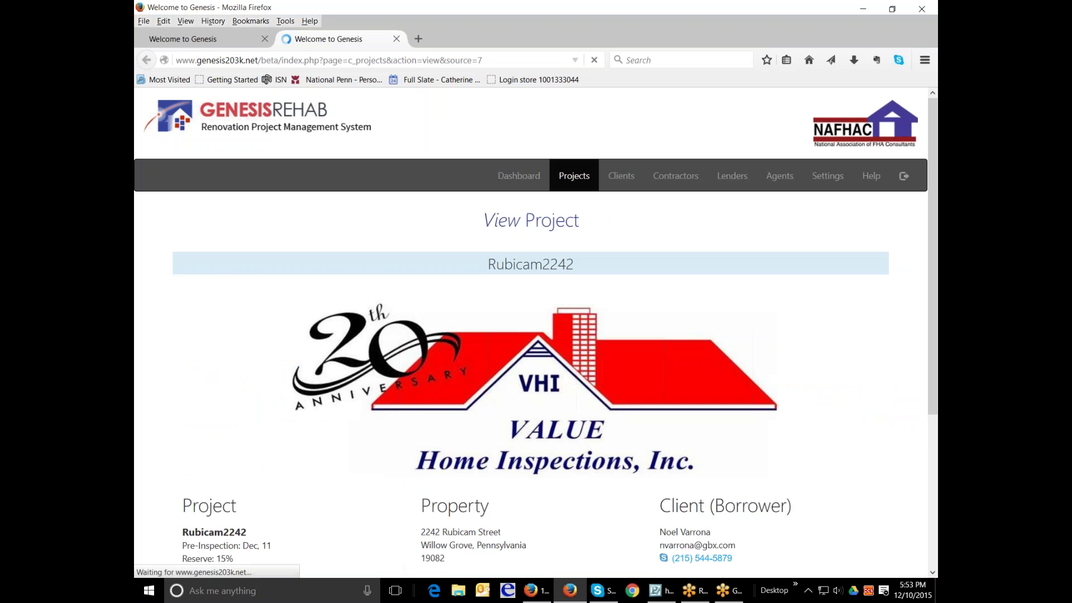
scroll(773, 336, "down", 2)
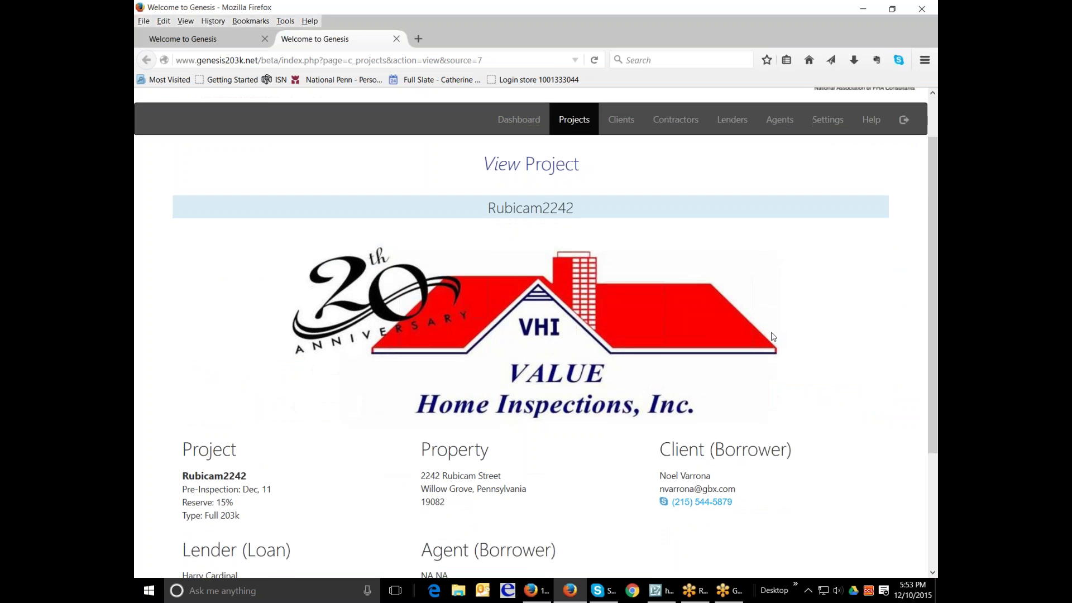
scroll(773, 337, "down", 5)
scroll(773, 337, "up", 6)
scroll(535, 335, "down", 4)
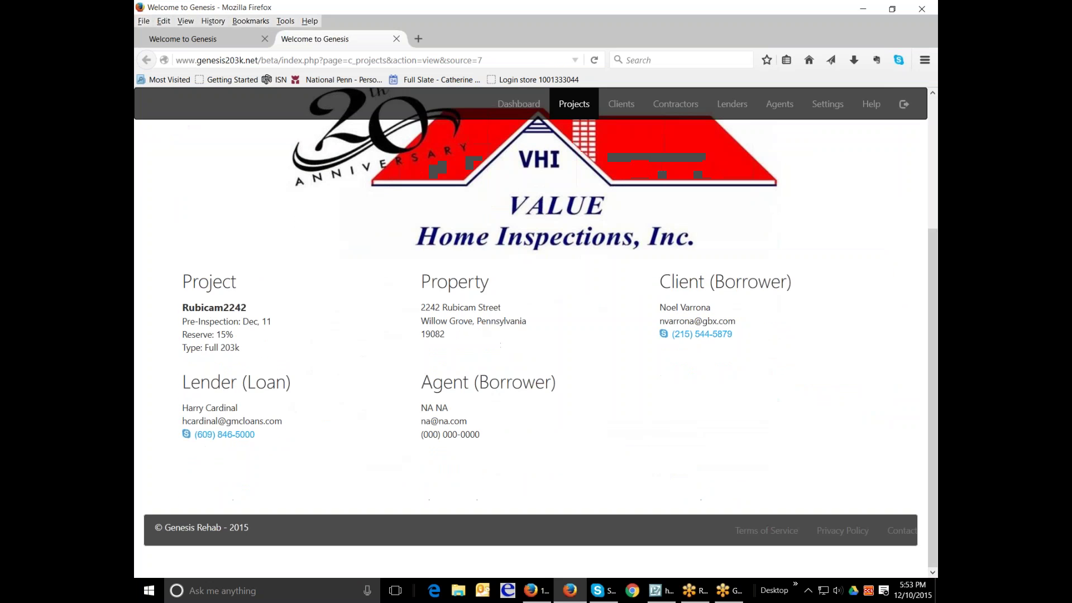
scroll(773, 335, "up", 4)
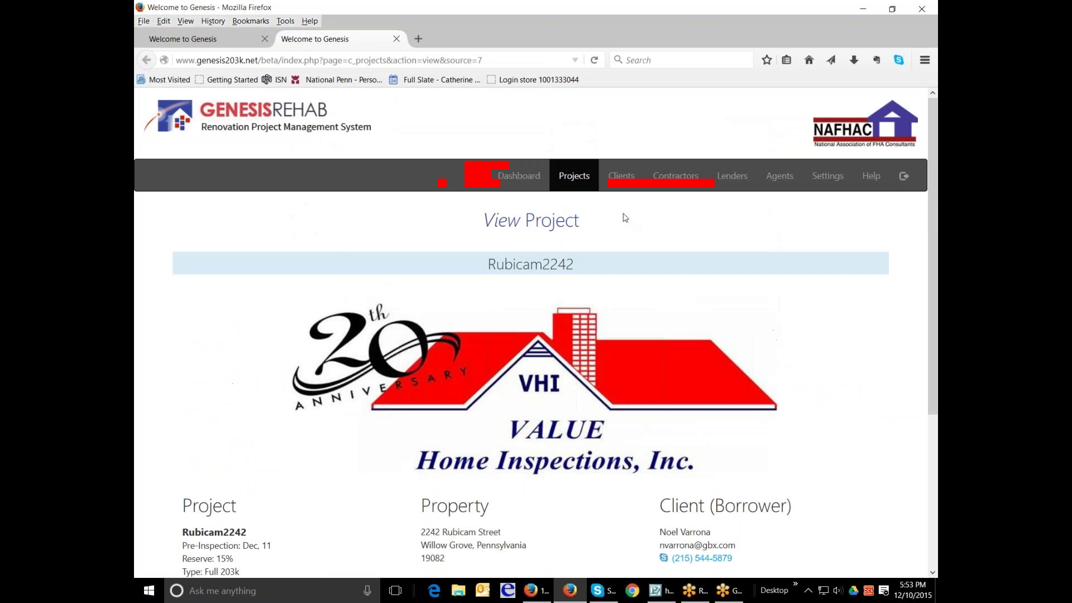
left_click(621, 176)
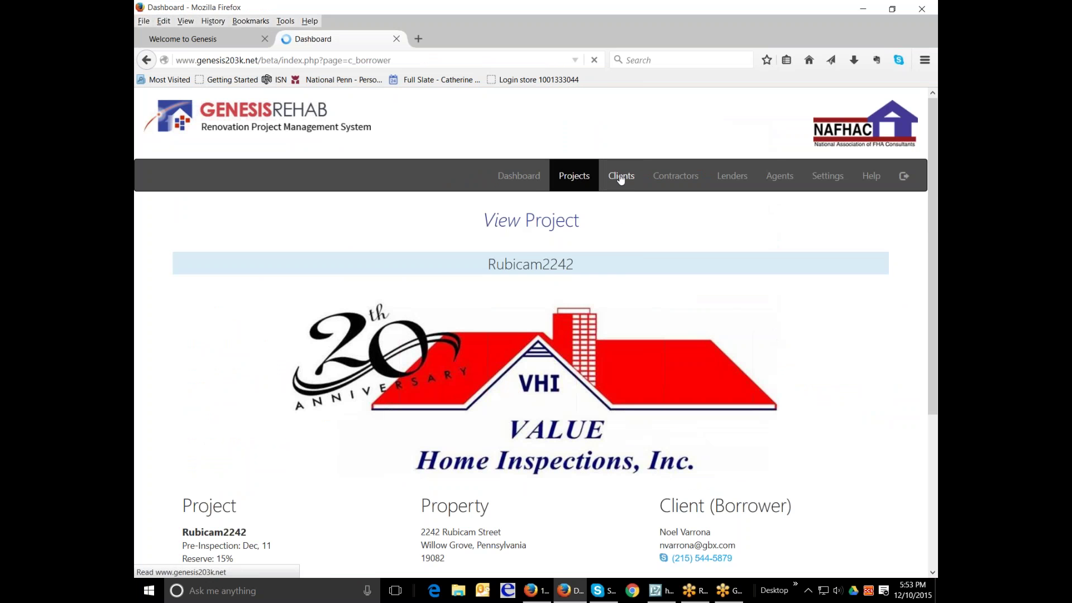
- Visit the digital signature upload page and Dashboard, then return to the Projects list
scroll(536, 332, "down", 3)
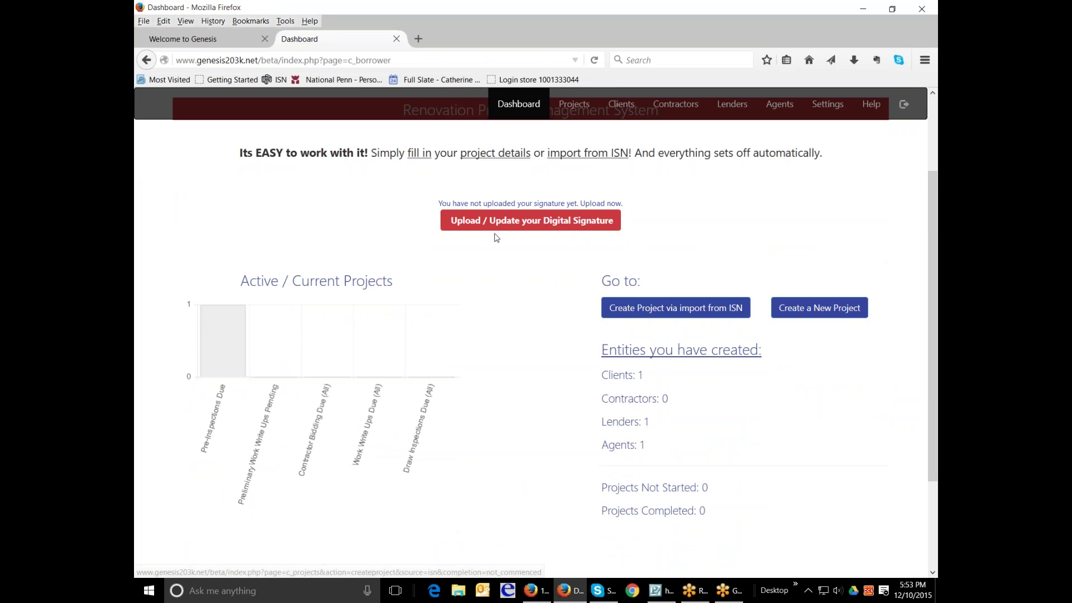
mouse_move(211, 333)
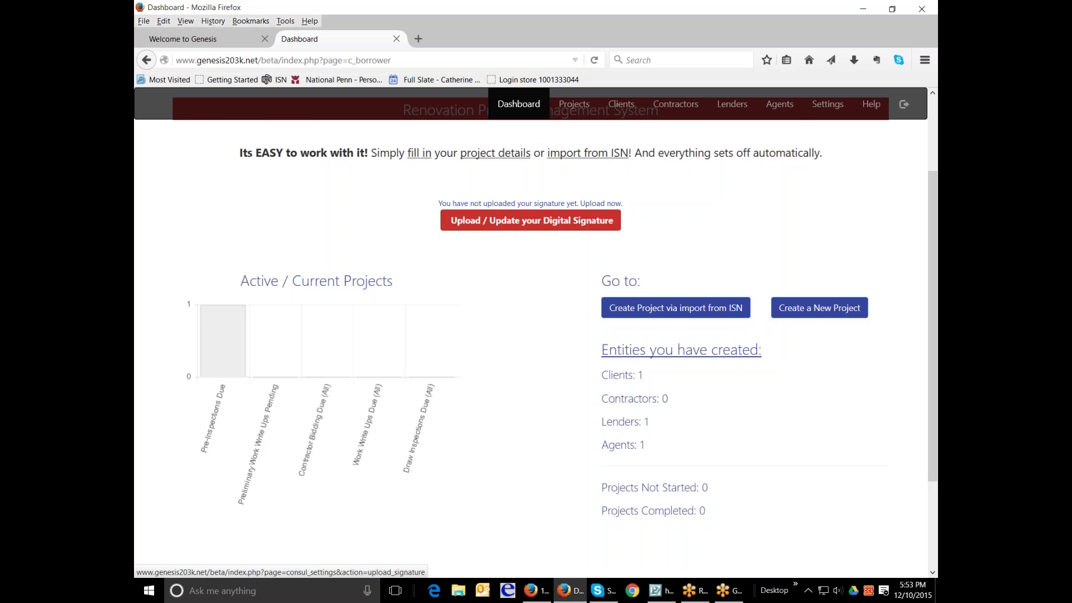
left_click(537, 220)
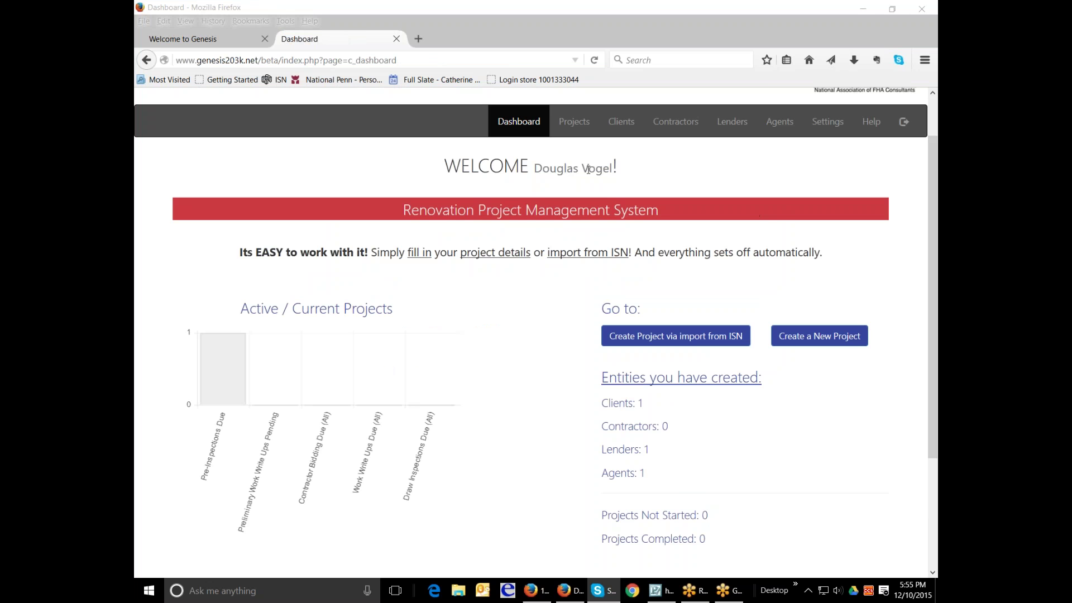
left_click(516, 121)
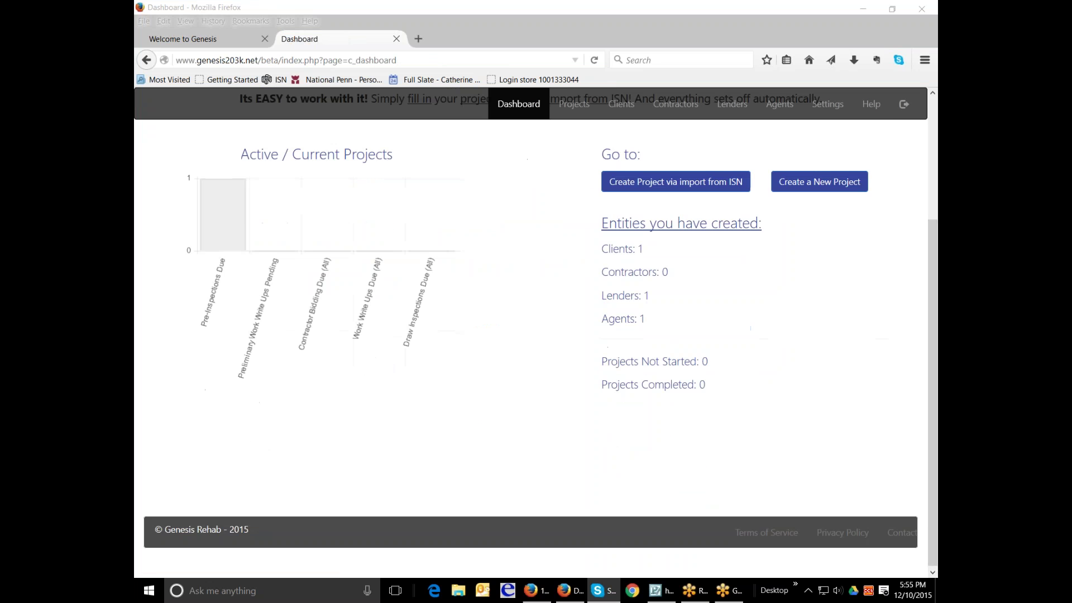
scroll(506, 139, "down", 3)
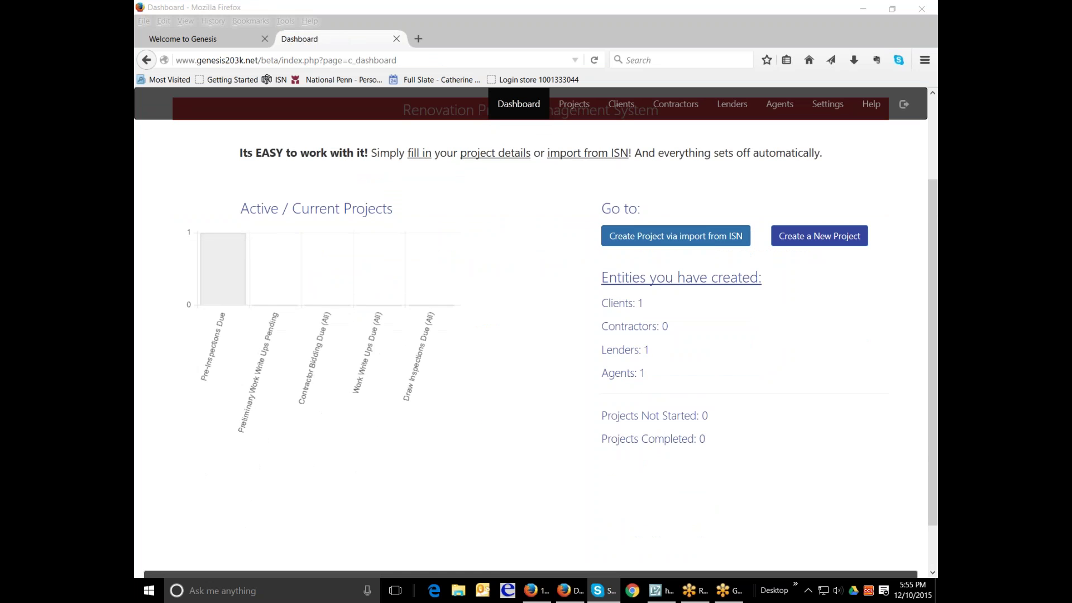
left_click(237, 275)
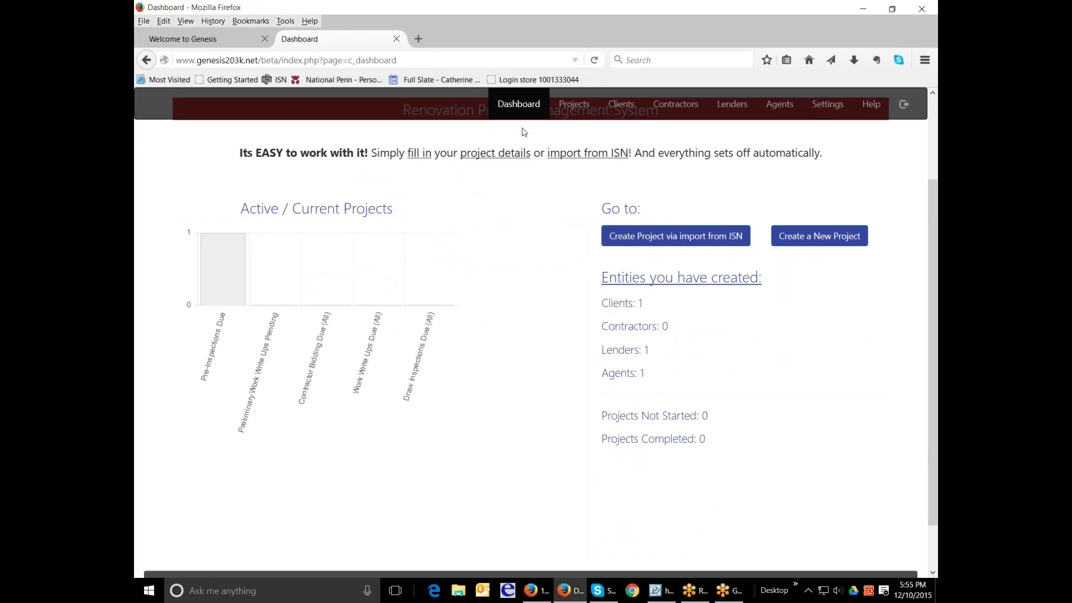
left_click(574, 105)
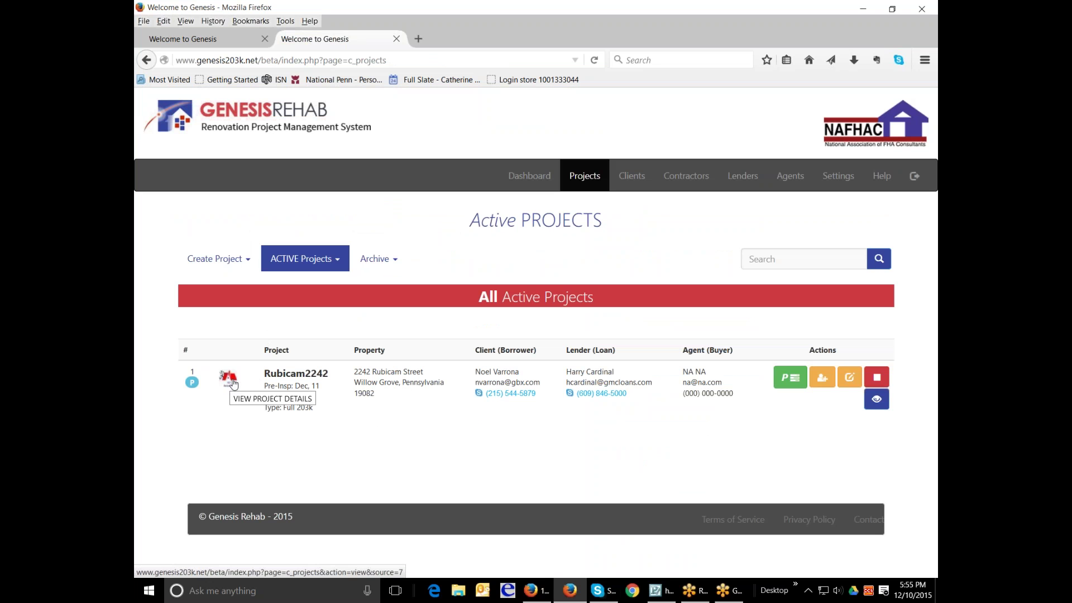
left_click(233, 383)
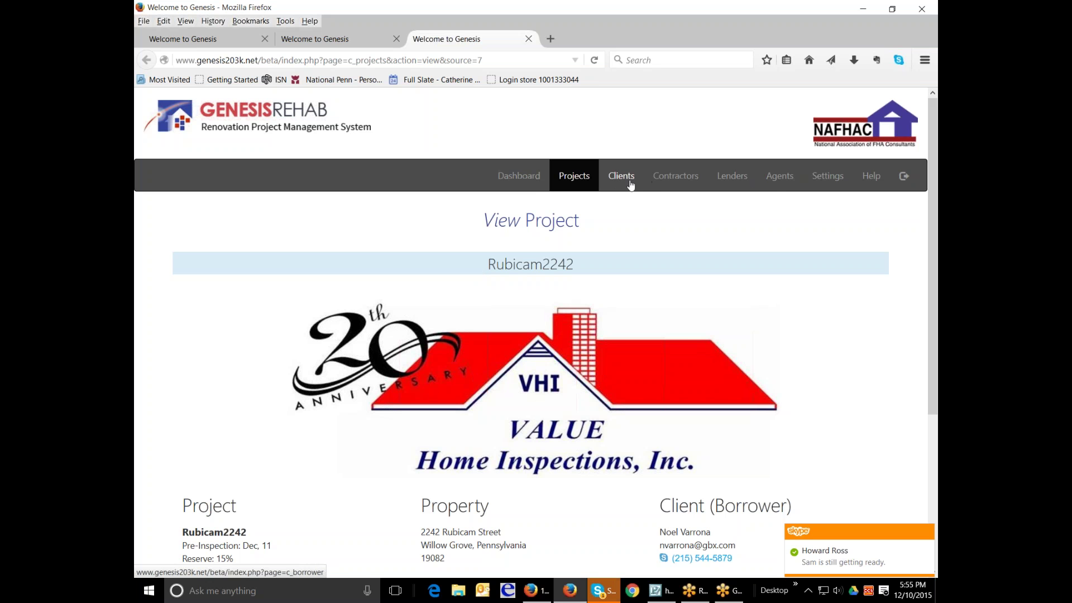
left_click(573, 184)
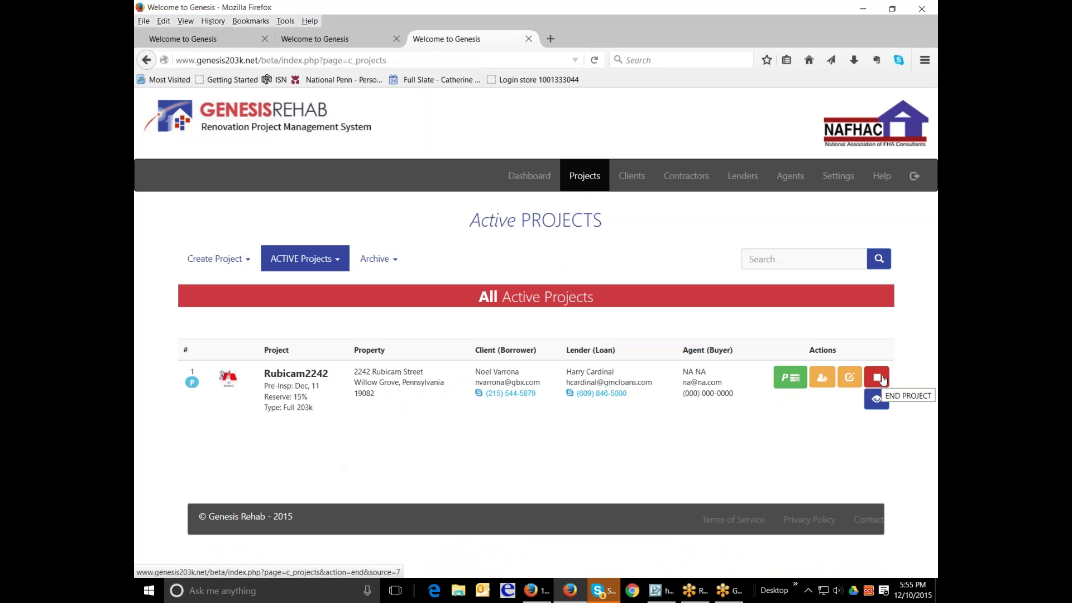
left_click(843, 381)
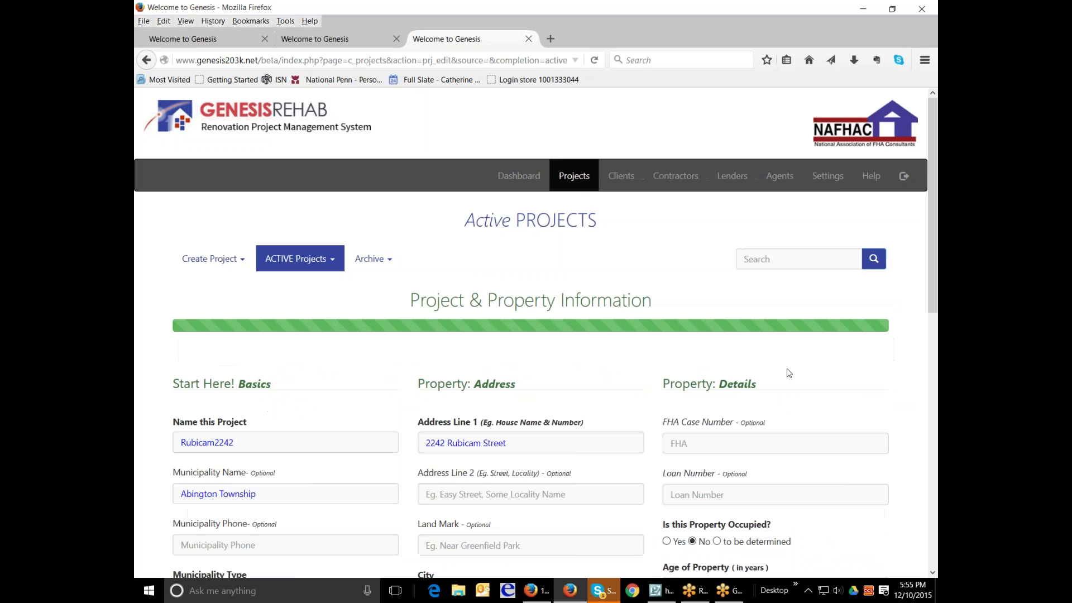
scroll(608, 362, "down", 3)
scroll(606, 361, "down", 5)
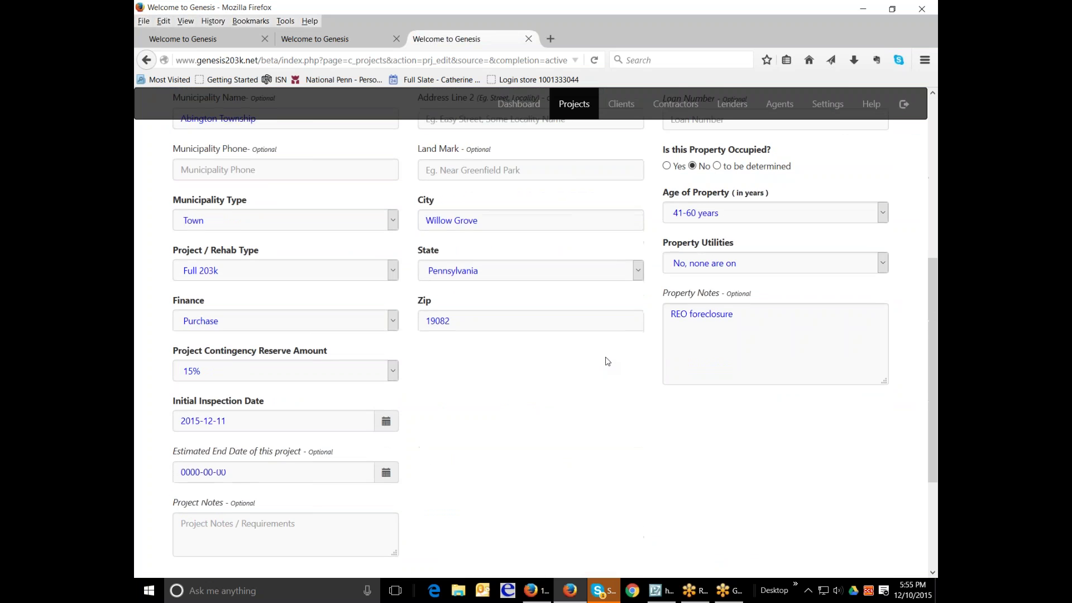
scroll(605, 361, "up", 1)
left_click(586, 474)
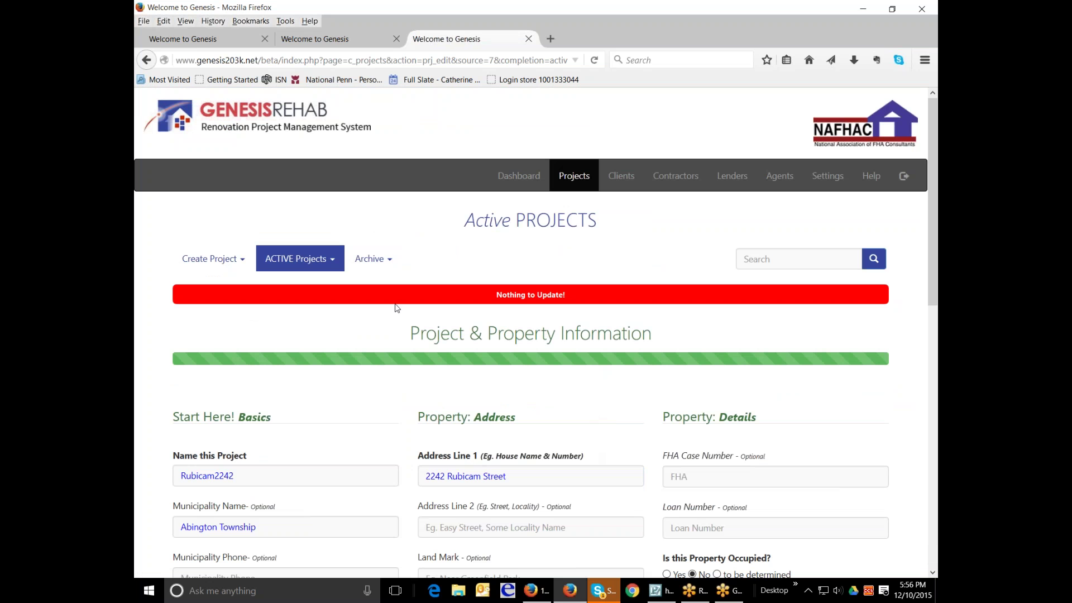
left_click(323, 261)
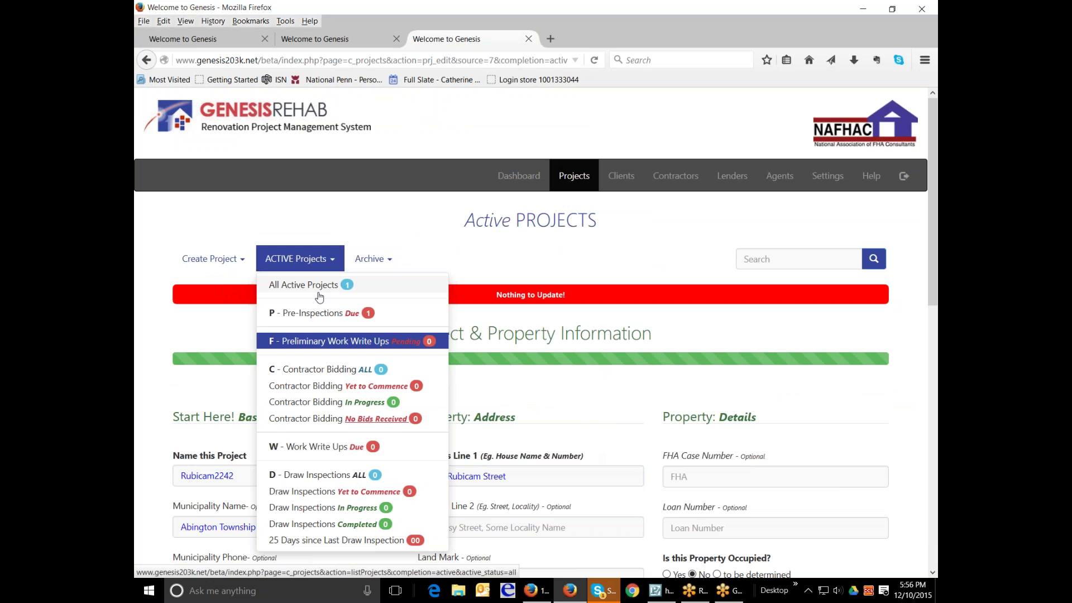
left_click(314, 312)
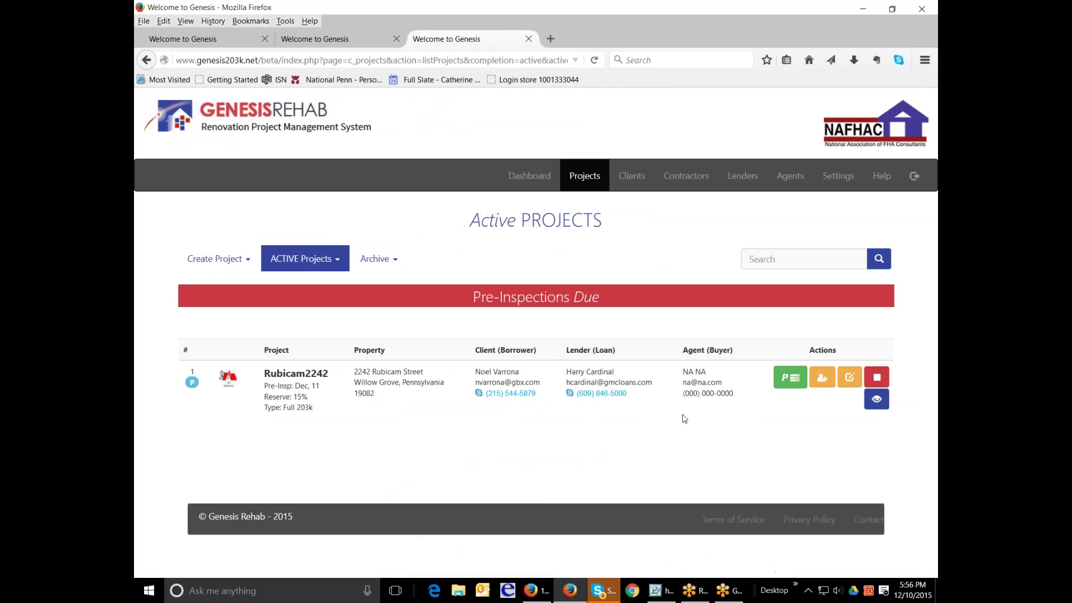
- Delete the VHI logo cover picture from Rubicam2242's Create a Cover Page task
left_click(786, 382)
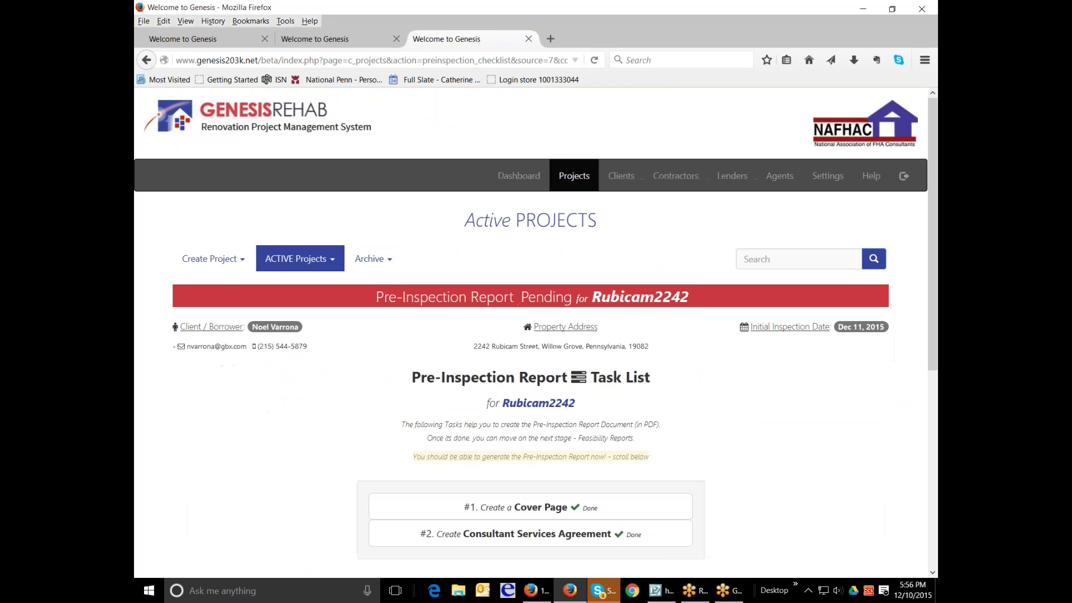
scroll(660, 407, "down", 3)
left_click(518, 358)
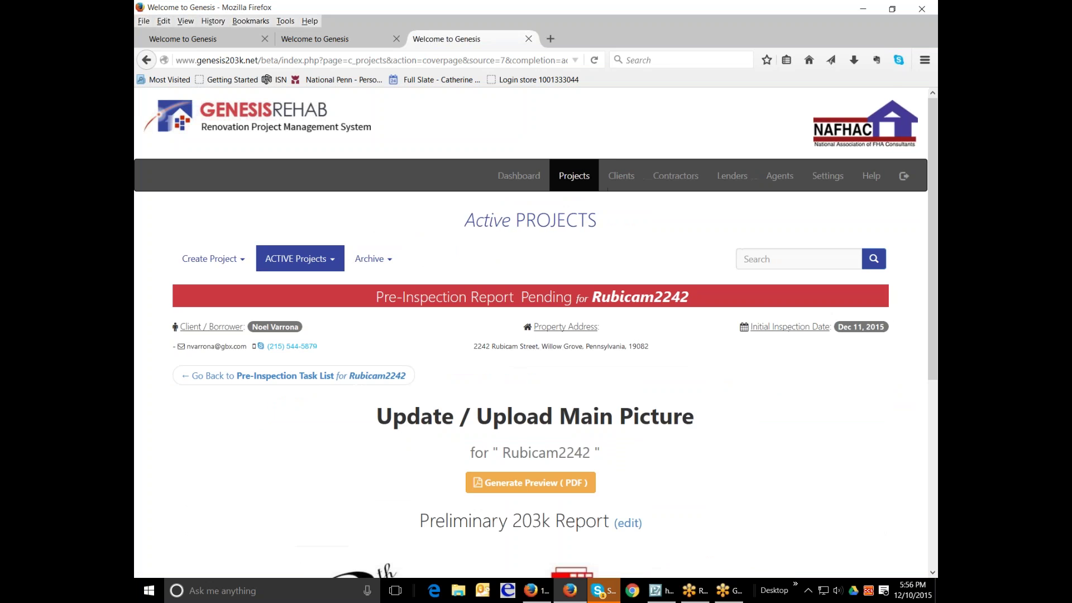
scroll(520, 357, "down", 5)
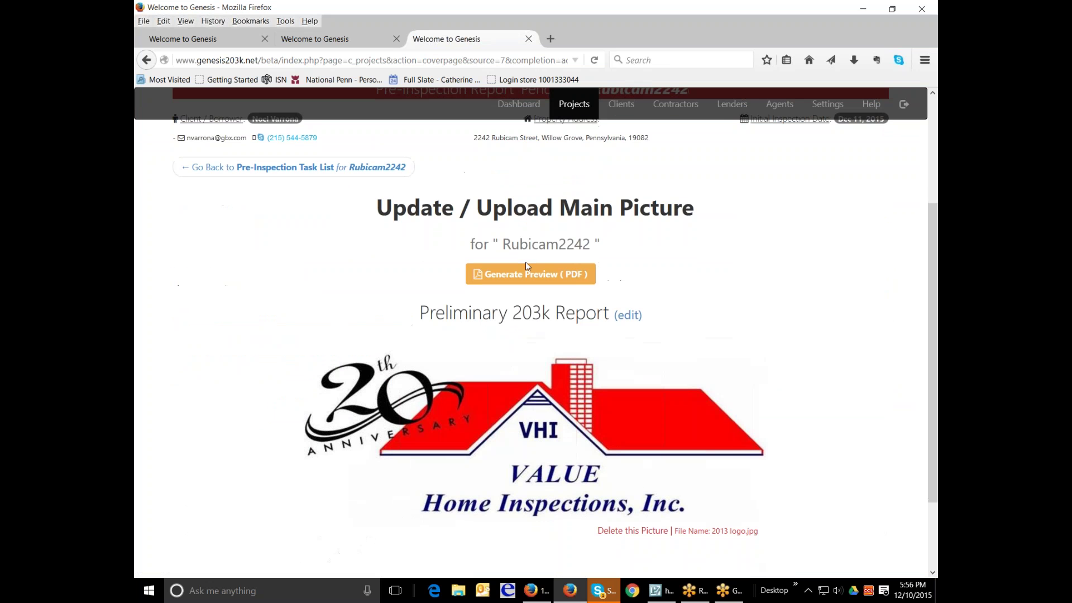
scroll(537, 442, "down", 2)
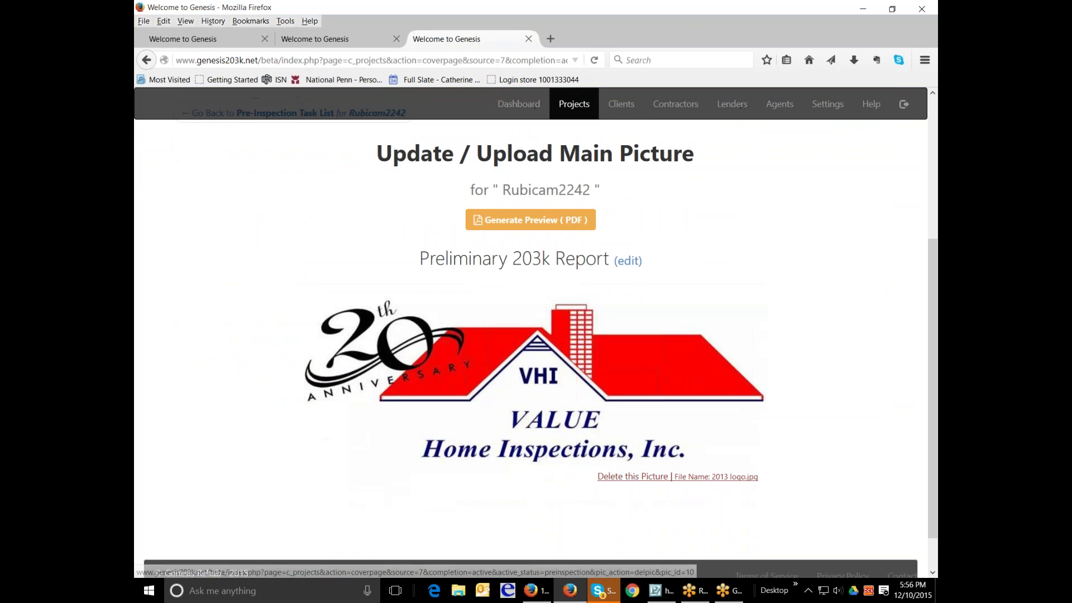
left_click(632, 476)
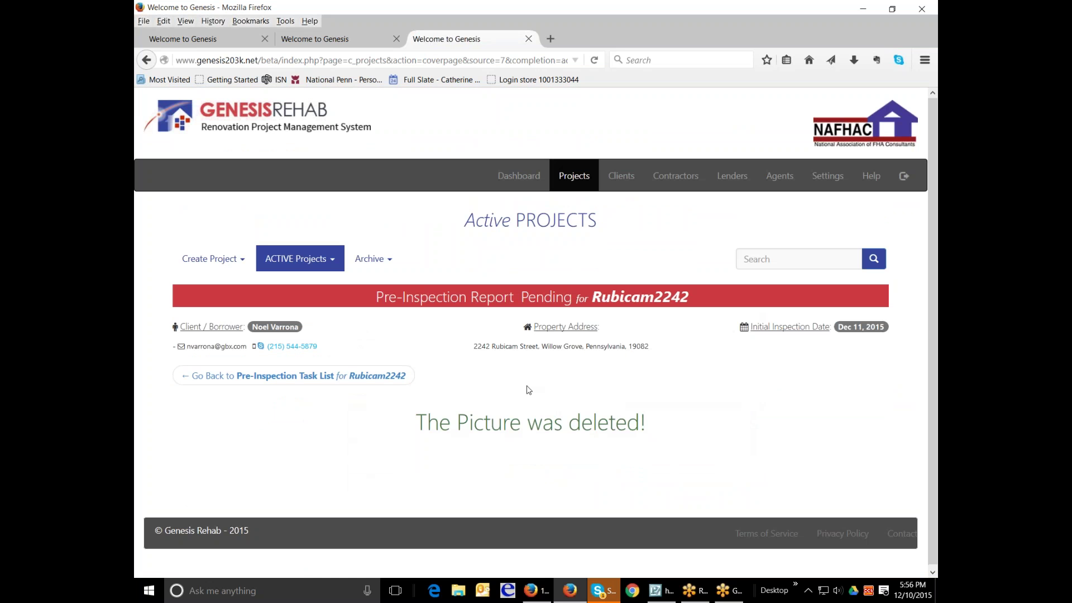
- Return to the task list and reopen Create a Cover Page for a new upload
left_click(291, 376)
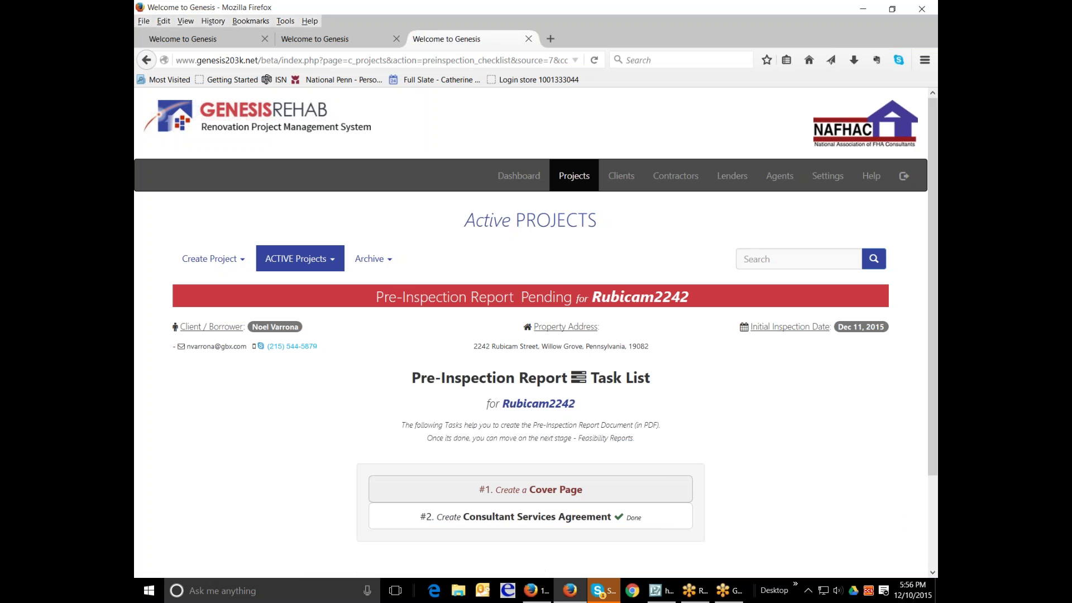
left_click(518, 493)
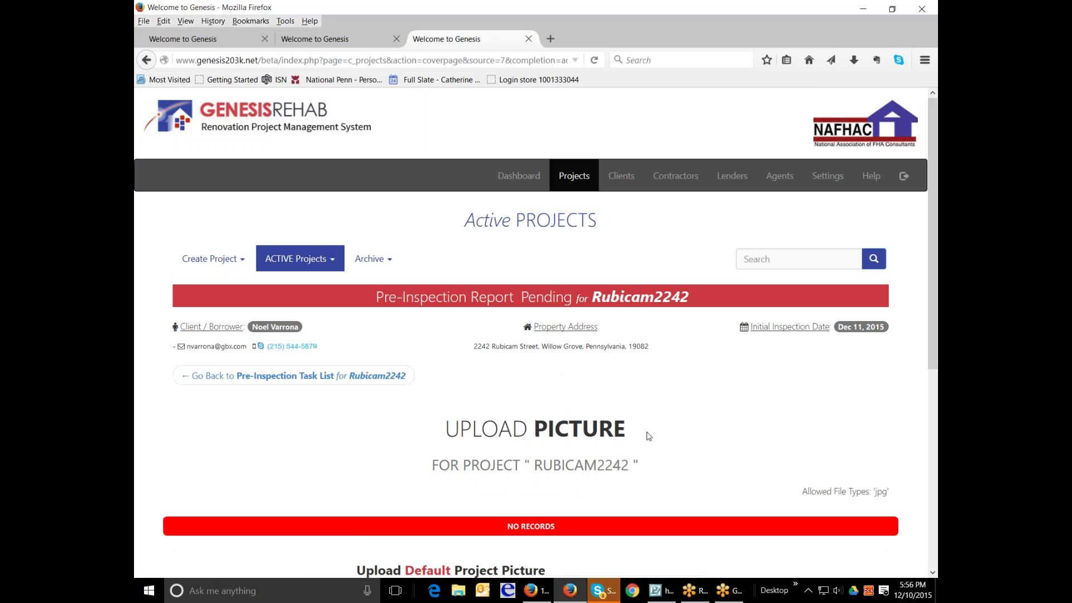
scroll(645, 433, "down", 3)
- Upload 2015-11-21 12.25.29.jpg from the 11st Before Photos folder as the main cover picture
left_click(384, 486)
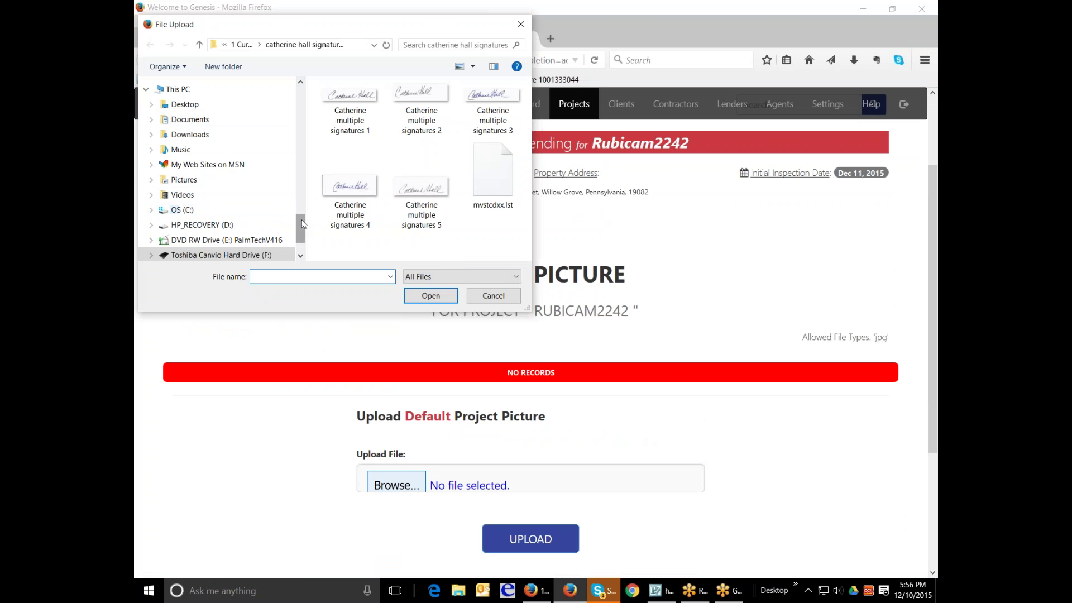
left_click_drag(299, 227, 300, 104)
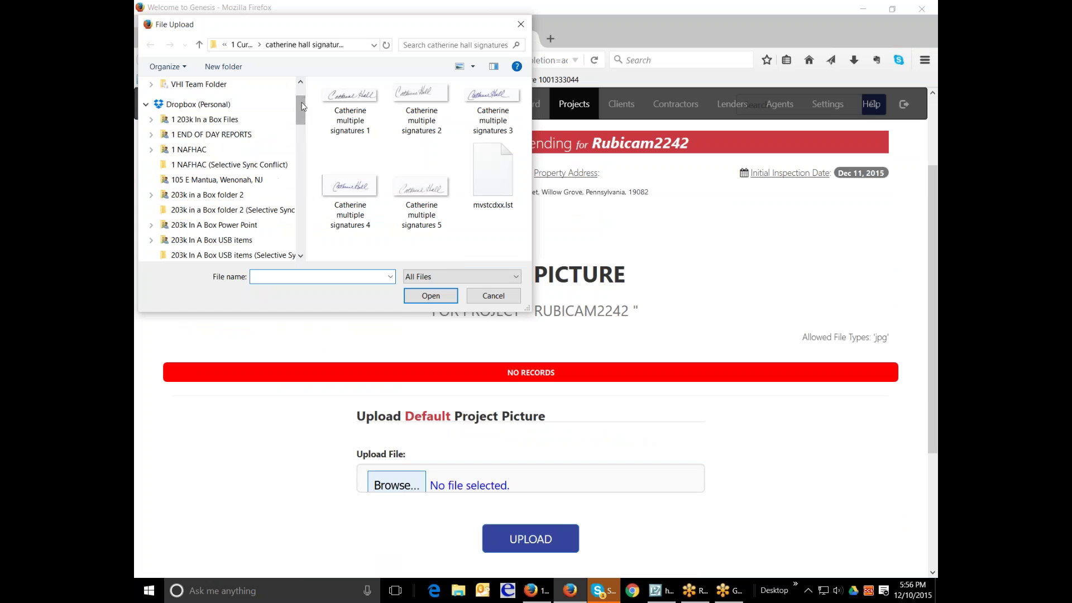
left_click(198, 84)
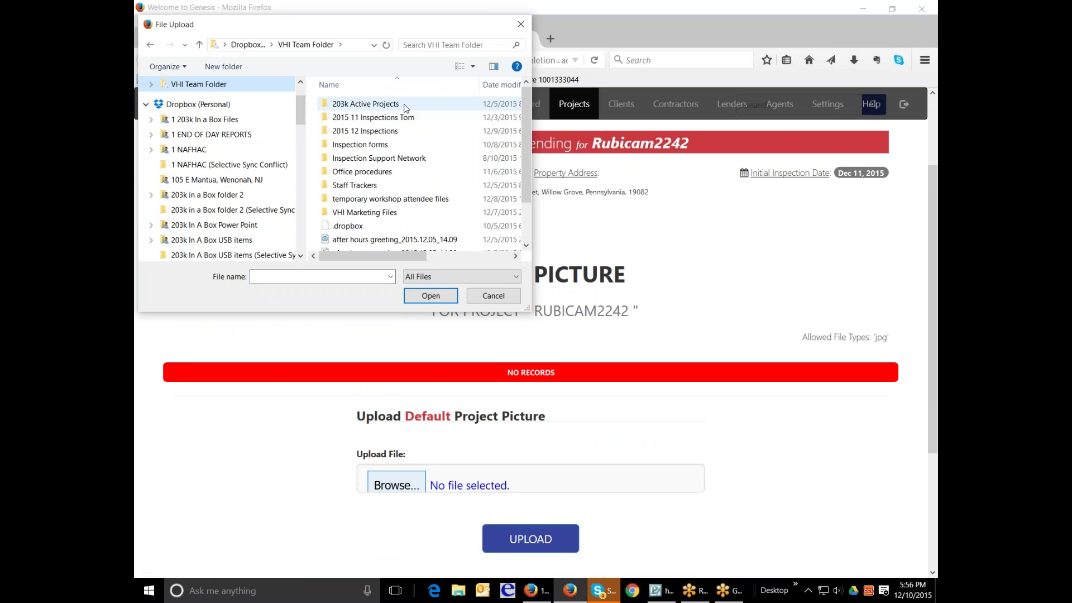
double_click(366, 104)
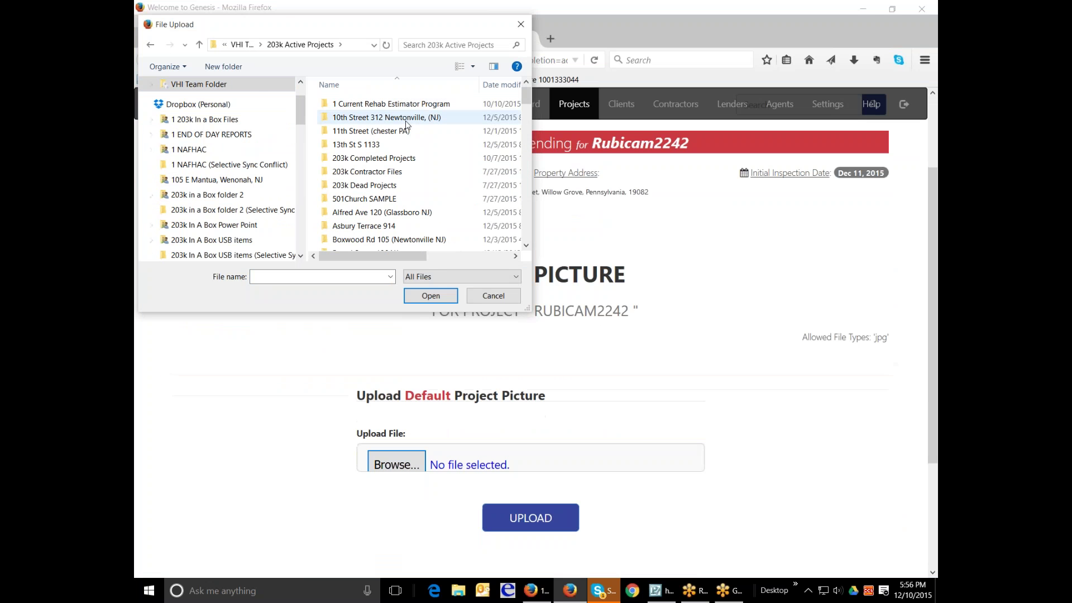
left_click(407, 131)
double_click(406, 132)
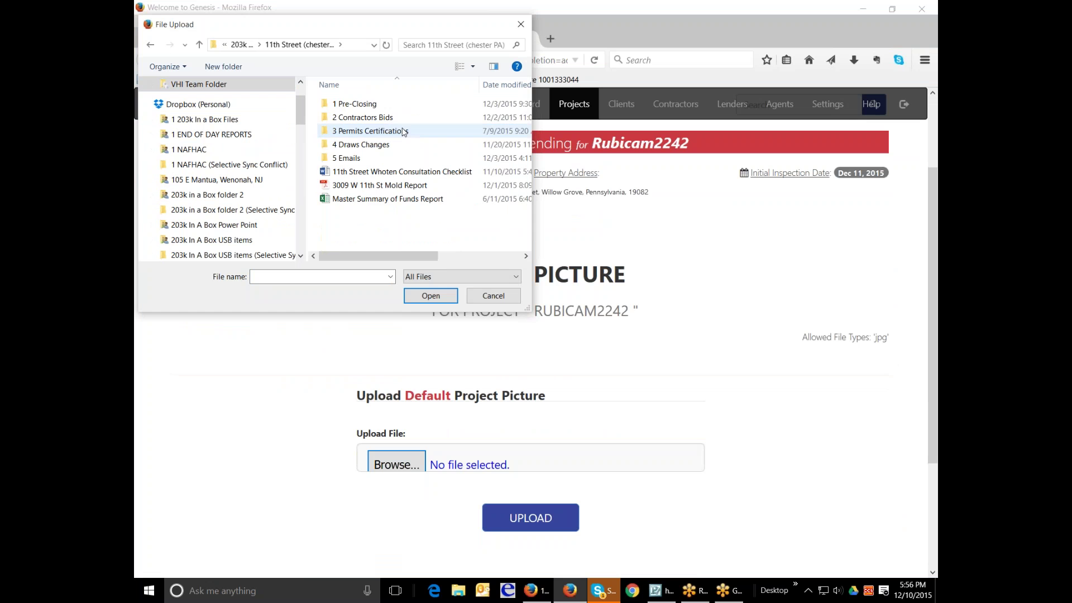
double_click(373, 104)
double_click(377, 106)
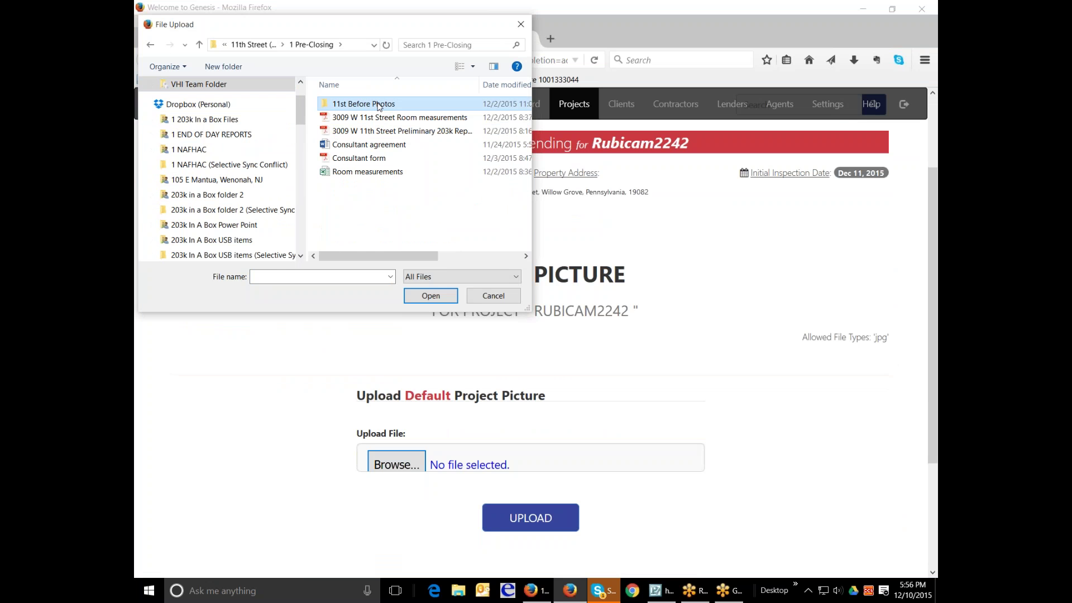
left_click(371, 111)
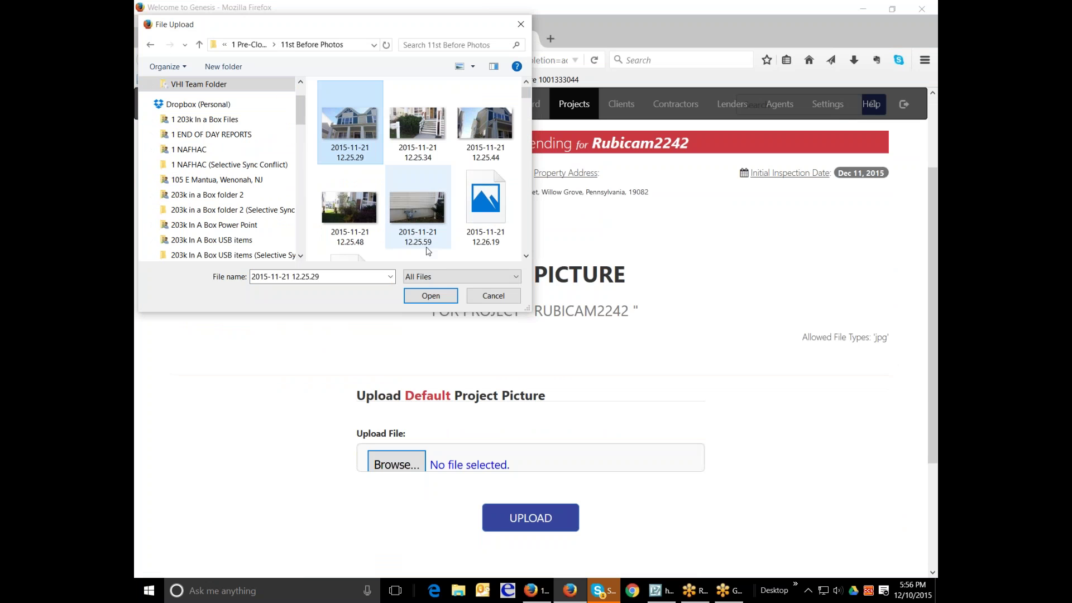
left_click(435, 297)
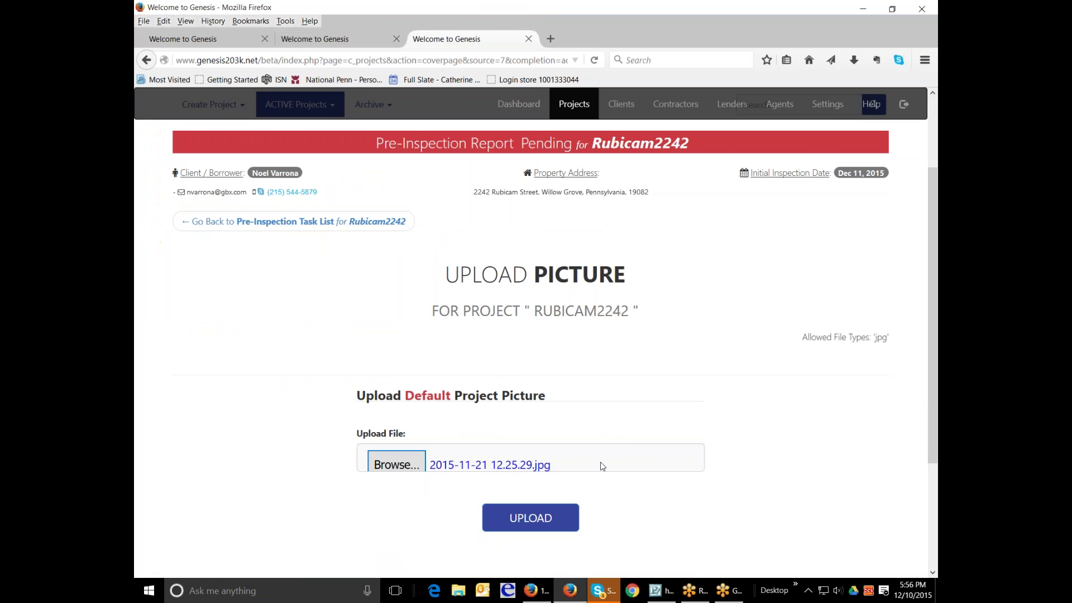
left_click(530, 518)
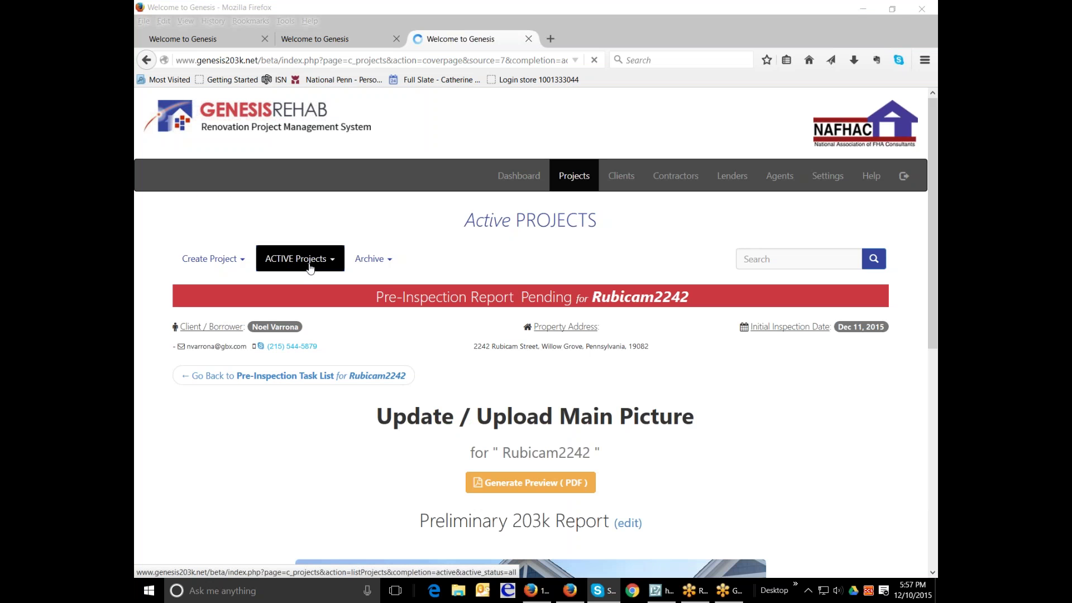
scroll(774, 430, "down", 6)
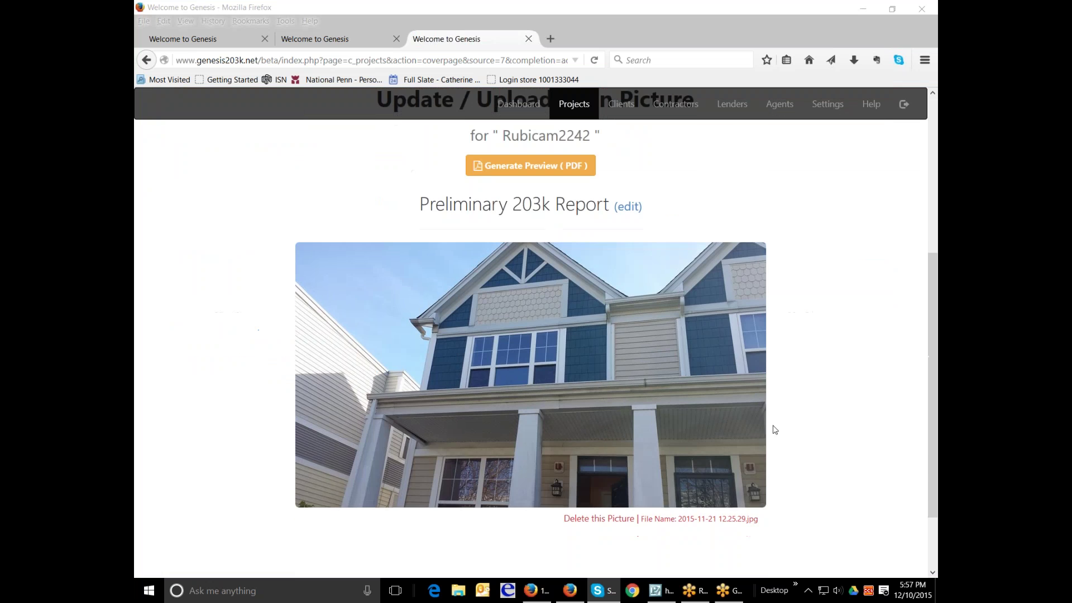
- Switch the ACTIVE Projects filter to All Active Projects
scroll(774, 430, "up", 6)
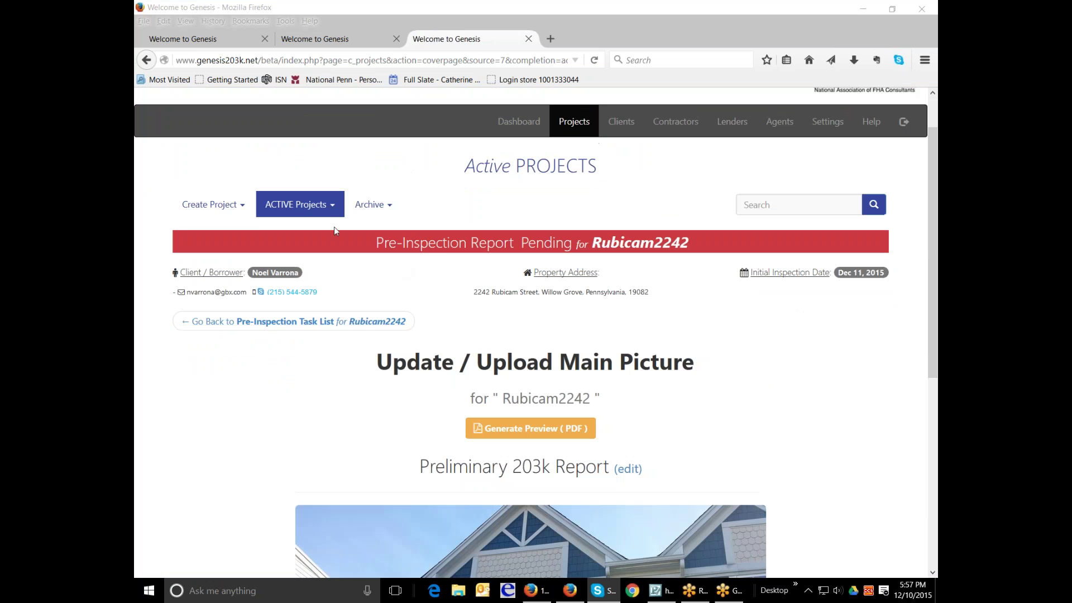
left_click(299, 205)
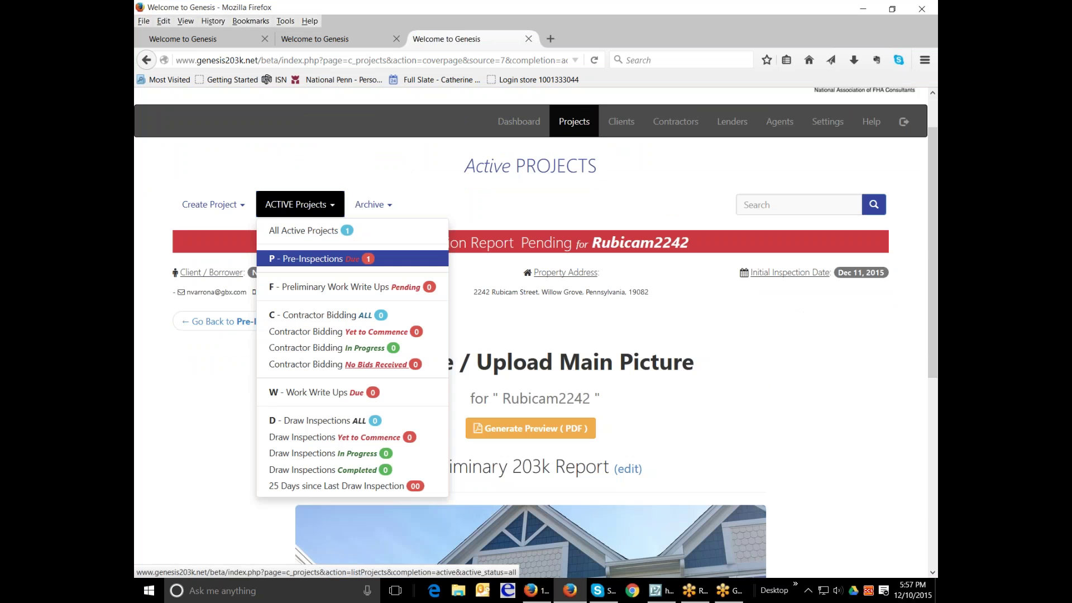
left_click(302, 233)
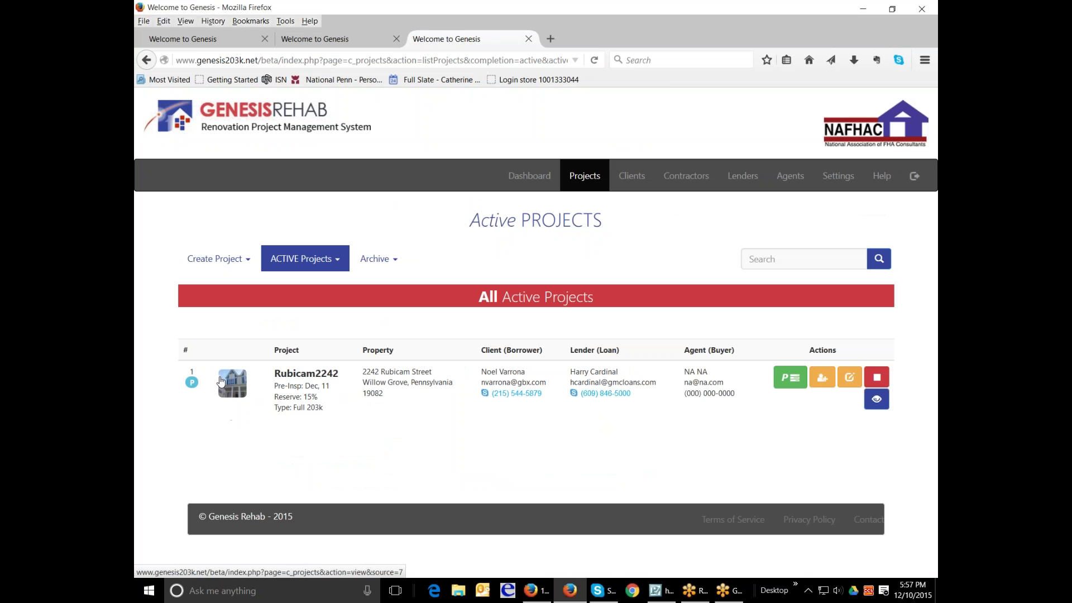
- Generate Rubicam2242's PRE-INSPECTION Report with the PDF documents signed by my signature
left_click(778, 376)
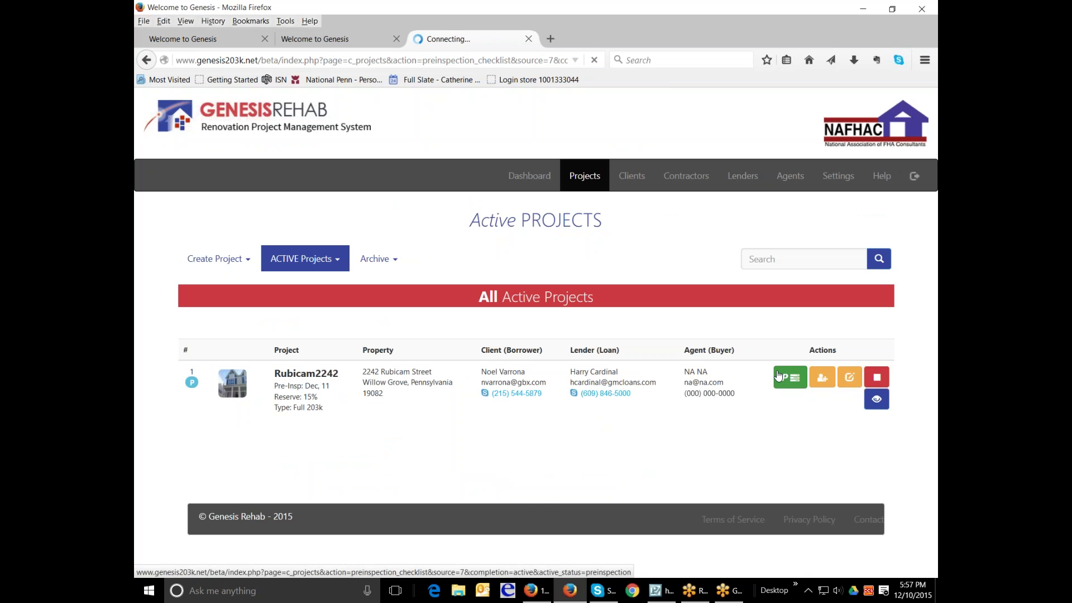
scroll(870, 104, "down", 3)
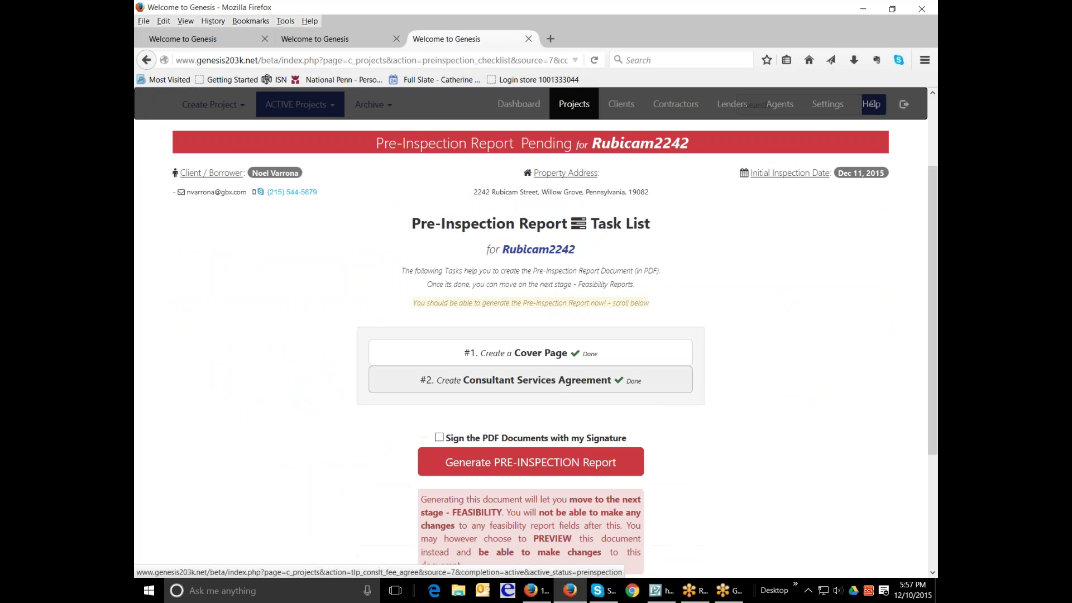
left_click(439, 437)
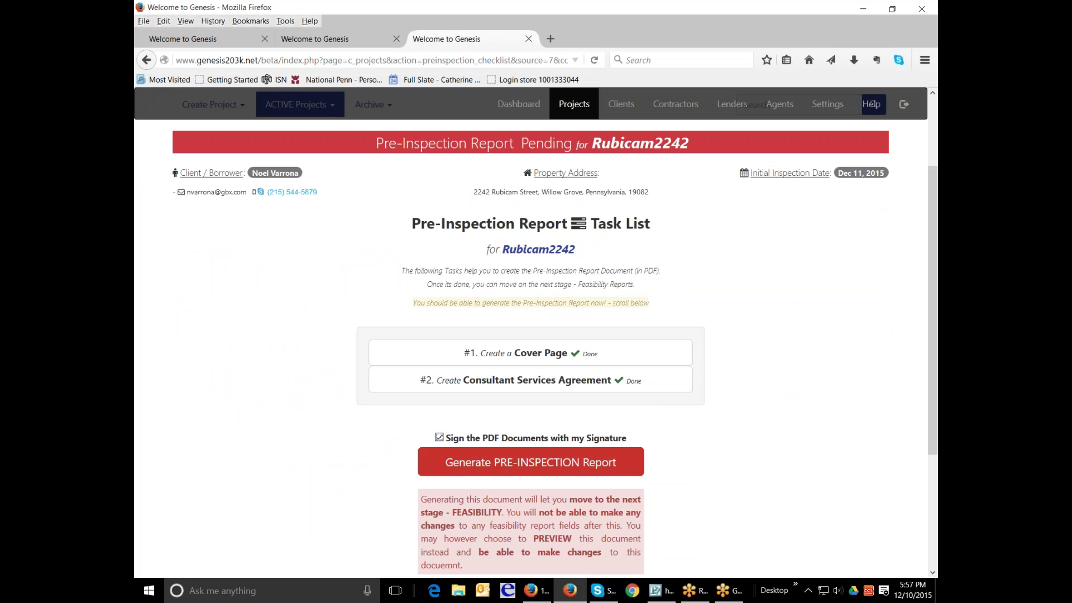
key("Tab")
key("Return")
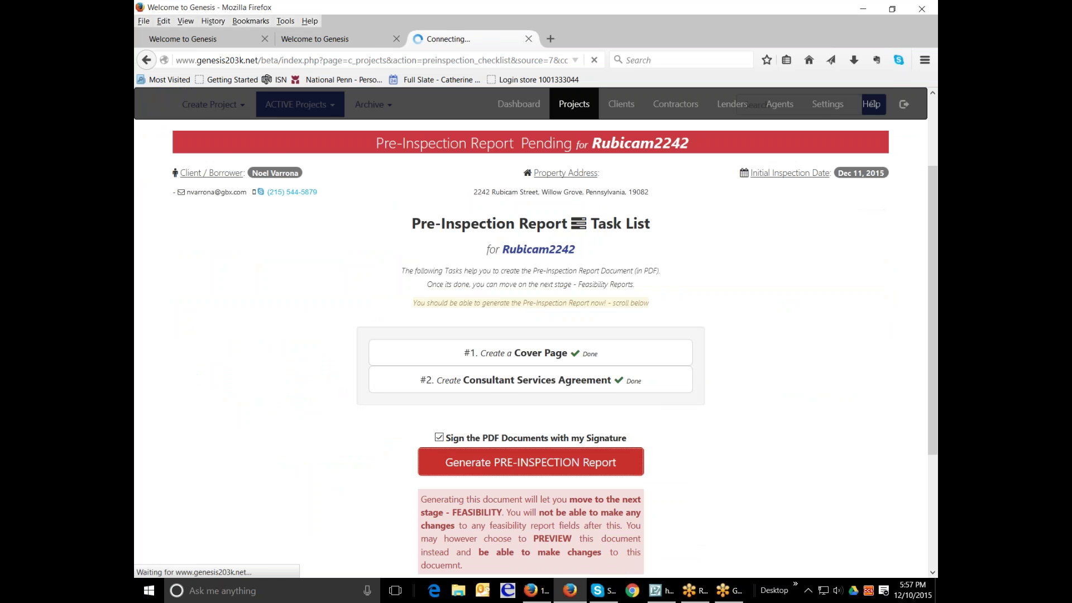